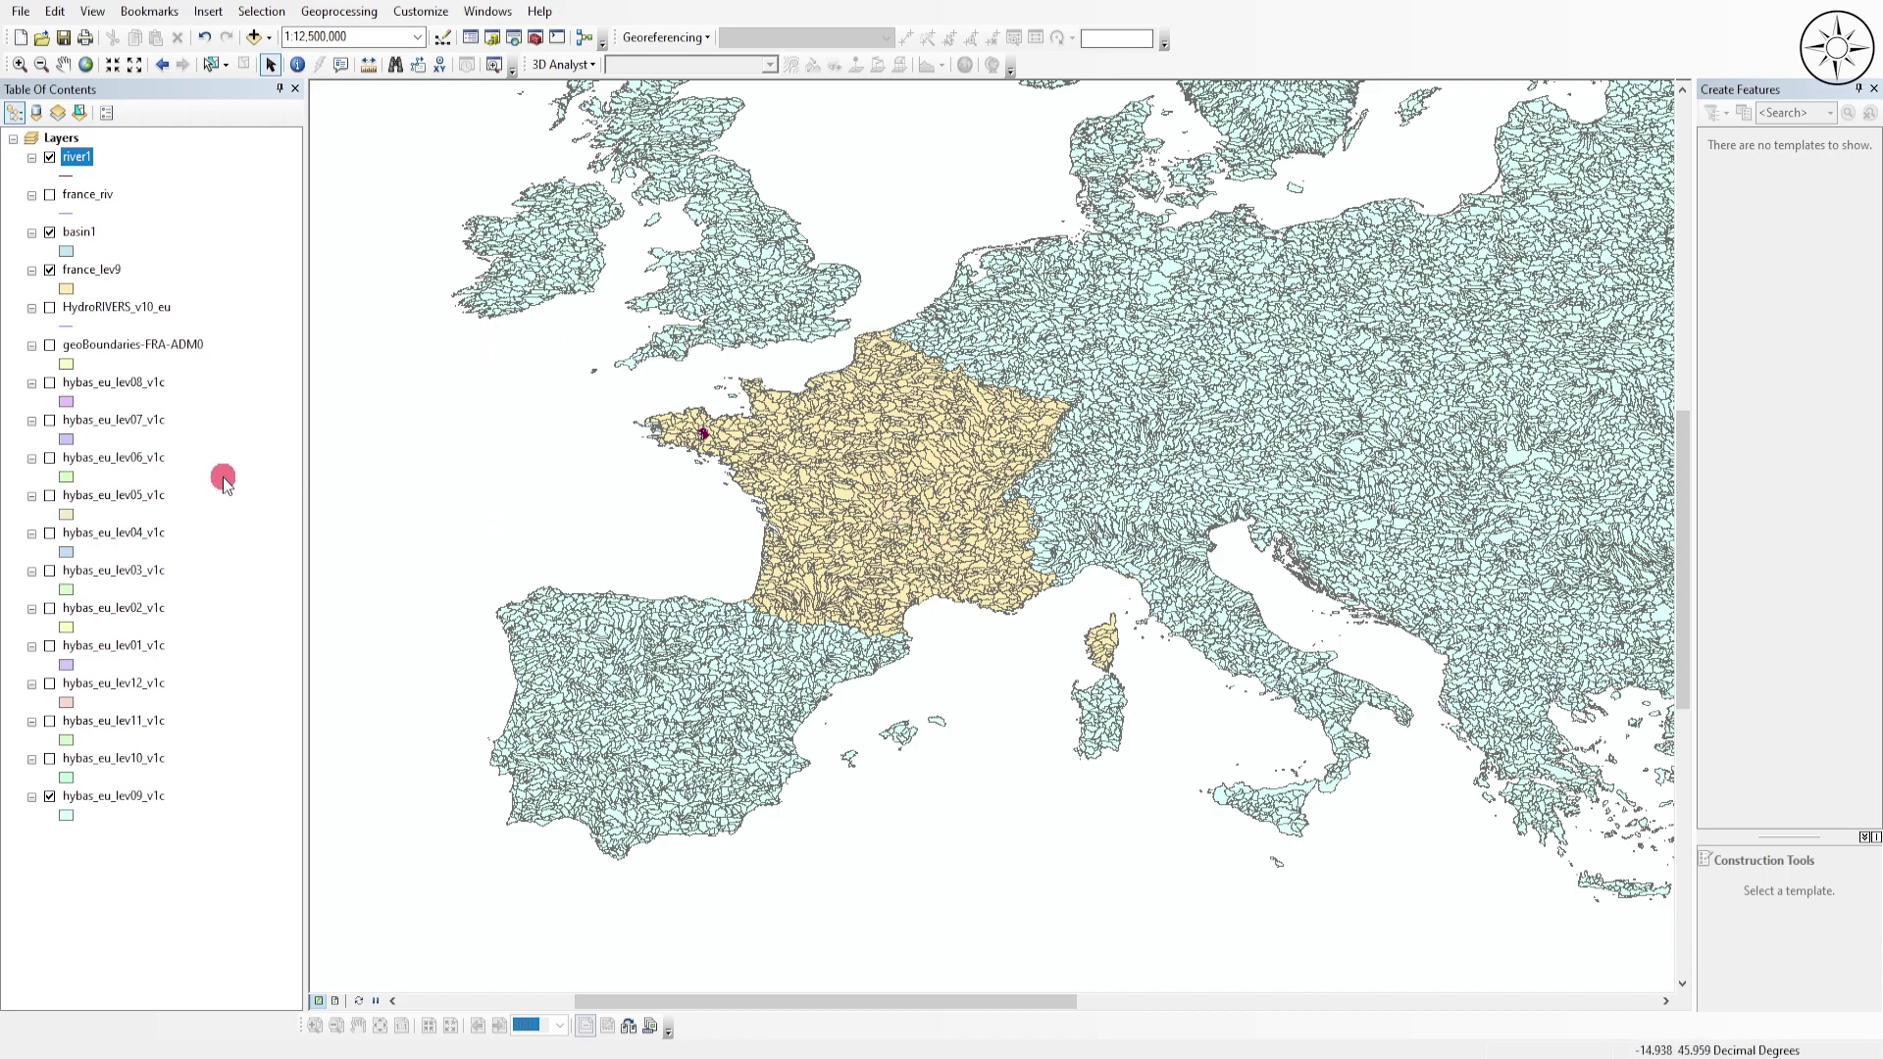
- Hide hybas_eu_lev09_v1c, france_riv and france_lev9, and zoom in on basin1 with its clipped rivers
{"action": "left_click", "coordinate": [49, 797]}
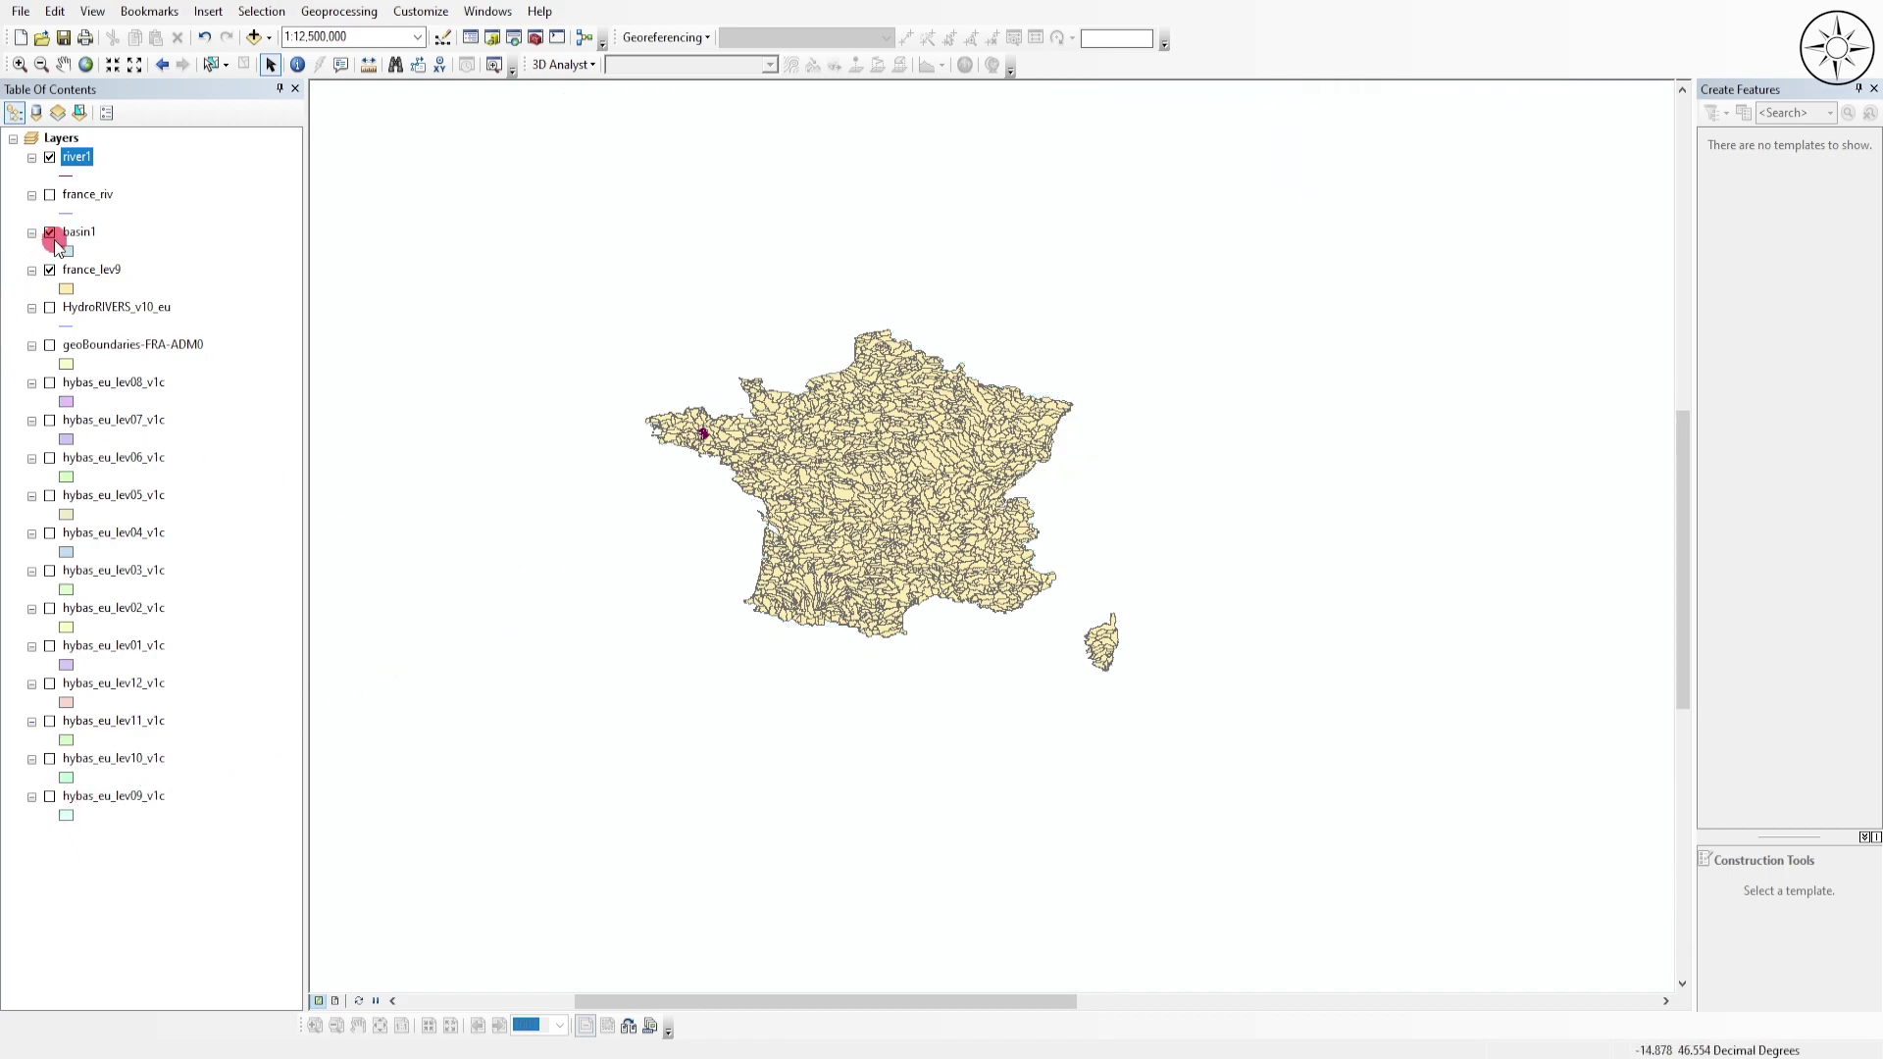
{"action": "left_click", "coordinate": [49, 194]}
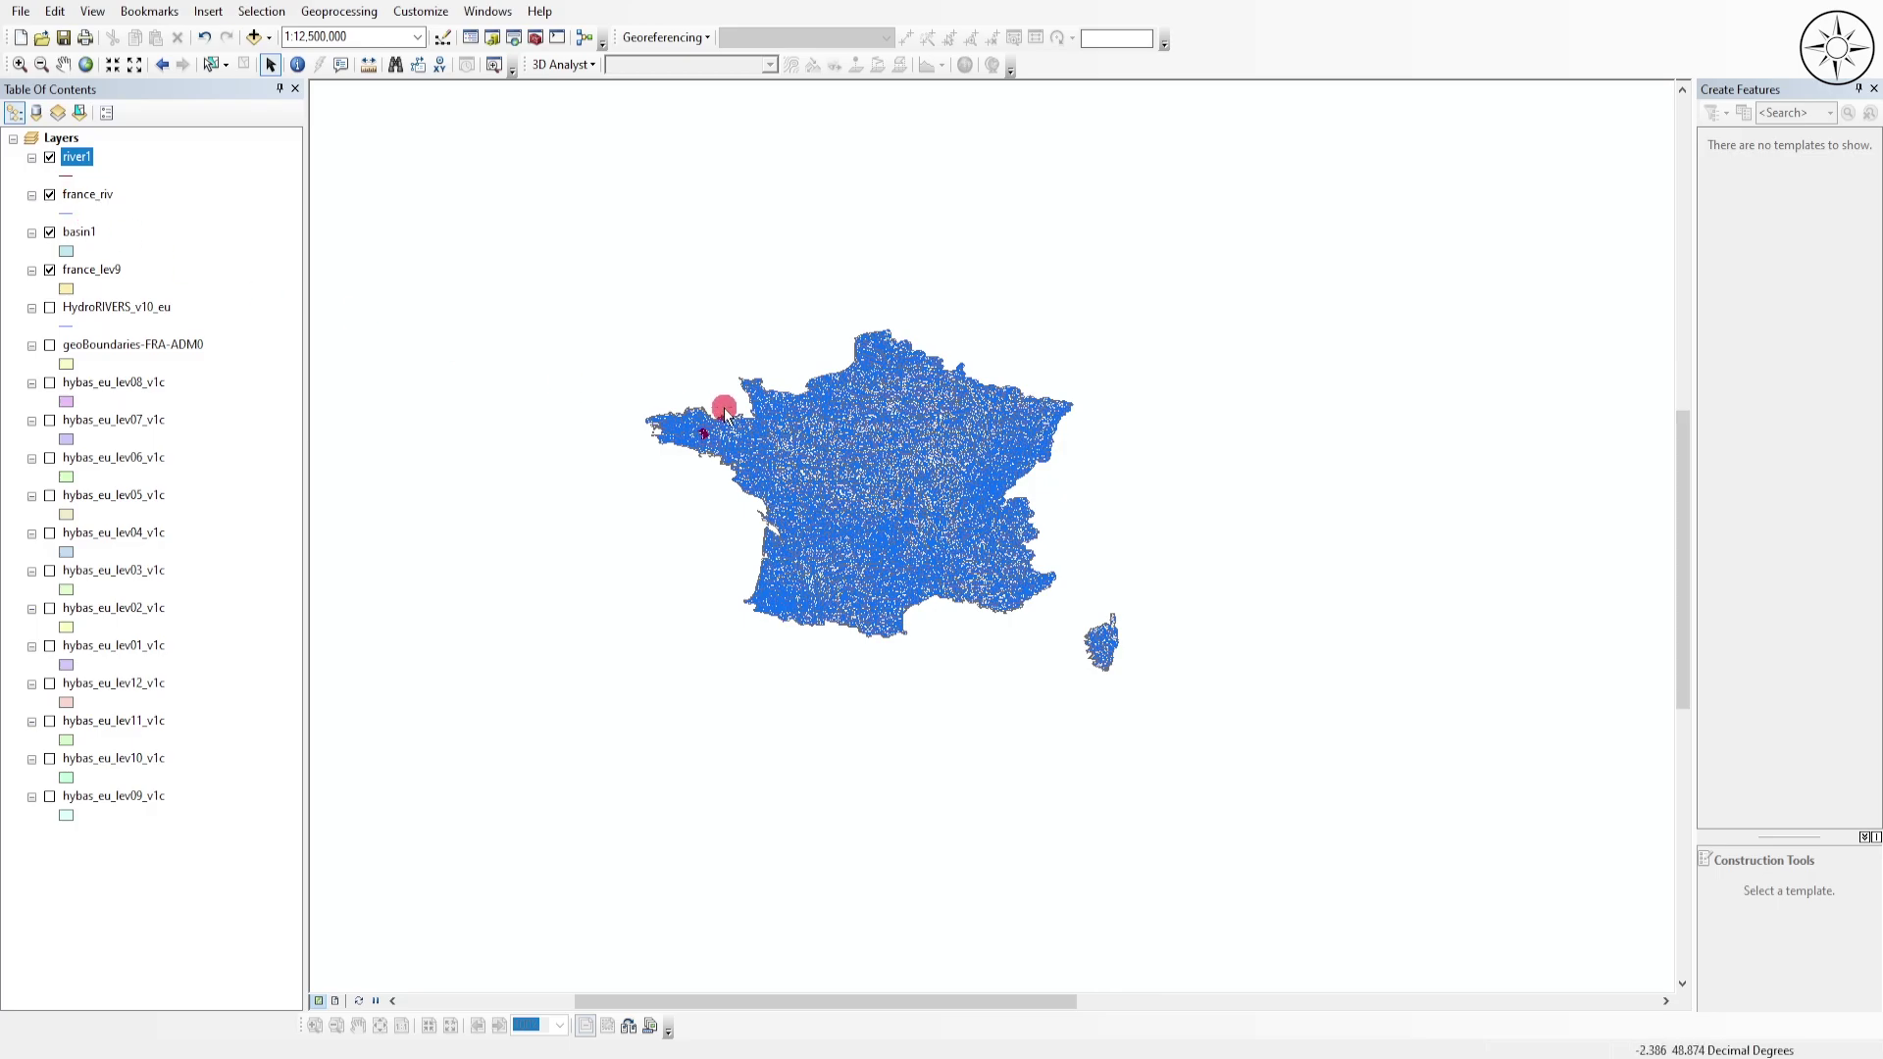
{"action": "scroll", "coordinate": [726, 410], "scroll_direction": "up", "scroll_amount": 3}
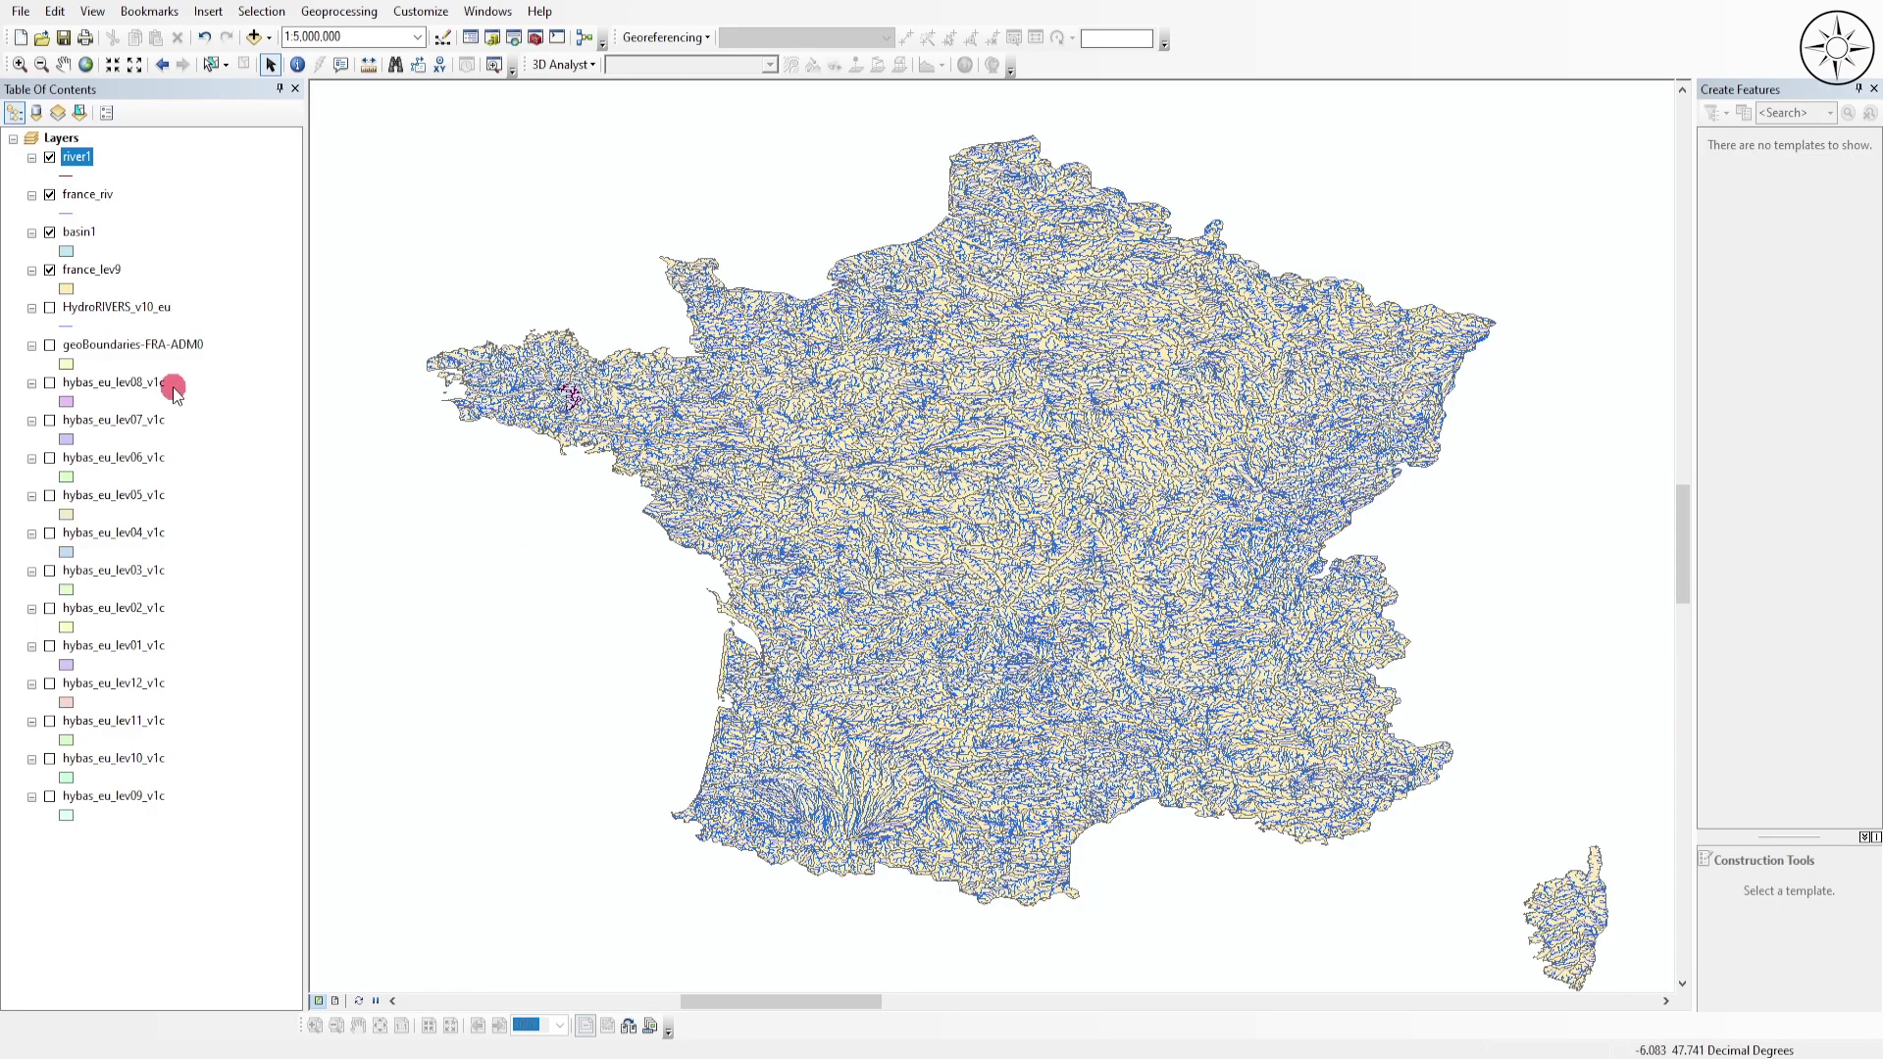
{"action": "left_click", "coordinate": [49, 194]}
{"action": "scroll", "coordinate": [512, 381], "scroll_direction": "up", "scroll_amount": 5}
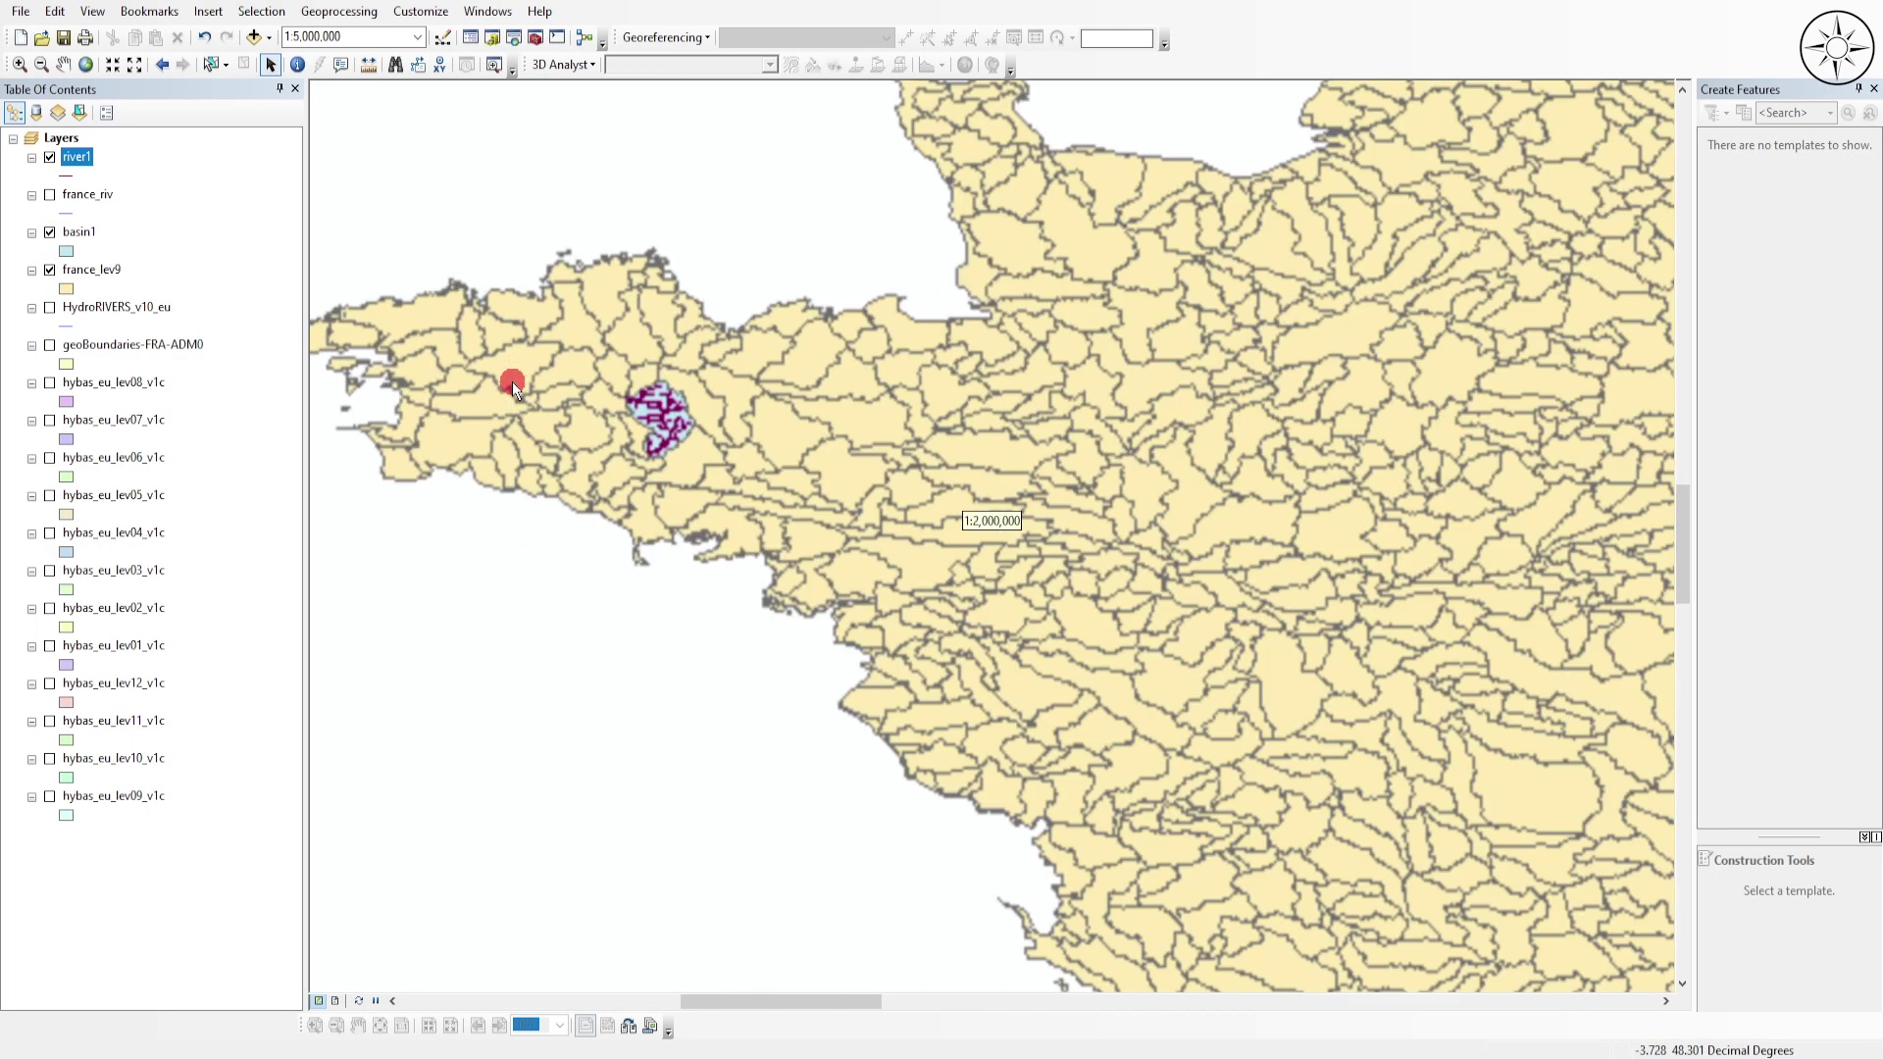
{"action": "scroll", "coordinate": [844, 525], "scroll_direction": "up", "scroll_amount": 1}
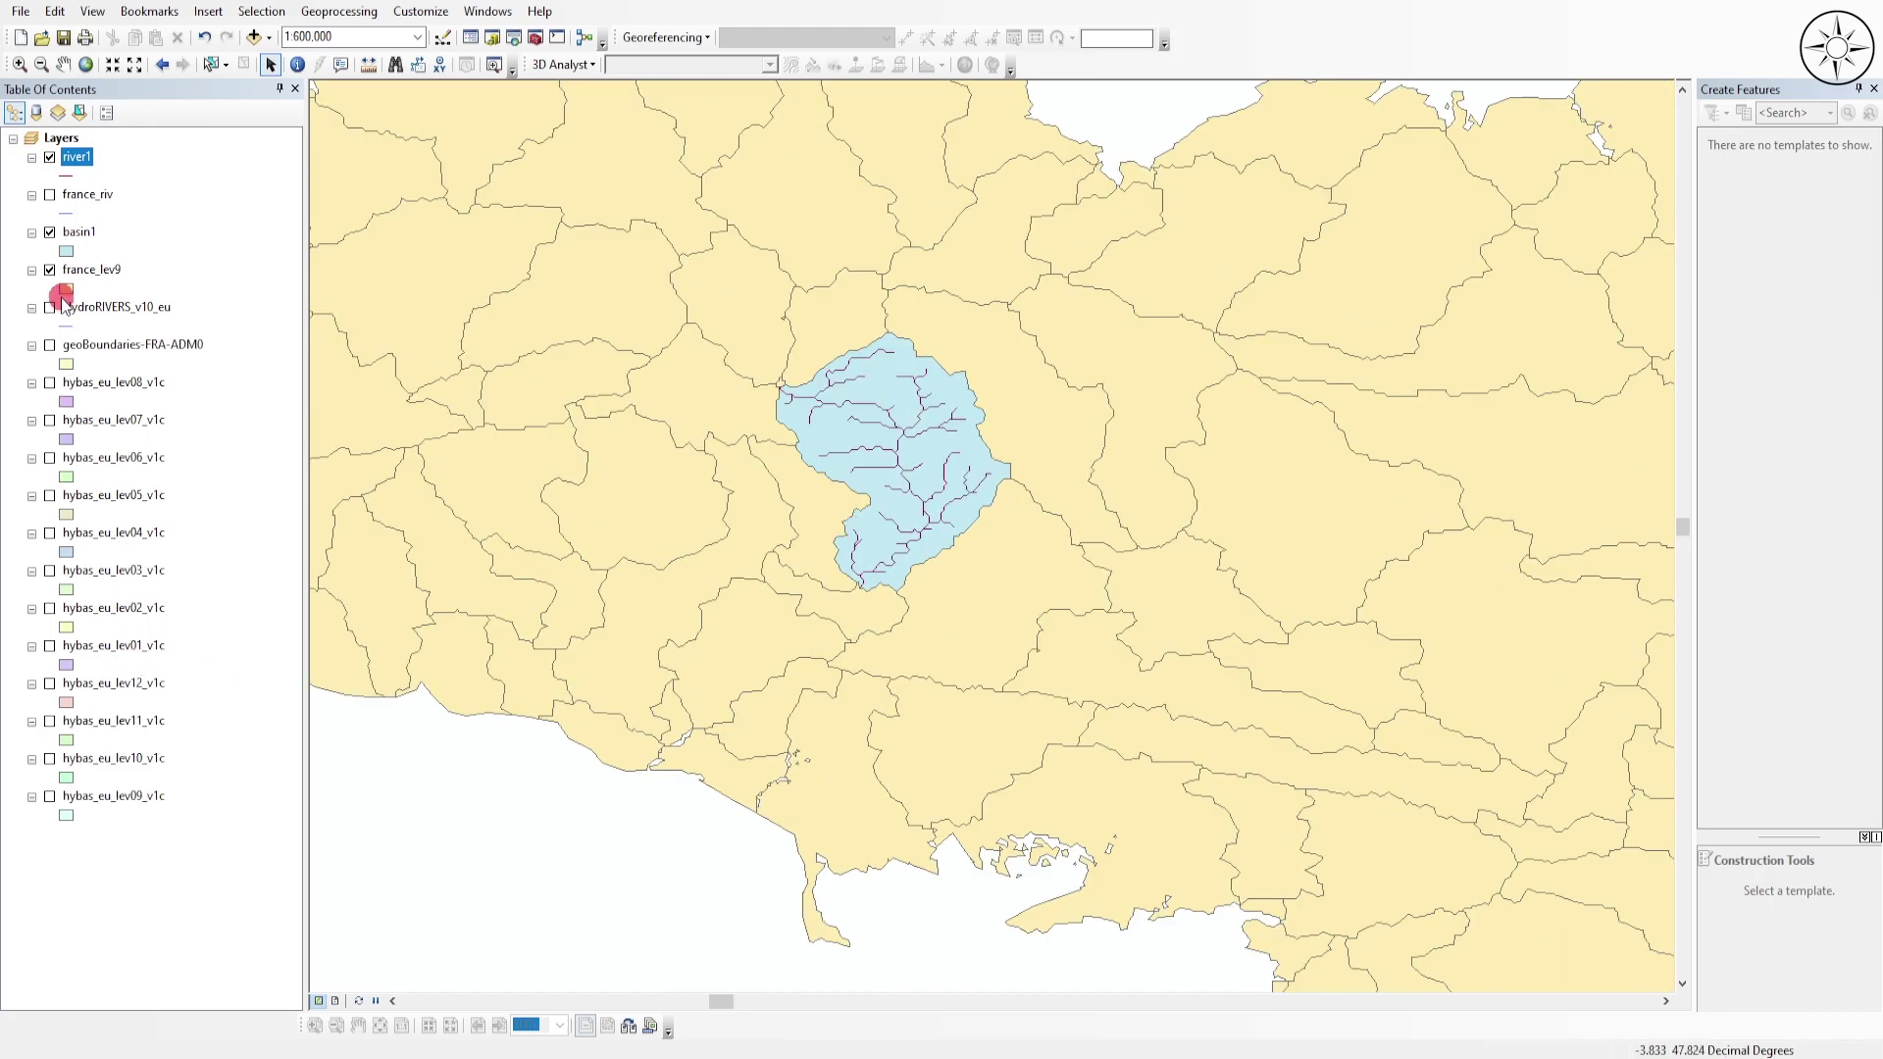
{"action": "left_click", "coordinate": [50, 270]}
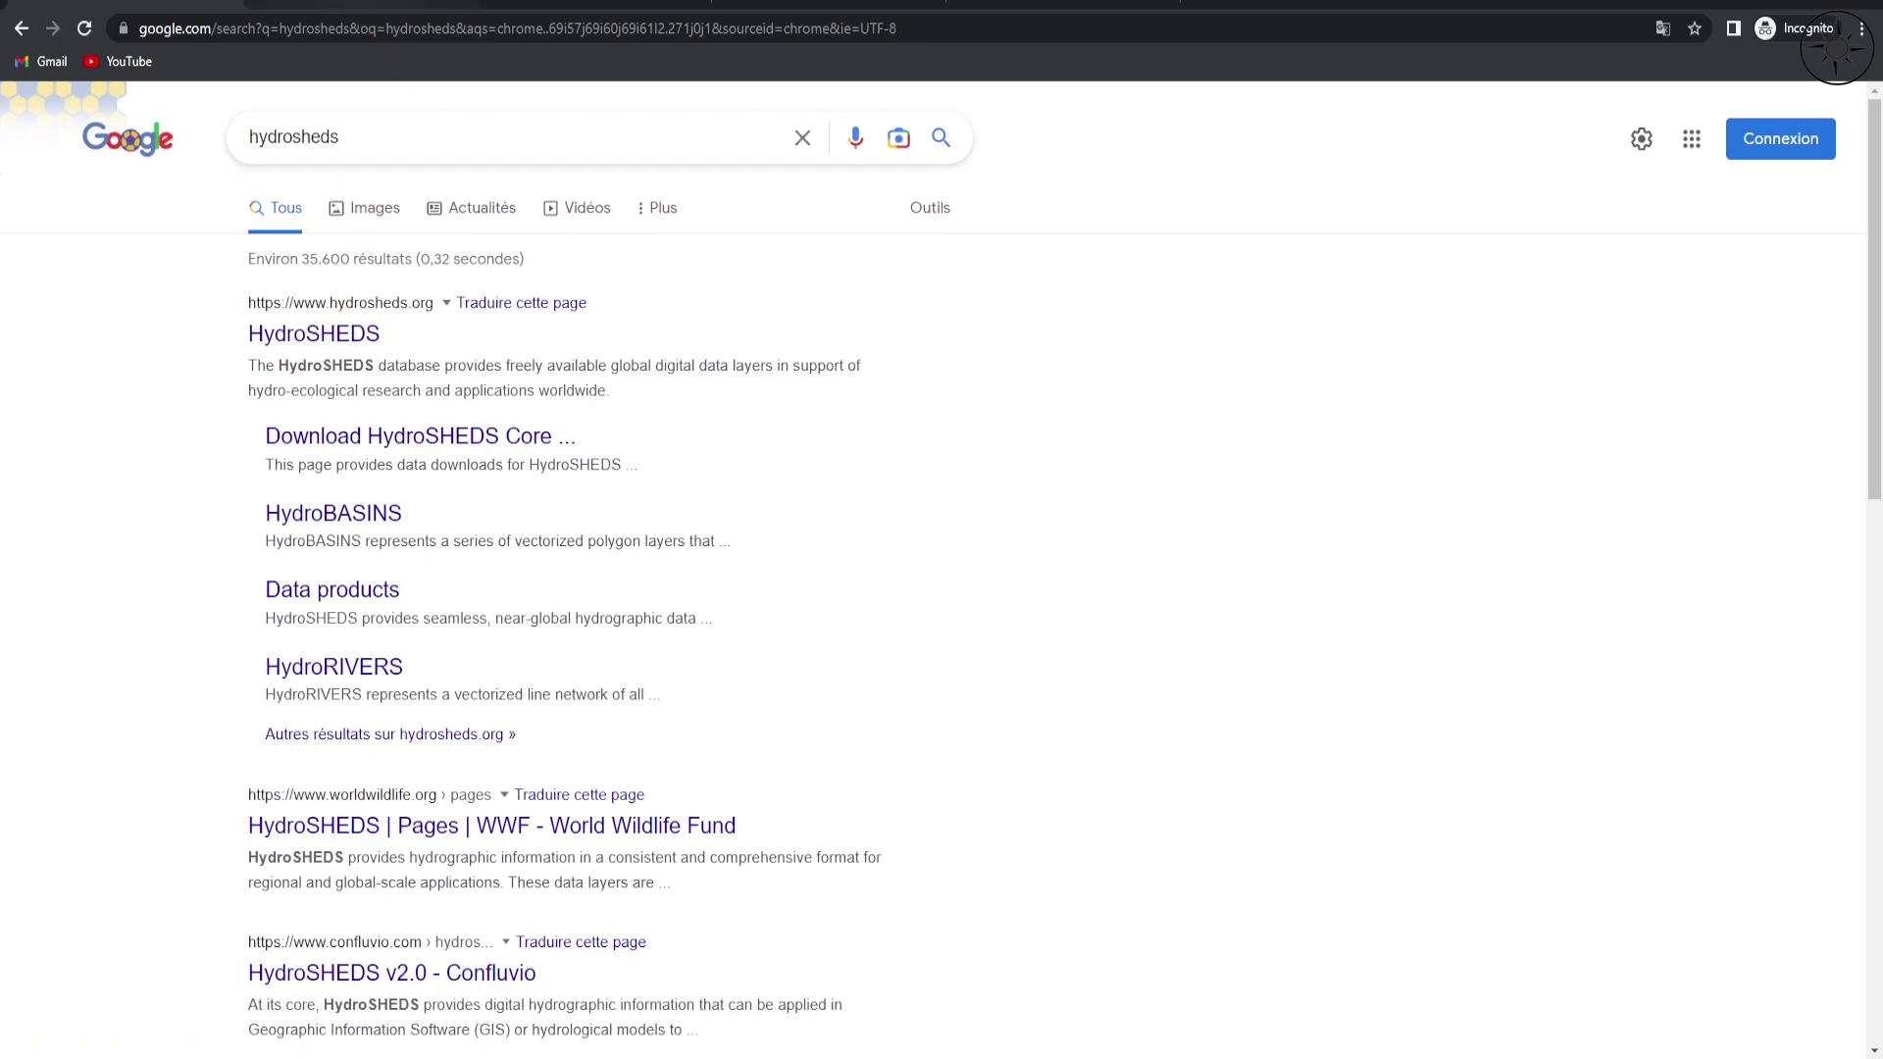
- Go from the Google results to the HydroSHEDS site and its Data Products page
{"action": "left_click", "coordinate": [314, 333]}
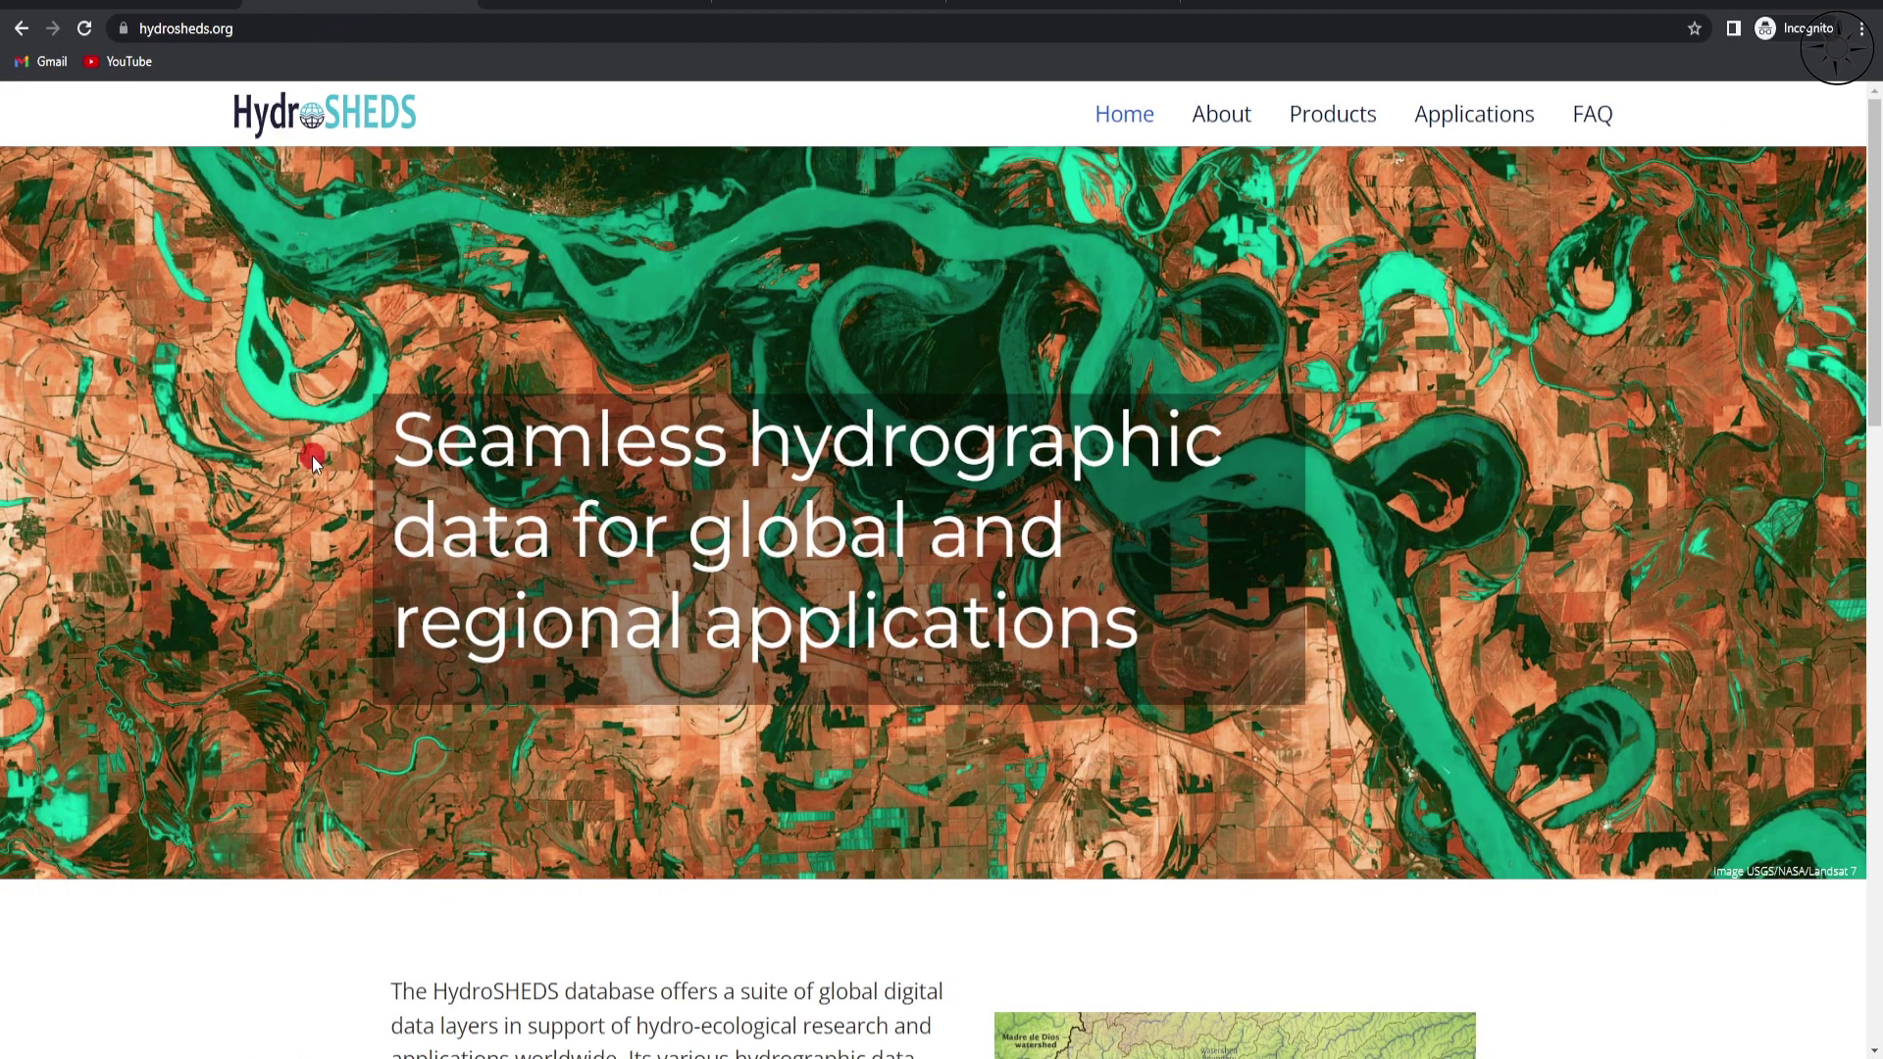
{"action": "scroll", "coordinate": [314, 461], "scroll_direction": "down", "scroll_amount": 6}
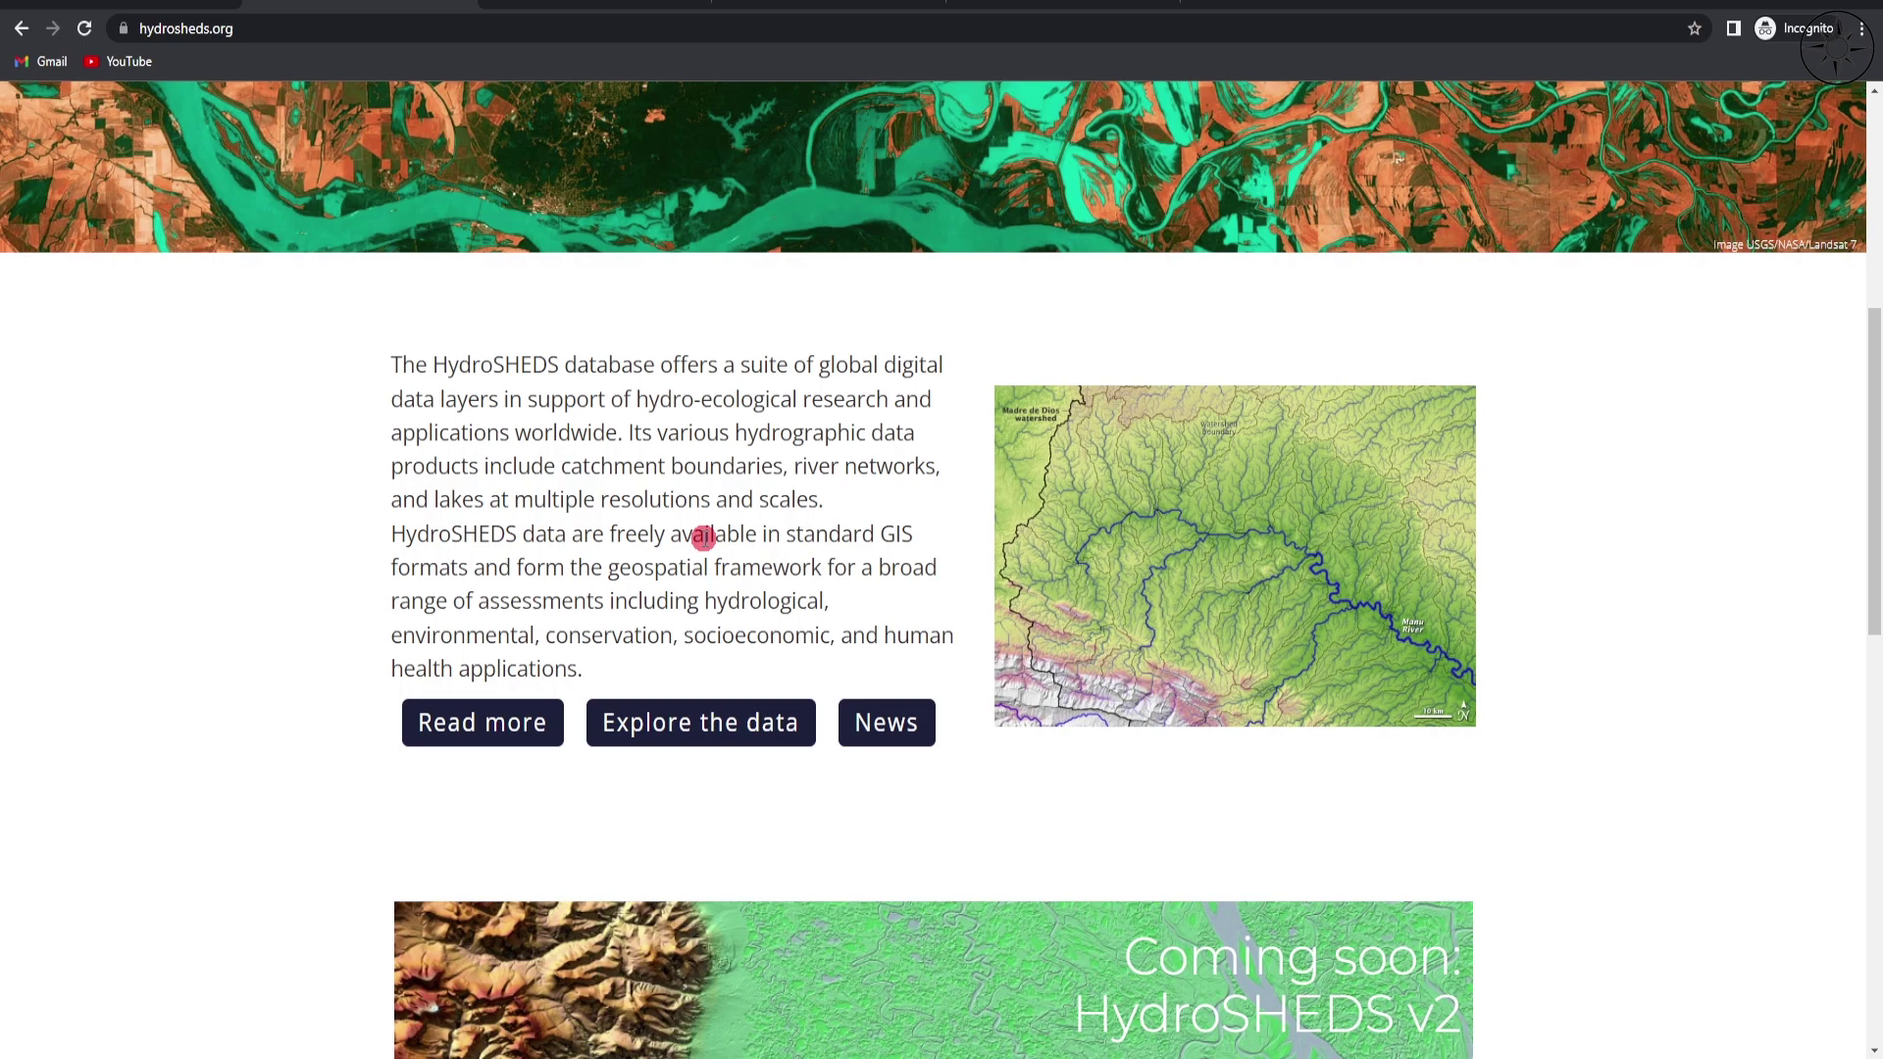
{"action": "scroll", "coordinate": [736, 539], "scroll_direction": "up", "scroll_amount": 6}
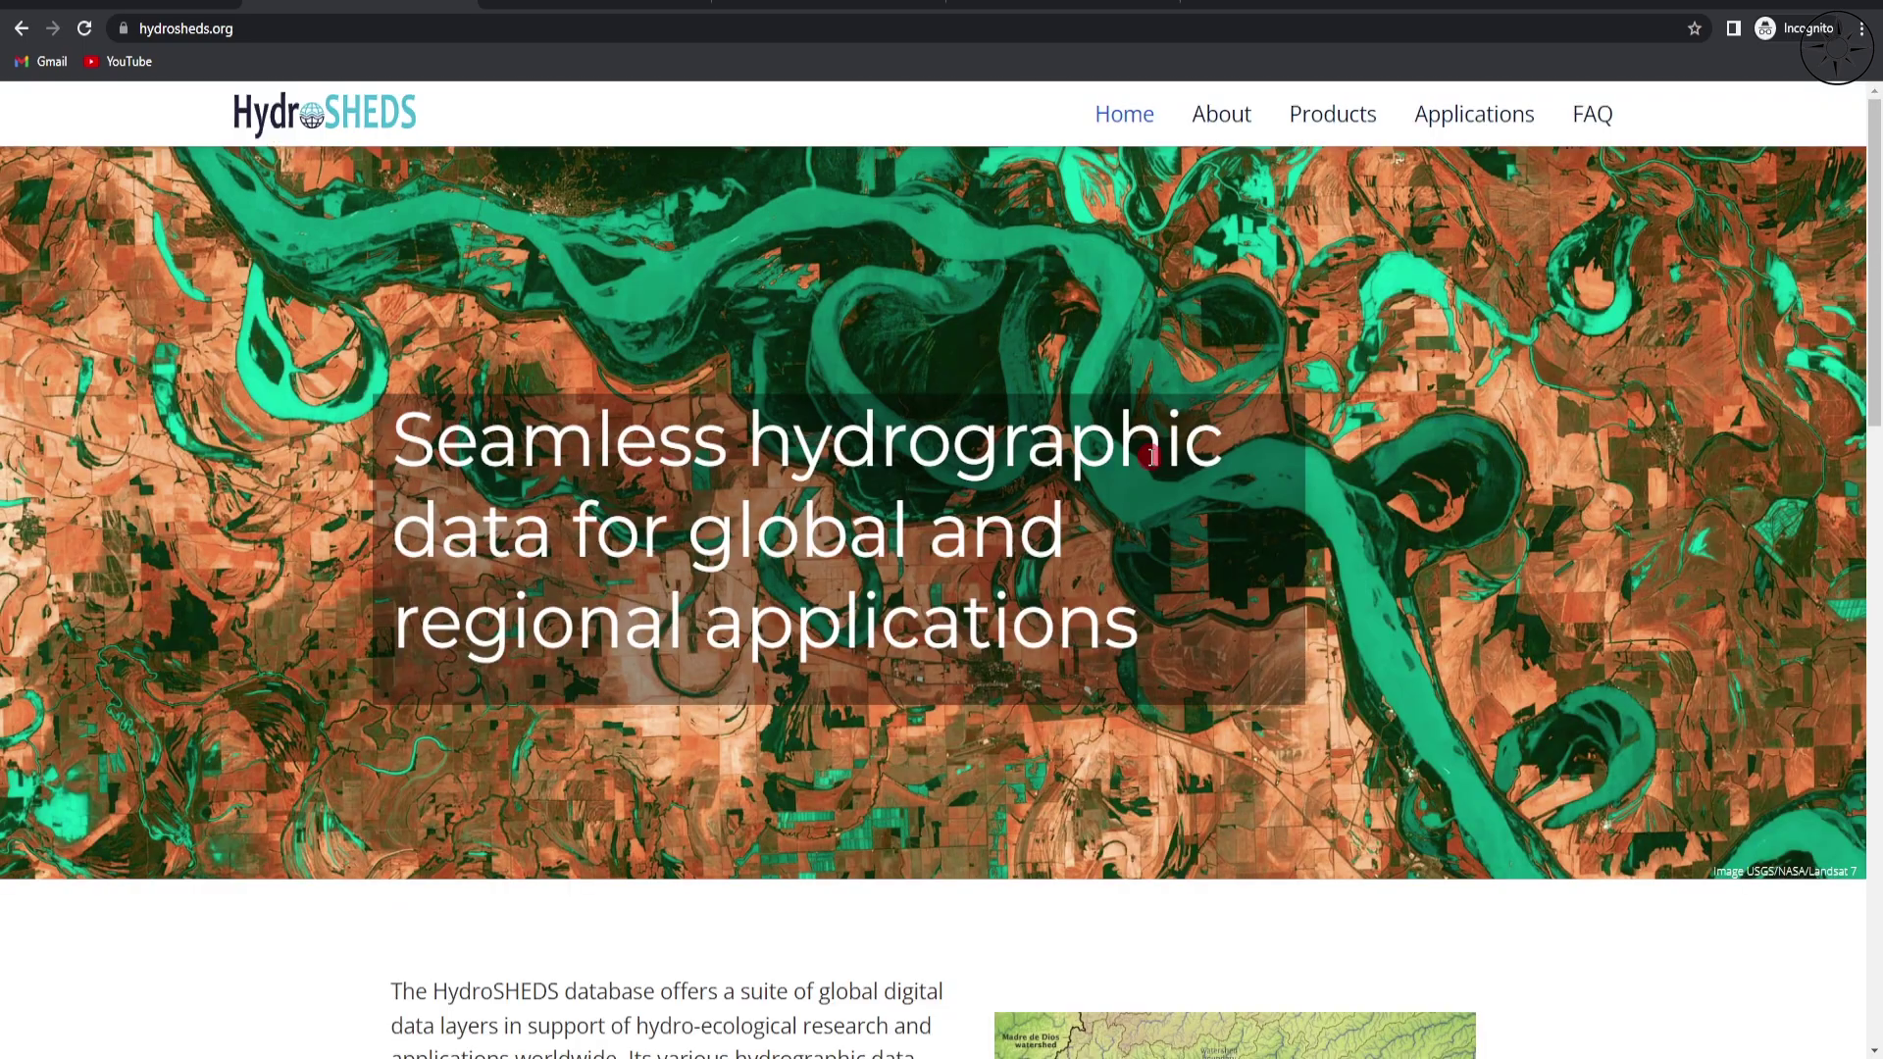
{"action": "left_click", "coordinate": [1324, 128]}
{"action": "scroll", "coordinate": [309, 662], "scroll_direction": "down", "scroll_amount": 3}
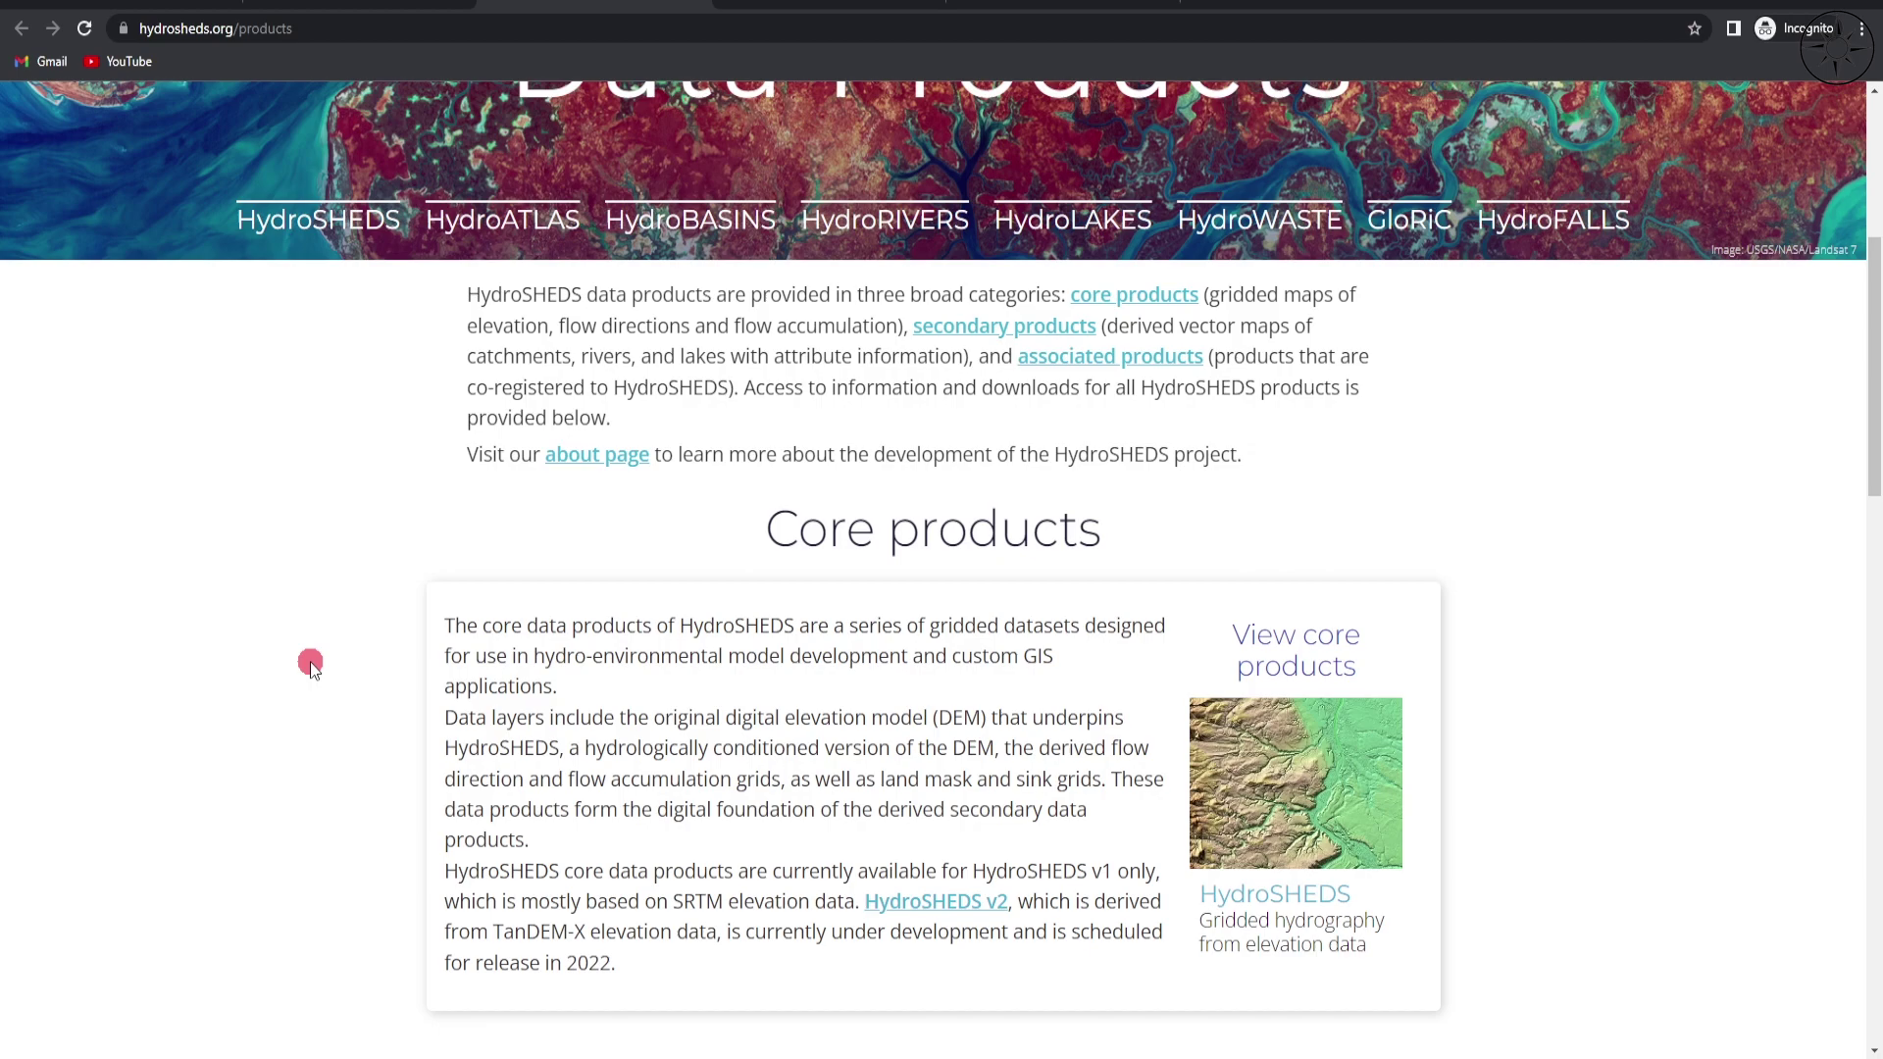
{"action": "scroll", "coordinate": [310, 664], "scroll_direction": "up", "scroll_amount": 2}
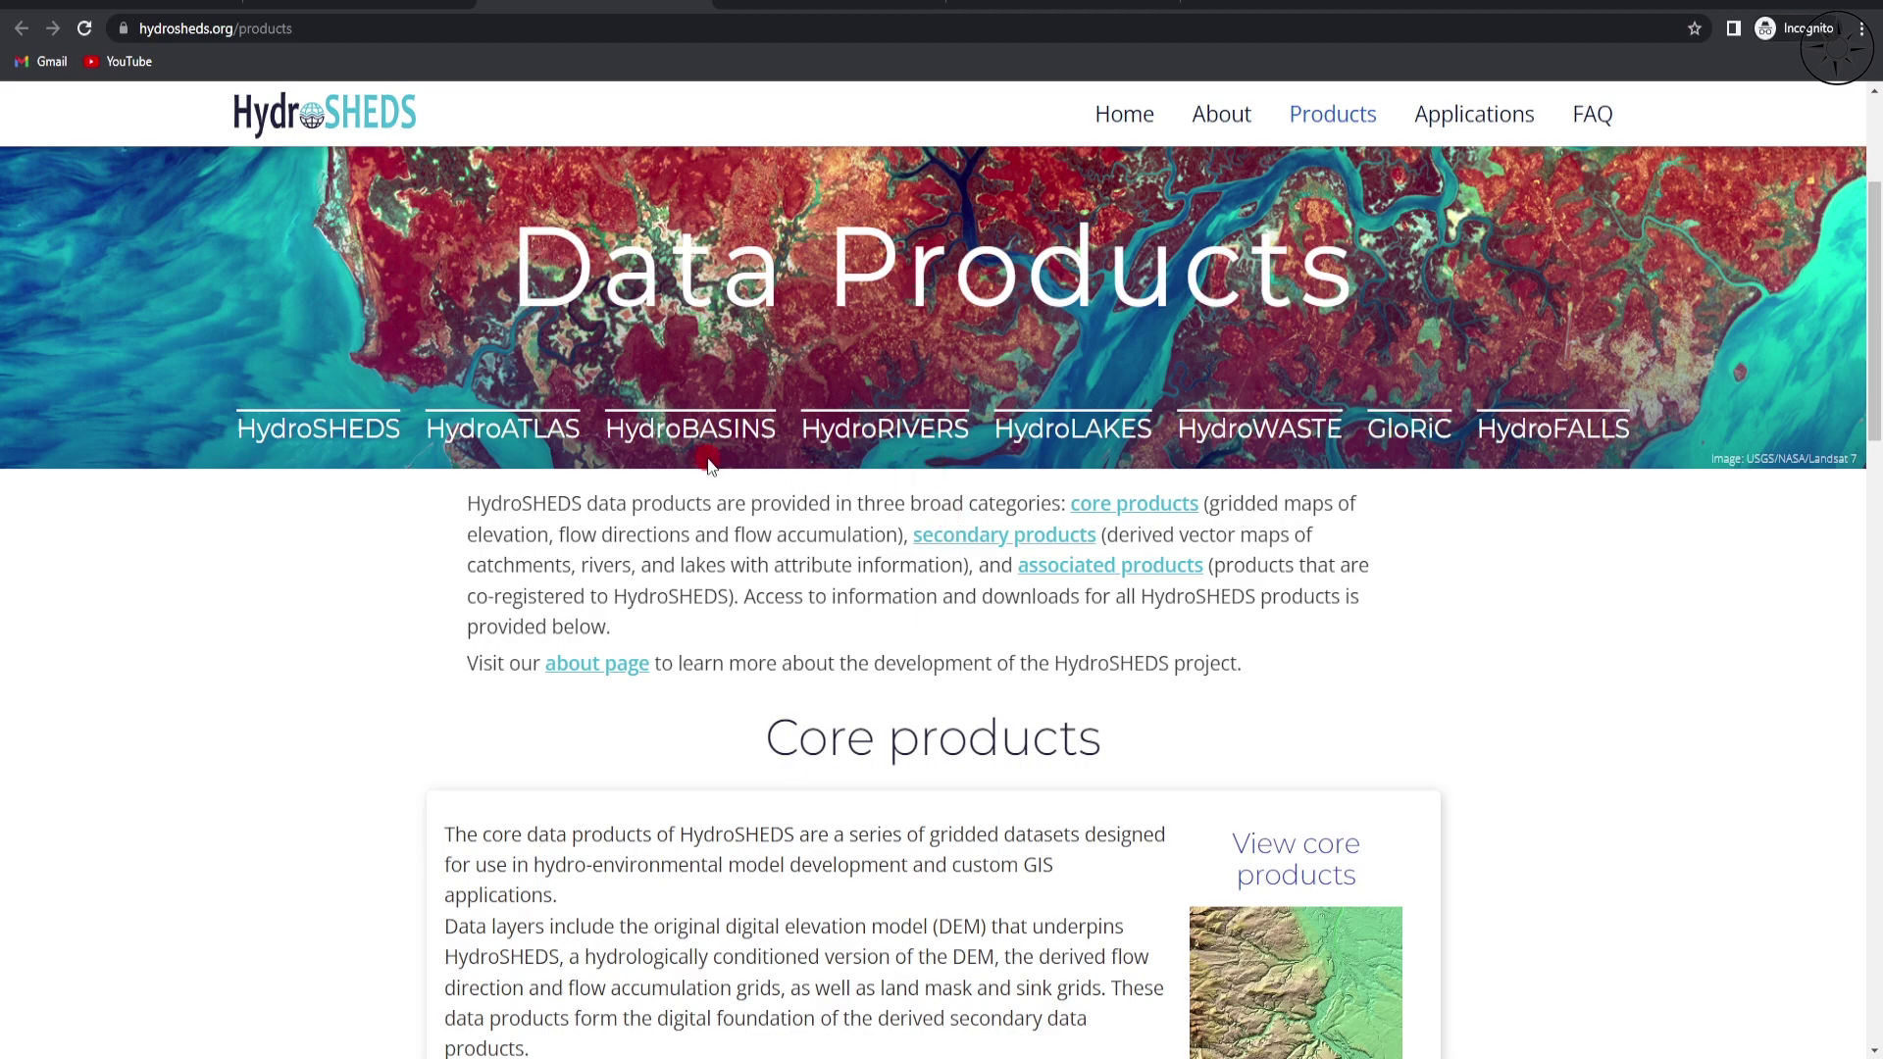
{"action": "scroll", "coordinate": [771, 485], "scroll_direction": "up", "scroll_amount": 1}
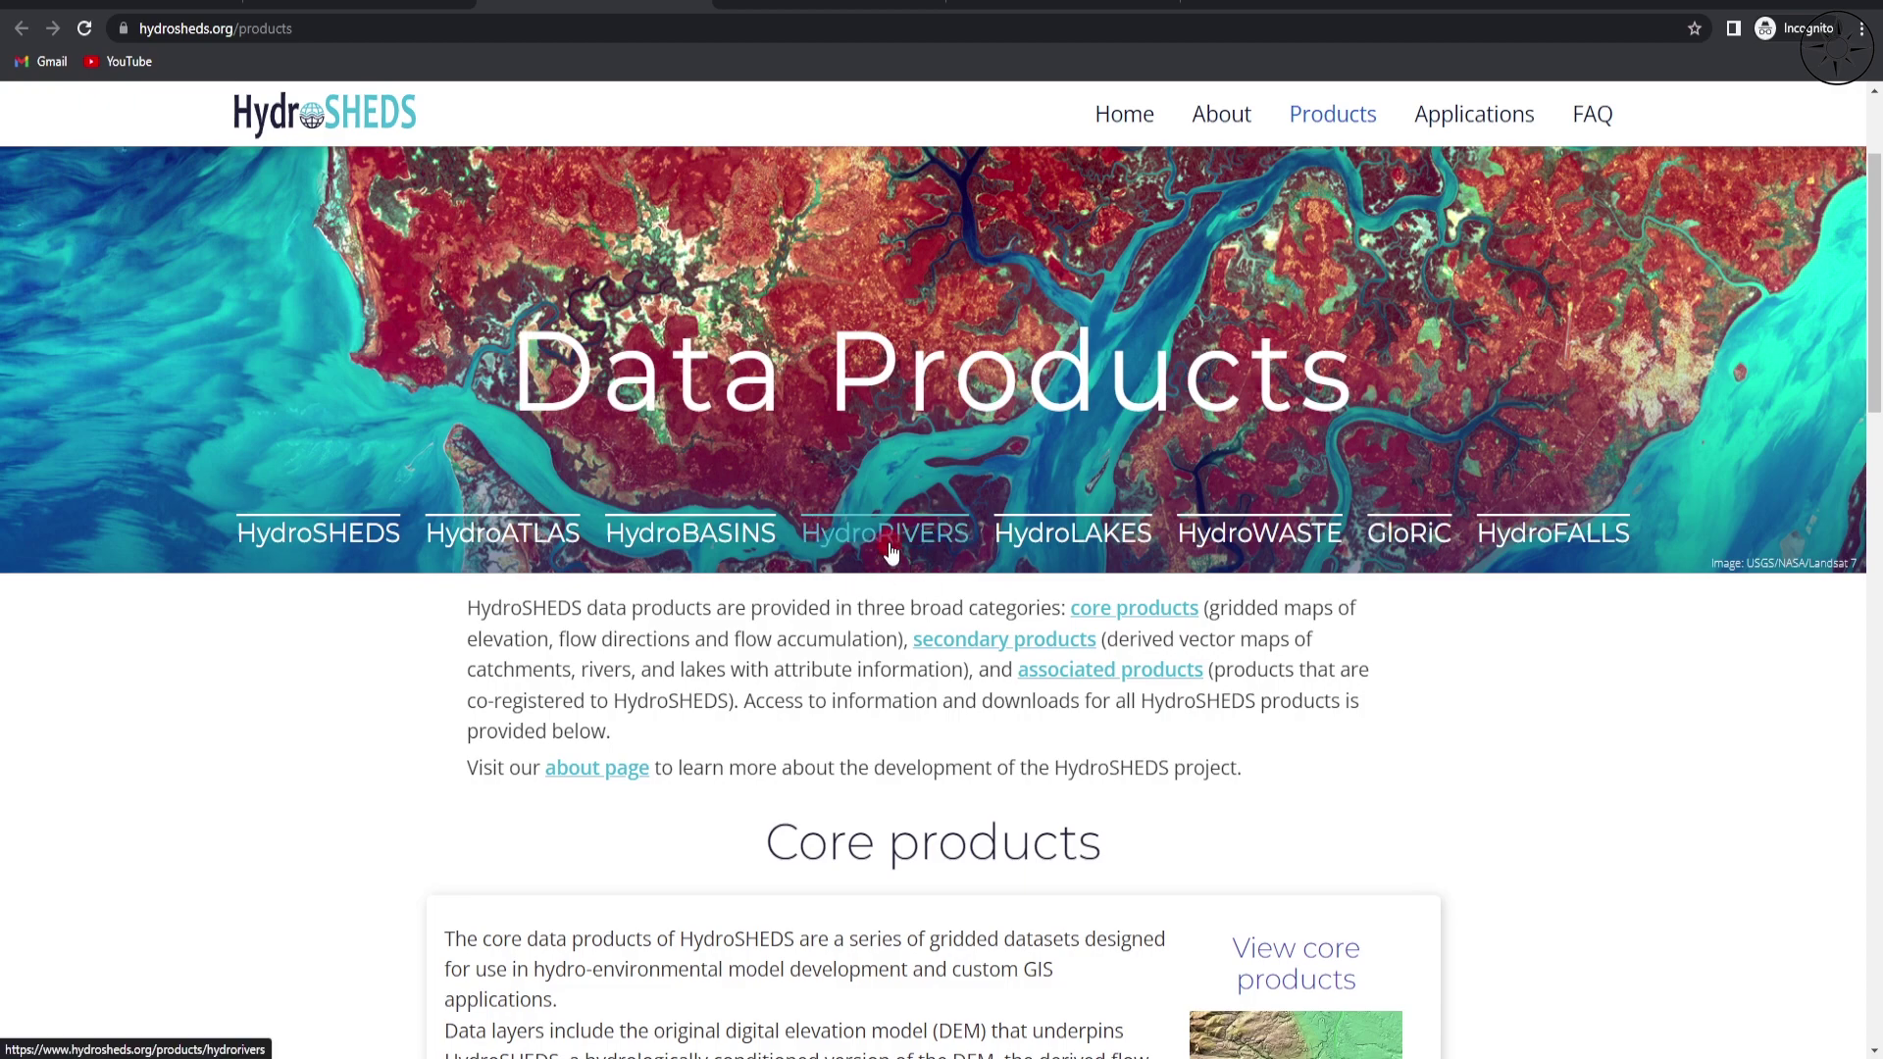
- Download the HydroRIVERS Europe and Middle East shapefile, then return to the Data Products page
{"action": "left_click", "coordinate": [790, 5]}
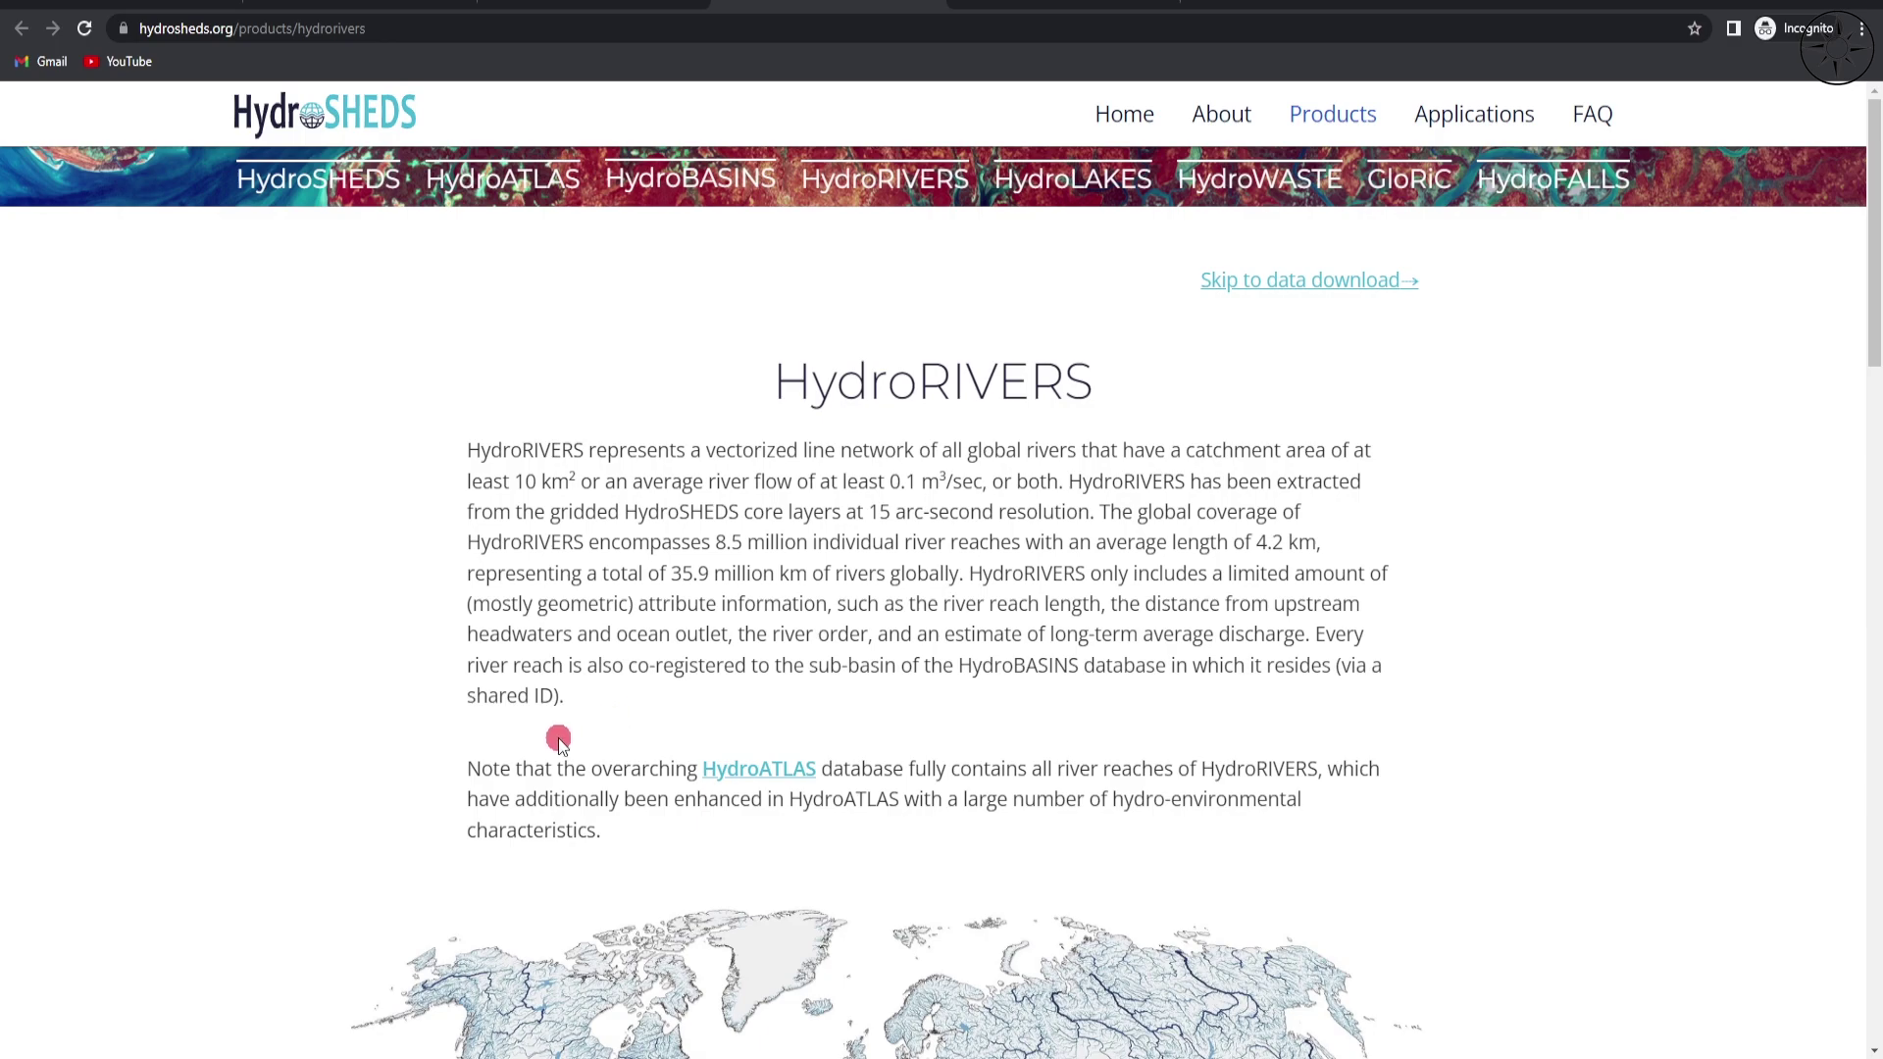
{"action": "scroll", "coordinate": [364, 681], "scroll_direction": "down", "scroll_amount": 2}
{"action": "scroll", "coordinate": [397, 648], "scroll_direction": "down", "scroll_amount": 4}
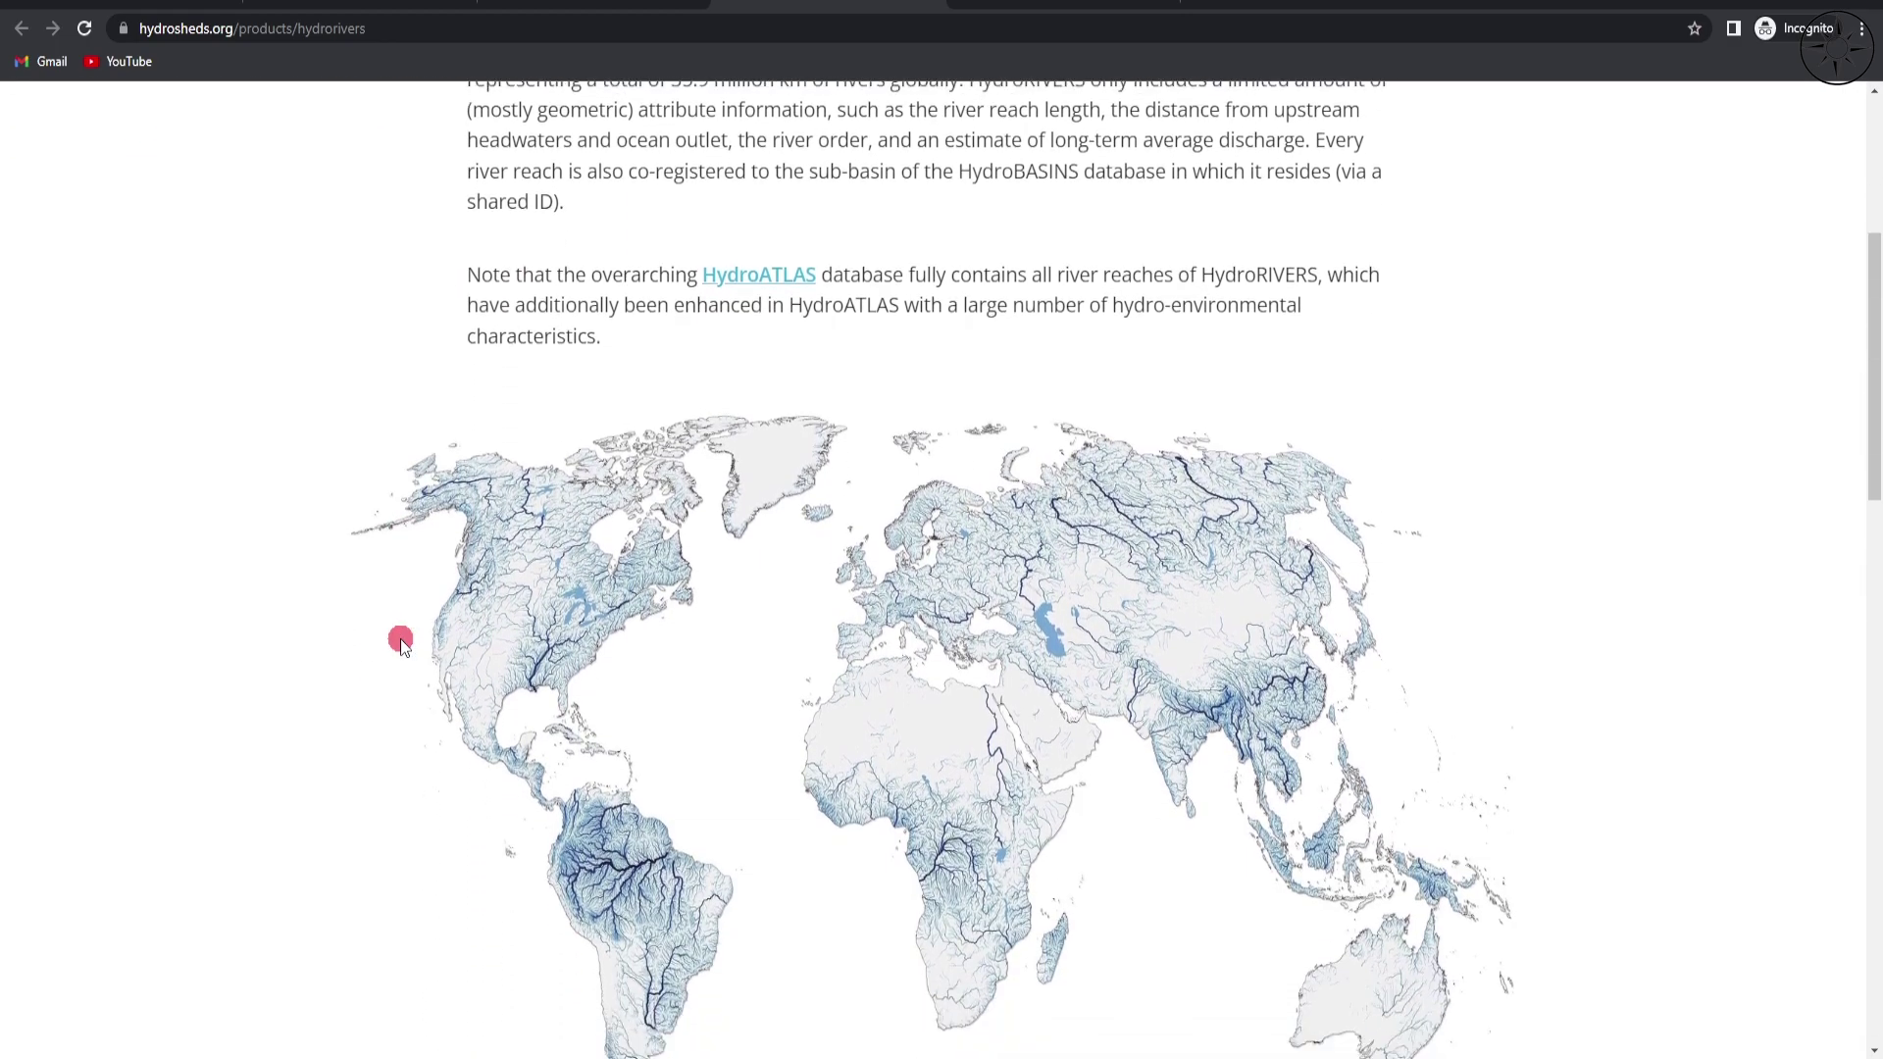
{"action": "scroll", "coordinate": [401, 642], "scroll_direction": "down", "scroll_amount": 15}
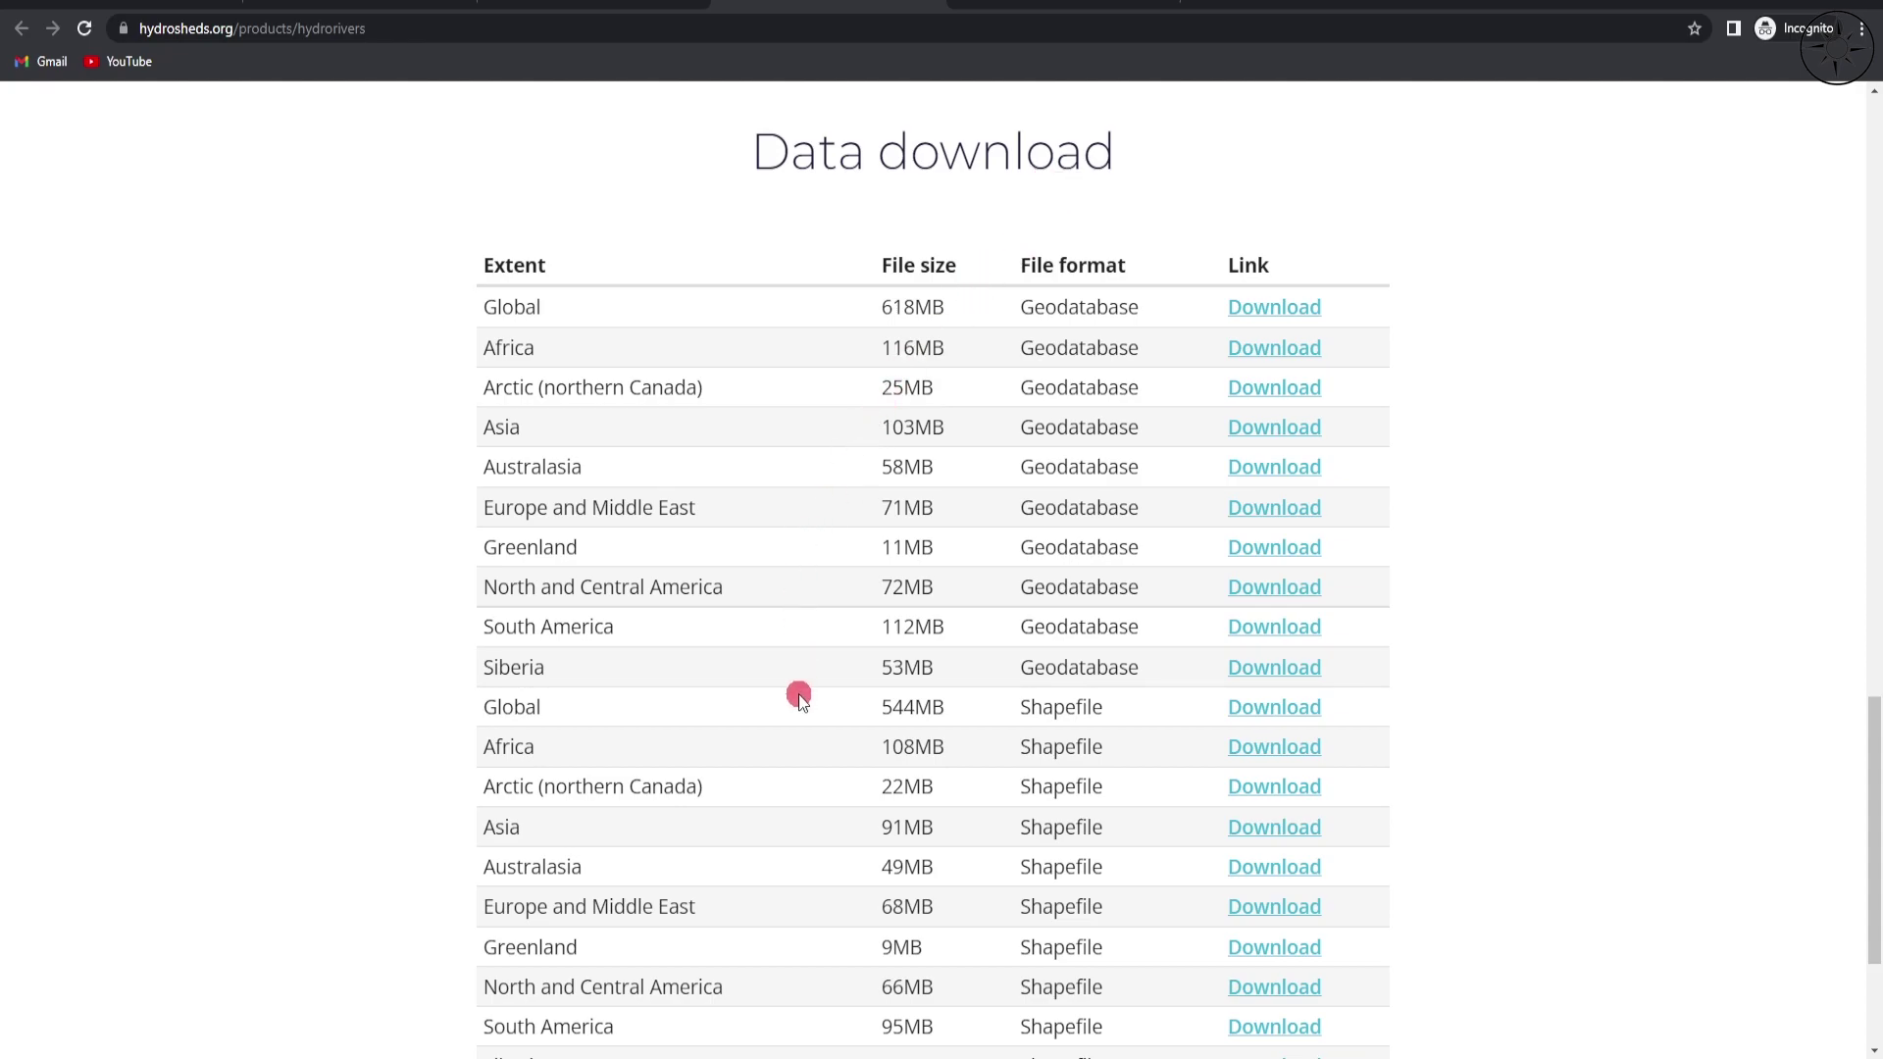
{"action": "scroll", "coordinate": [811, 691], "scroll_direction": "down", "scroll_amount": 3}
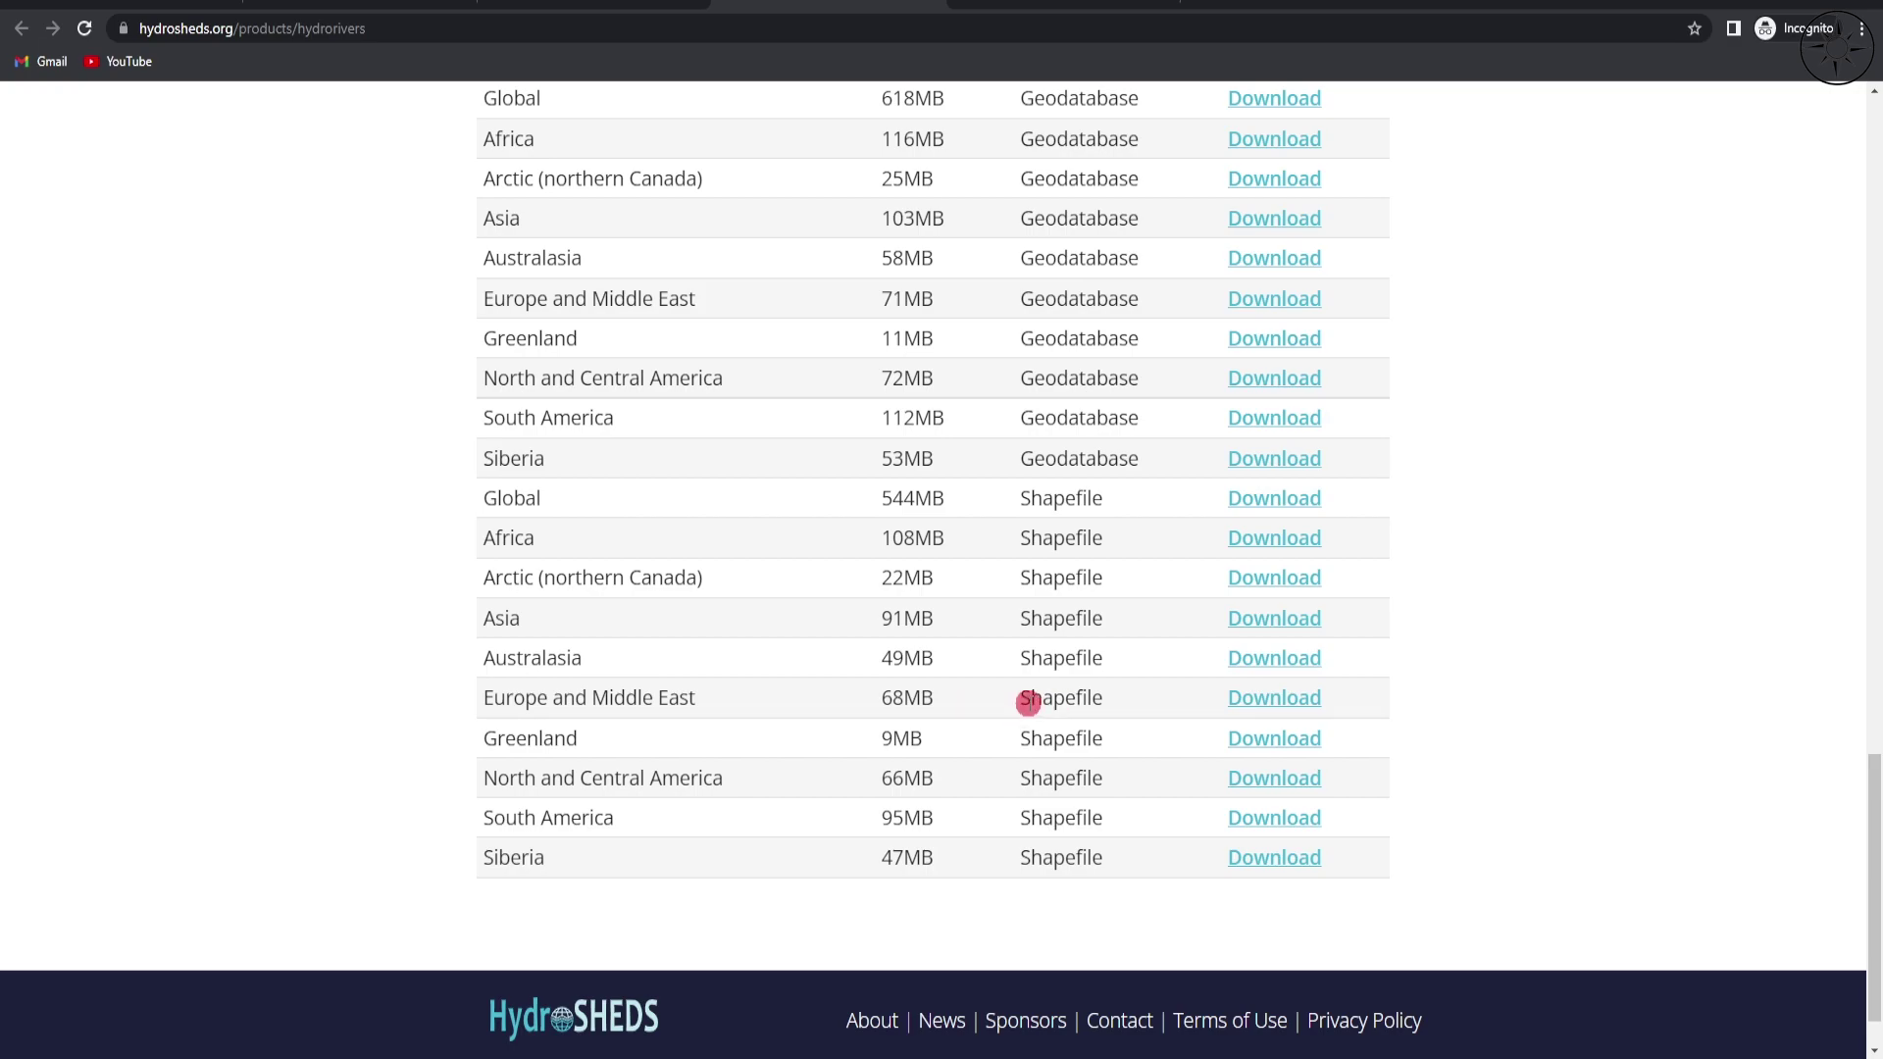
{"action": "left_click", "coordinate": [1285, 704]}
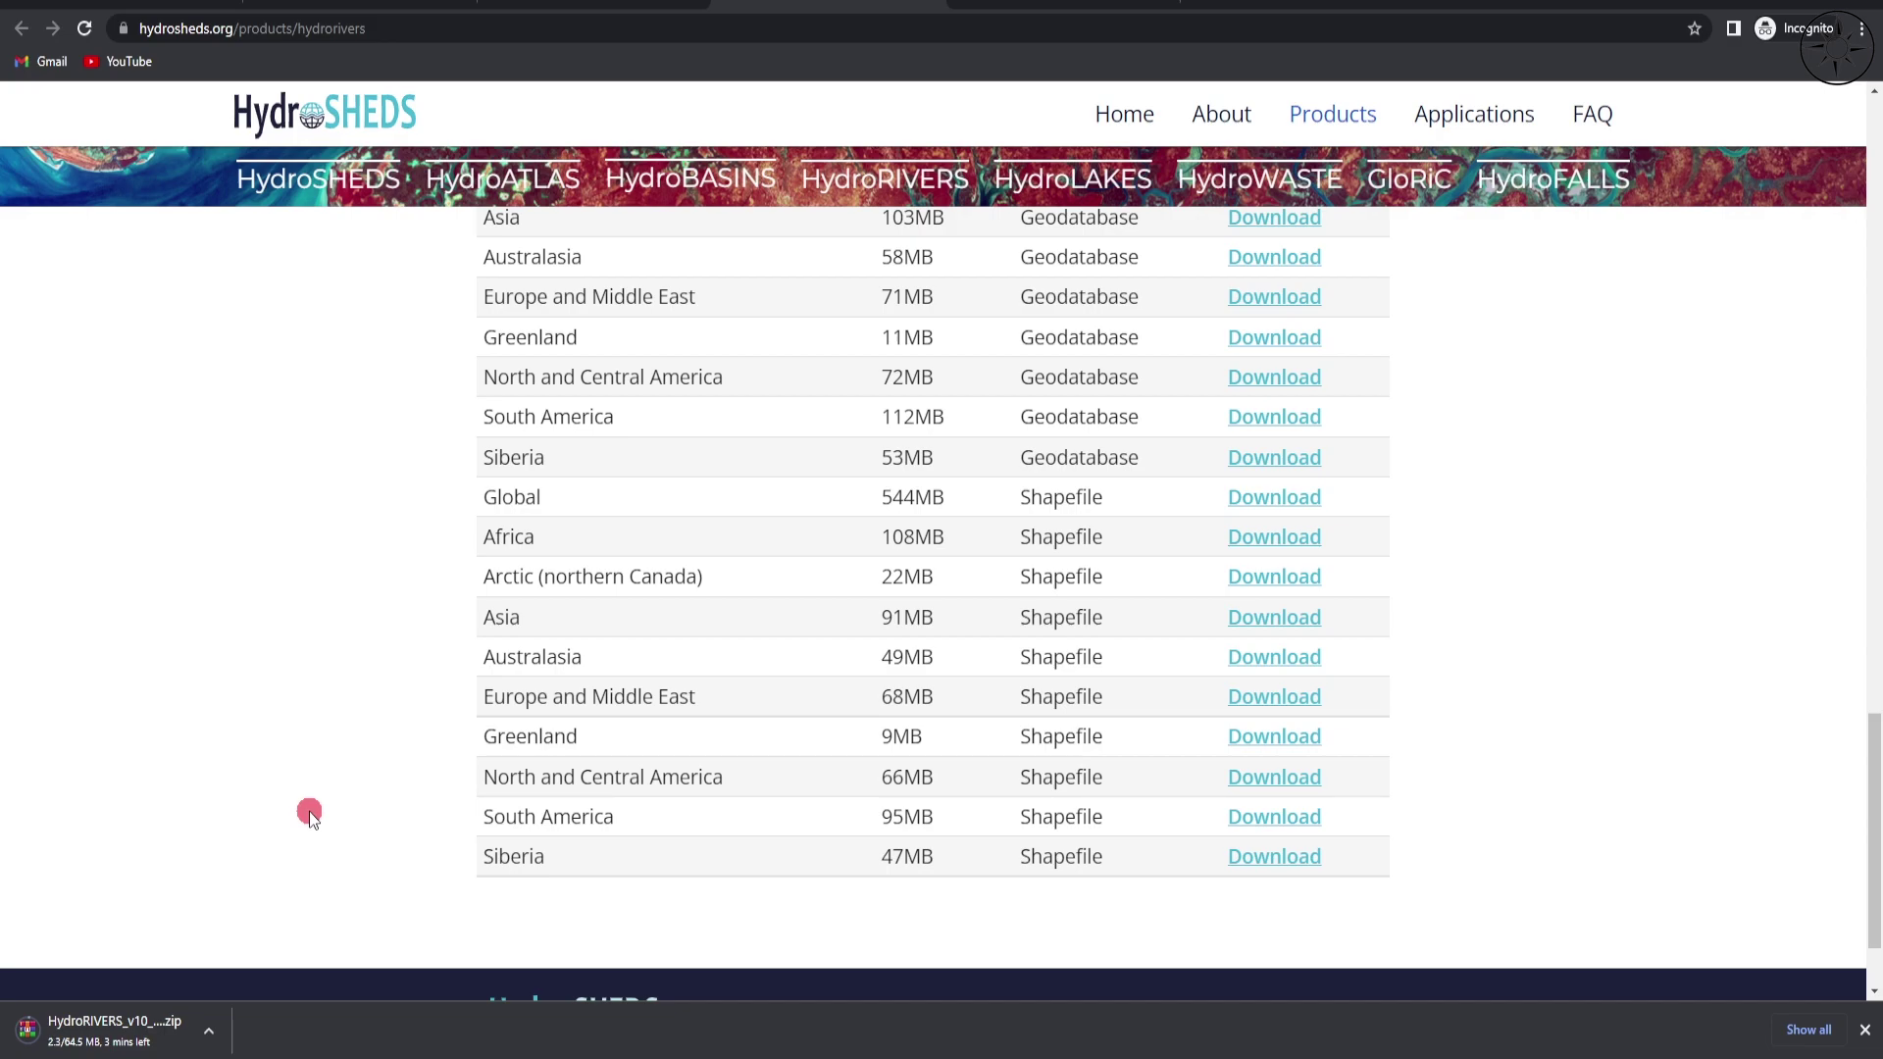
{"action": "key", "text": "alt+Left"}
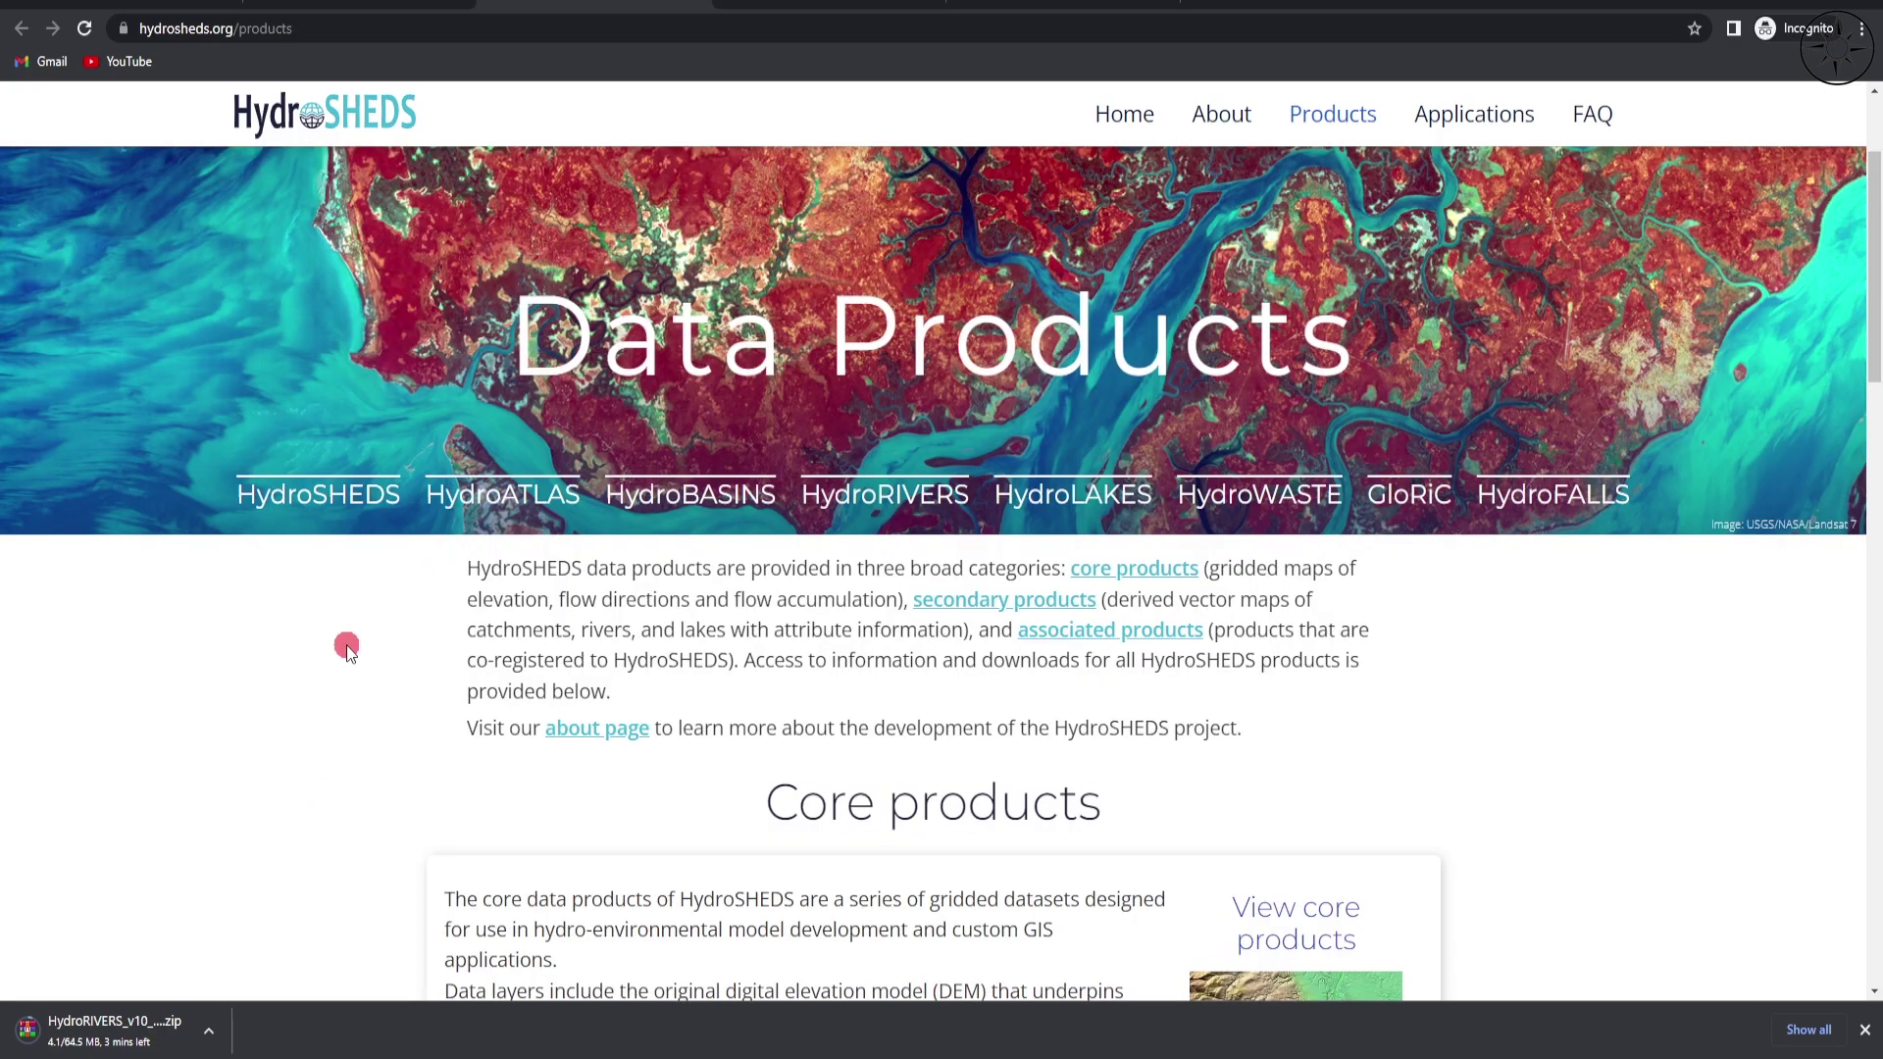
- Download the Standard Europe package (levels 1–12) from the HydroBASINS continental downloads table
{"action": "scroll", "coordinate": [347, 653], "scroll_direction": "down", "scroll_amount": 2}
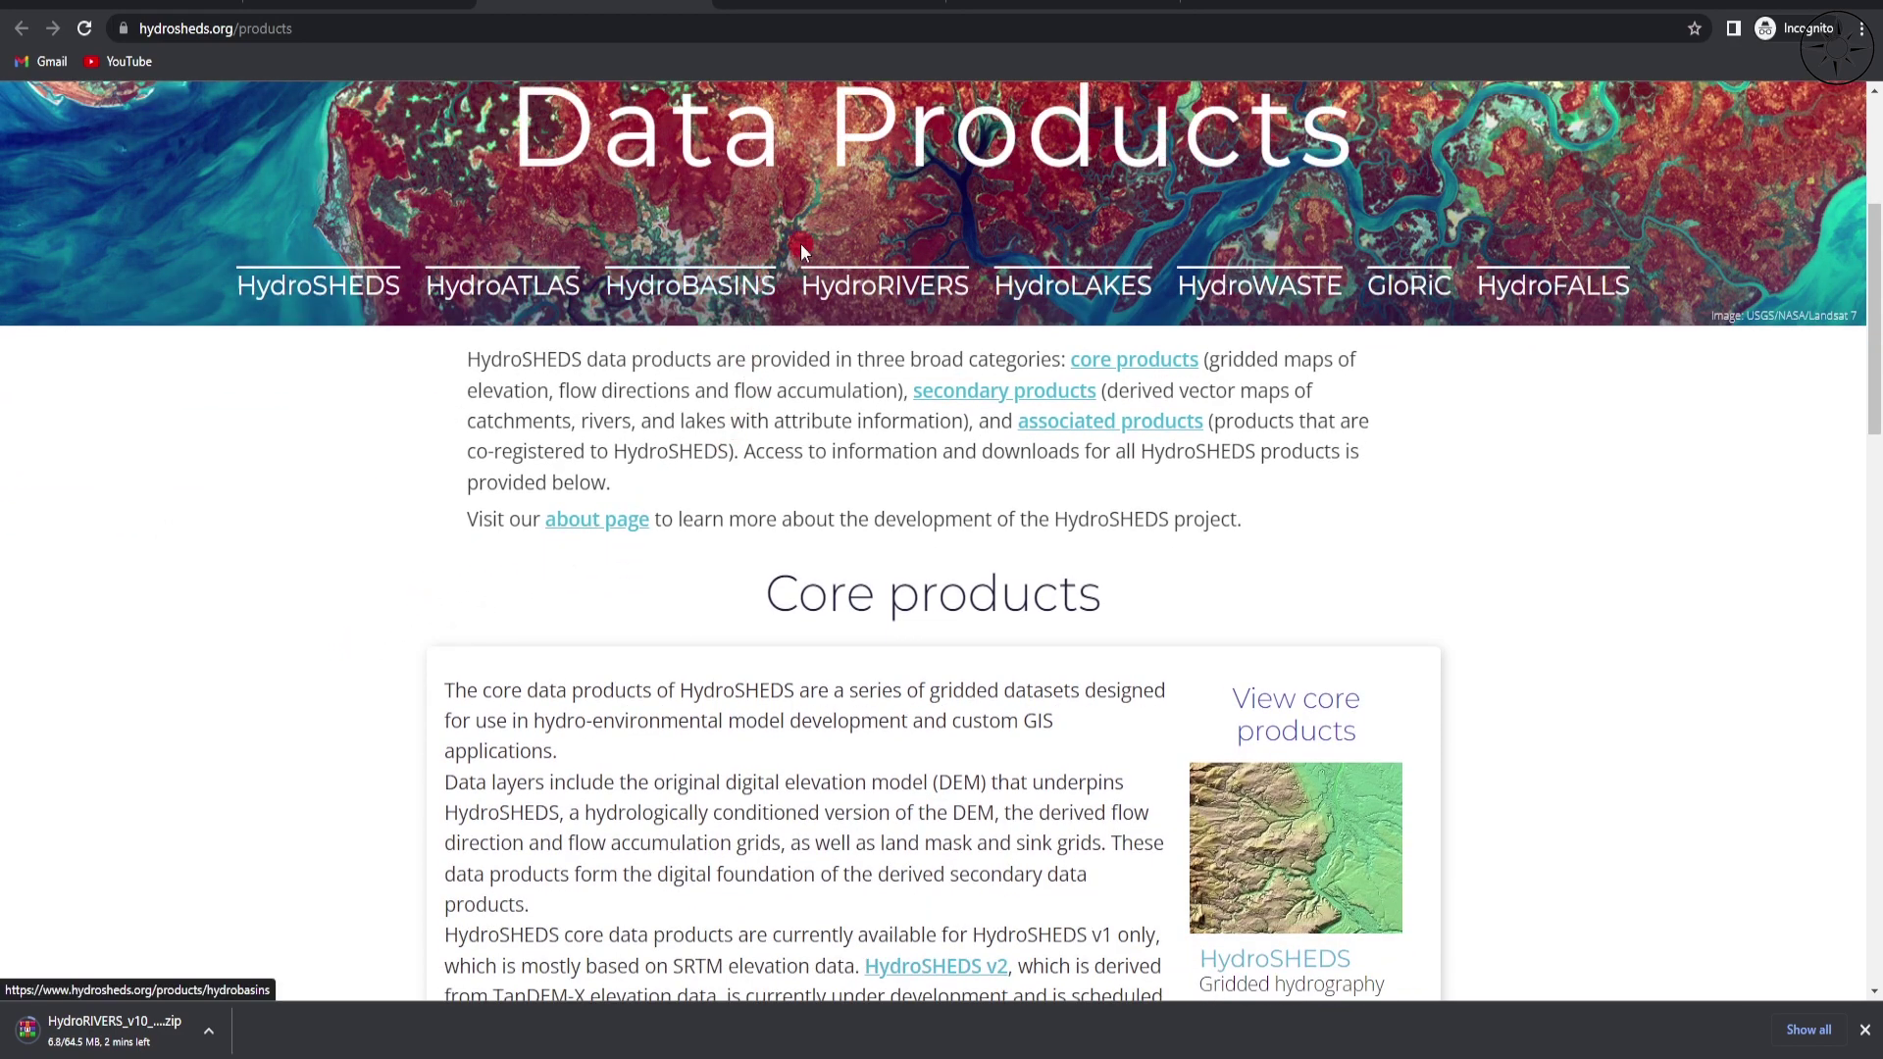
{"action": "left_click", "coordinate": [1007, 3]}
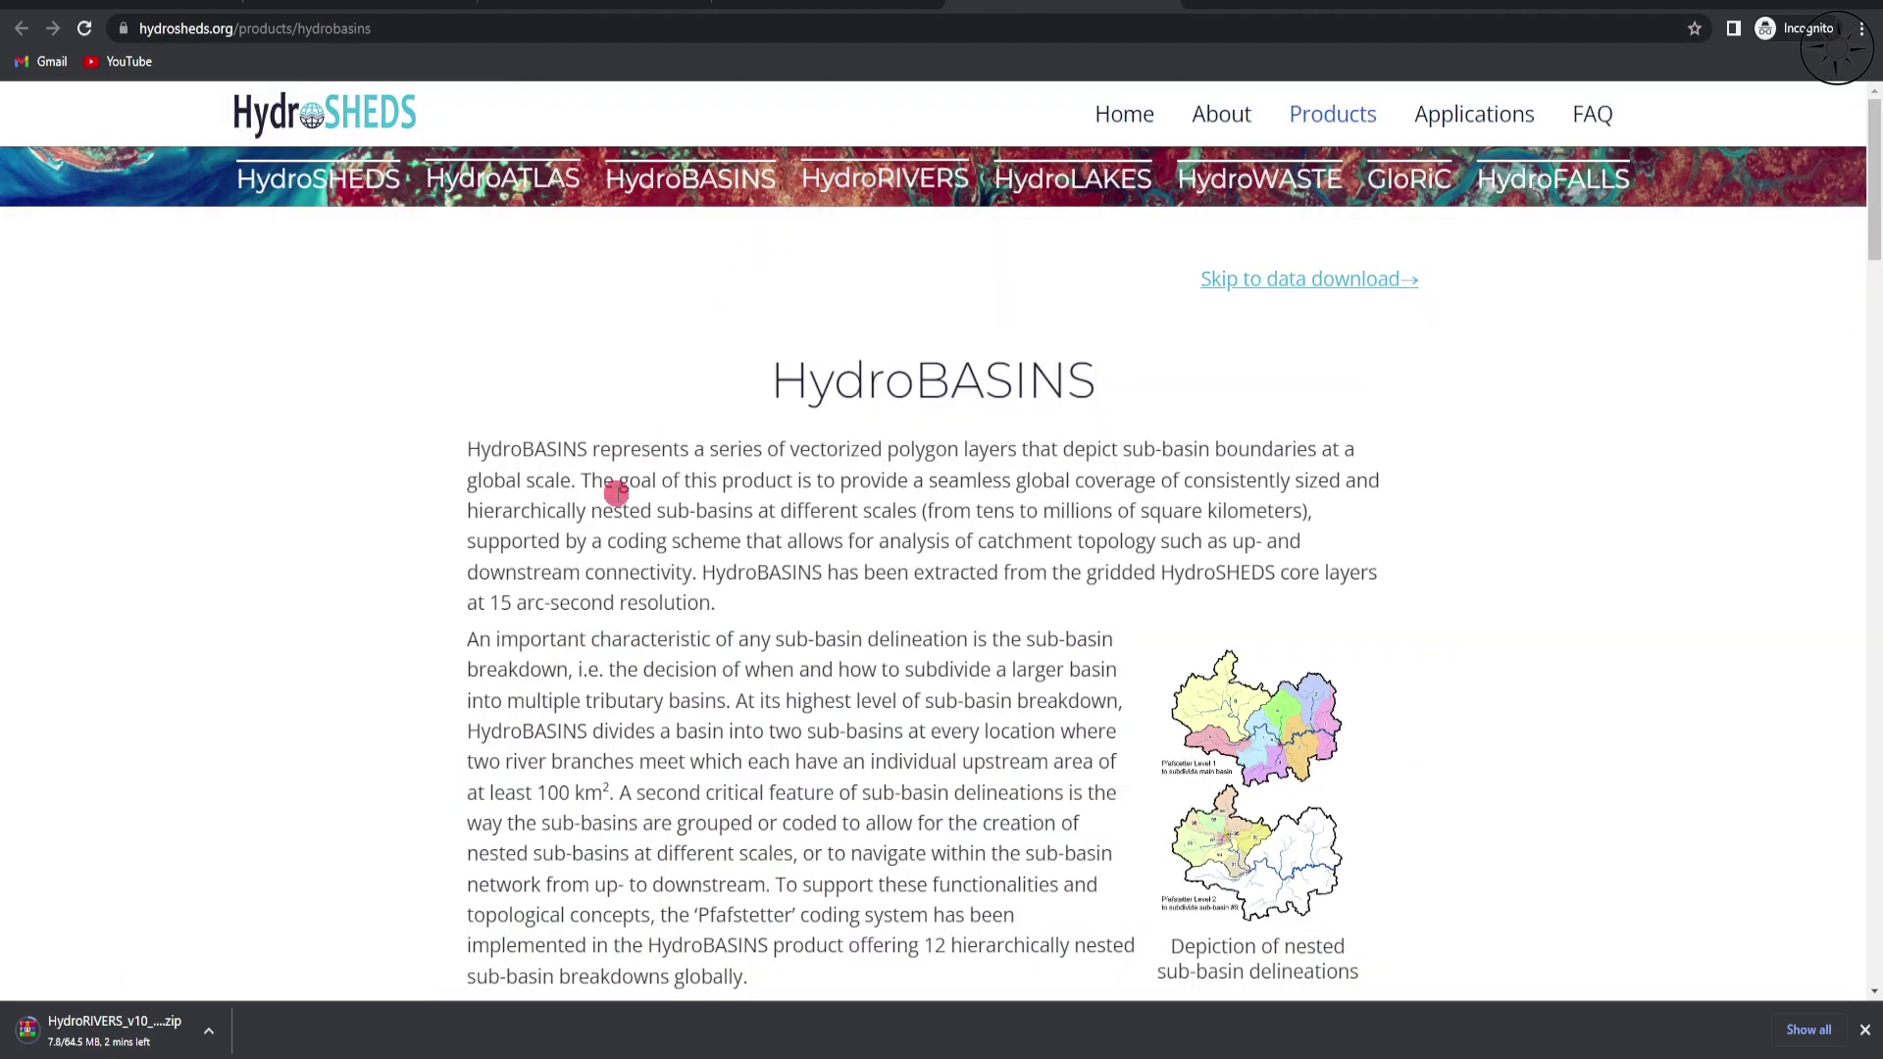
{"action": "scroll", "coordinate": [406, 572], "scroll_direction": "down", "scroll_amount": 1}
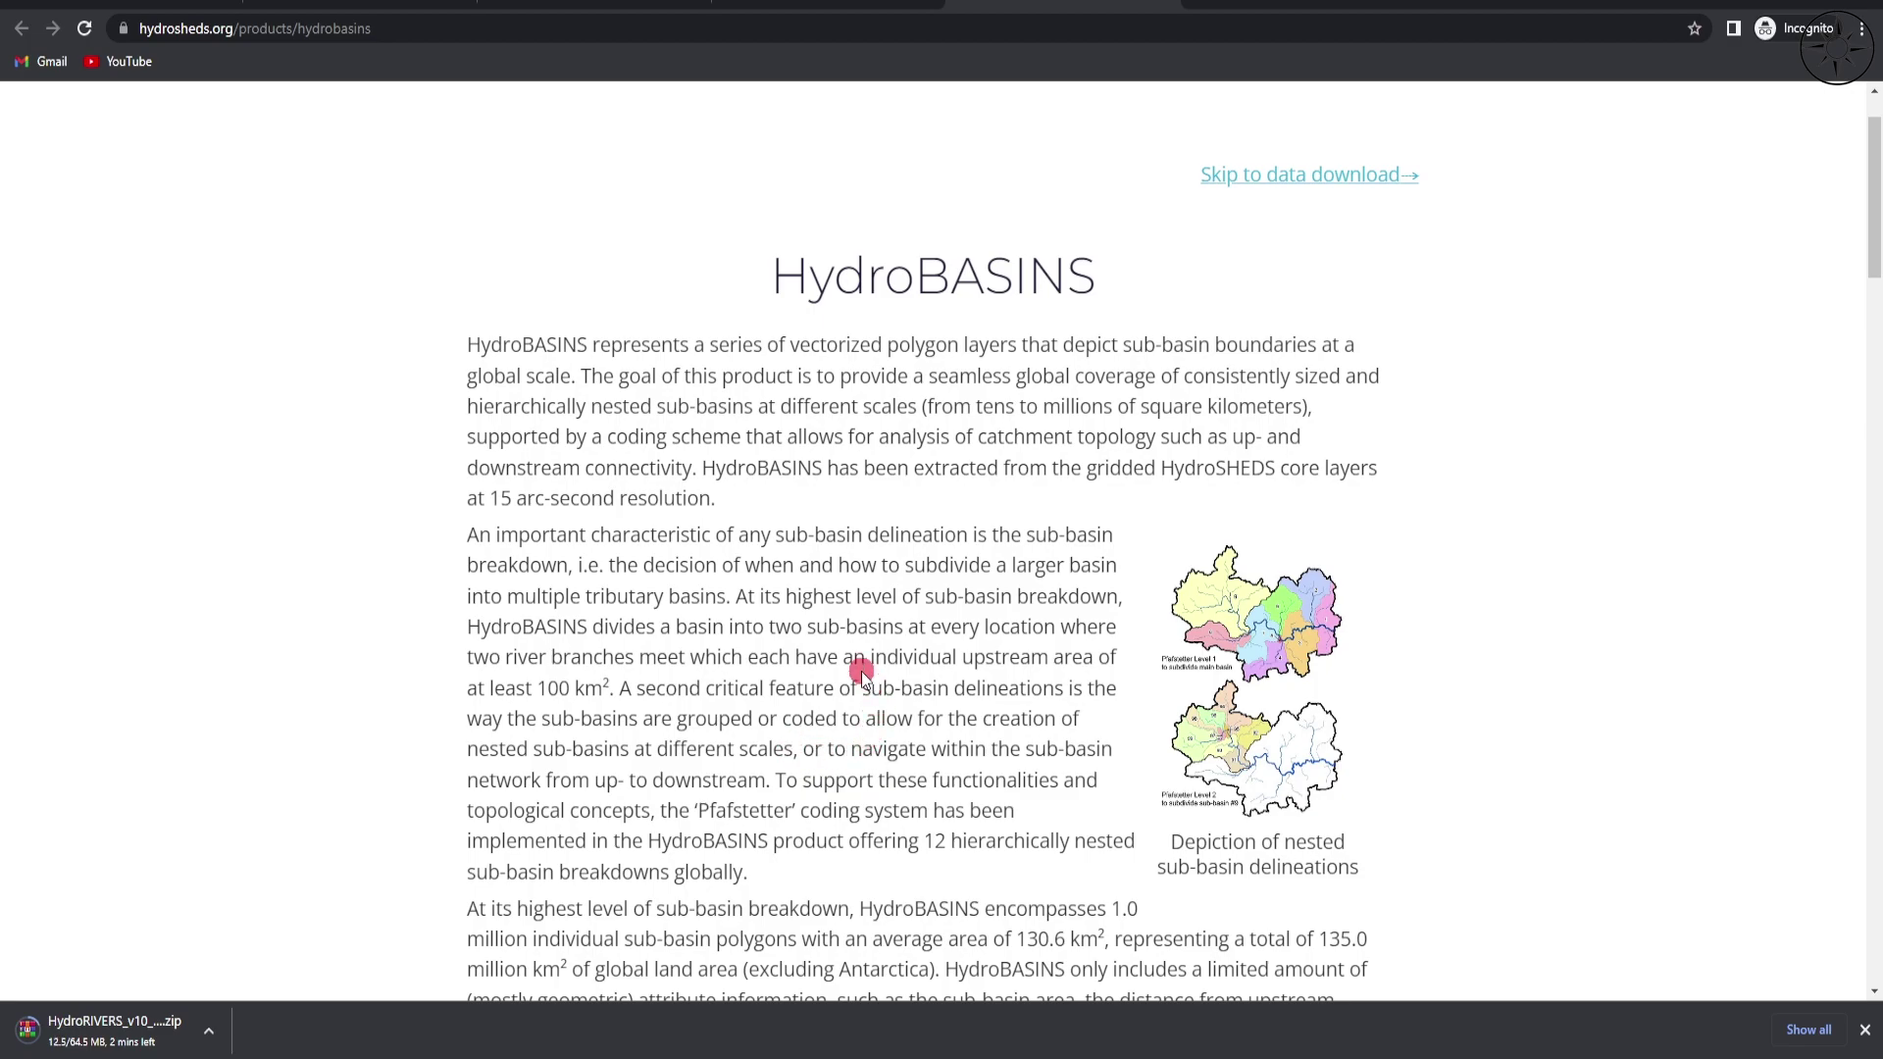
{"action": "scroll", "coordinate": [842, 670], "scroll_direction": "down", "scroll_amount": 5}
{"action": "scroll", "coordinate": [843, 670], "scroll_direction": "down", "scroll_amount": 18}
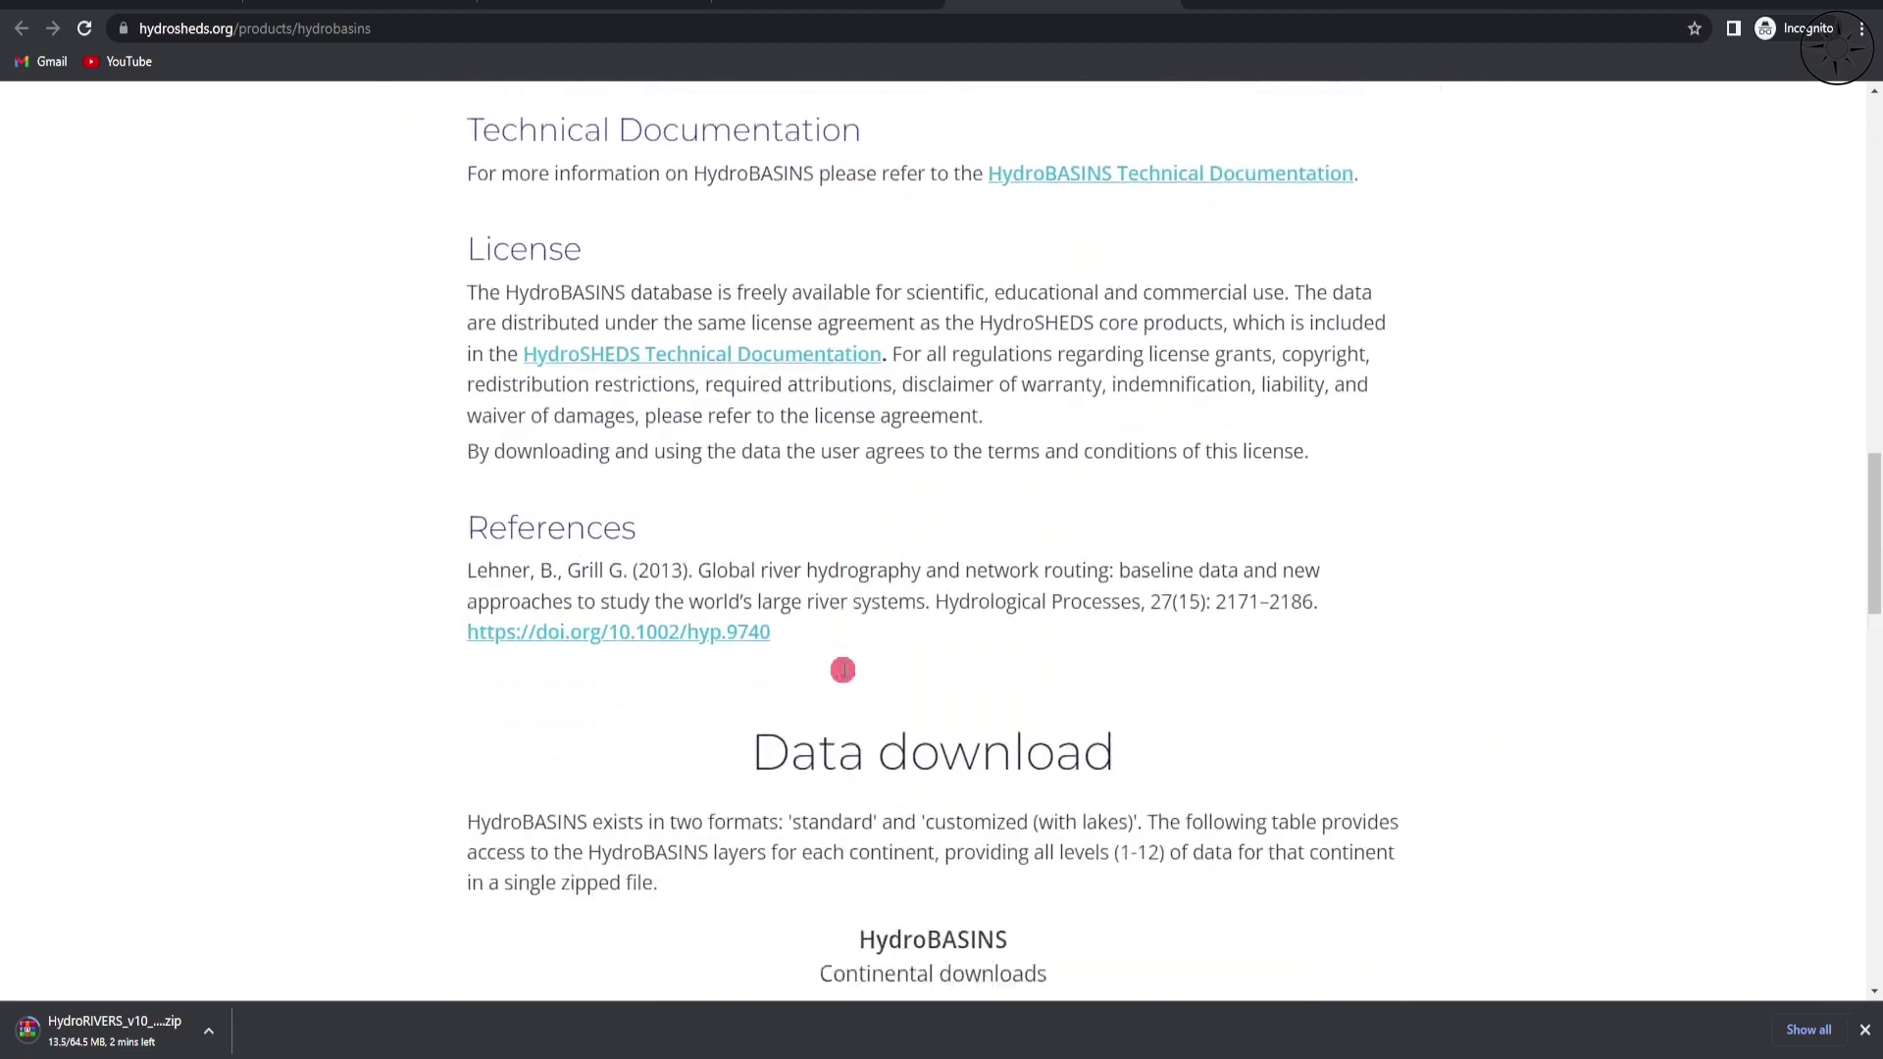
{"action": "scroll", "coordinate": [1022, 351], "scroll_direction": "down", "scroll_amount": 4}
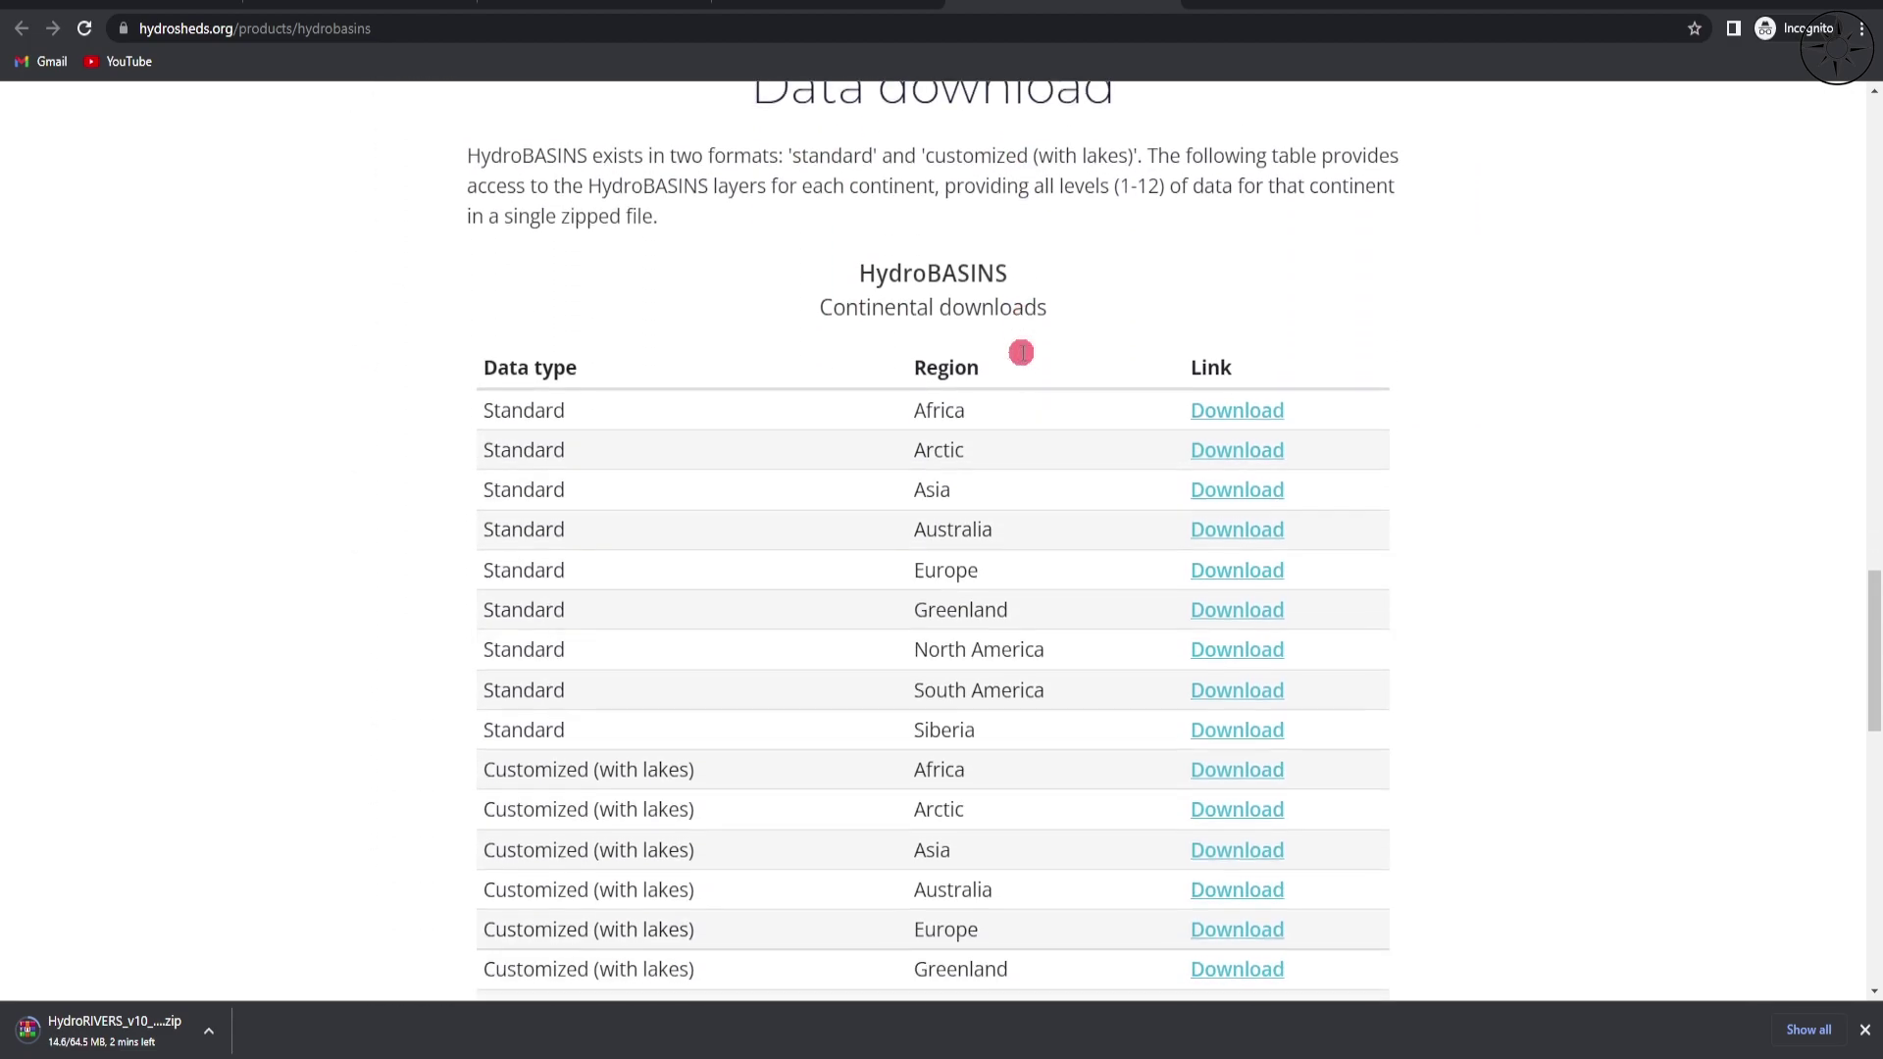
{"action": "scroll", "coordinate": [1022, 352], "scroll_direction": "down", "scroll_amount": 1}
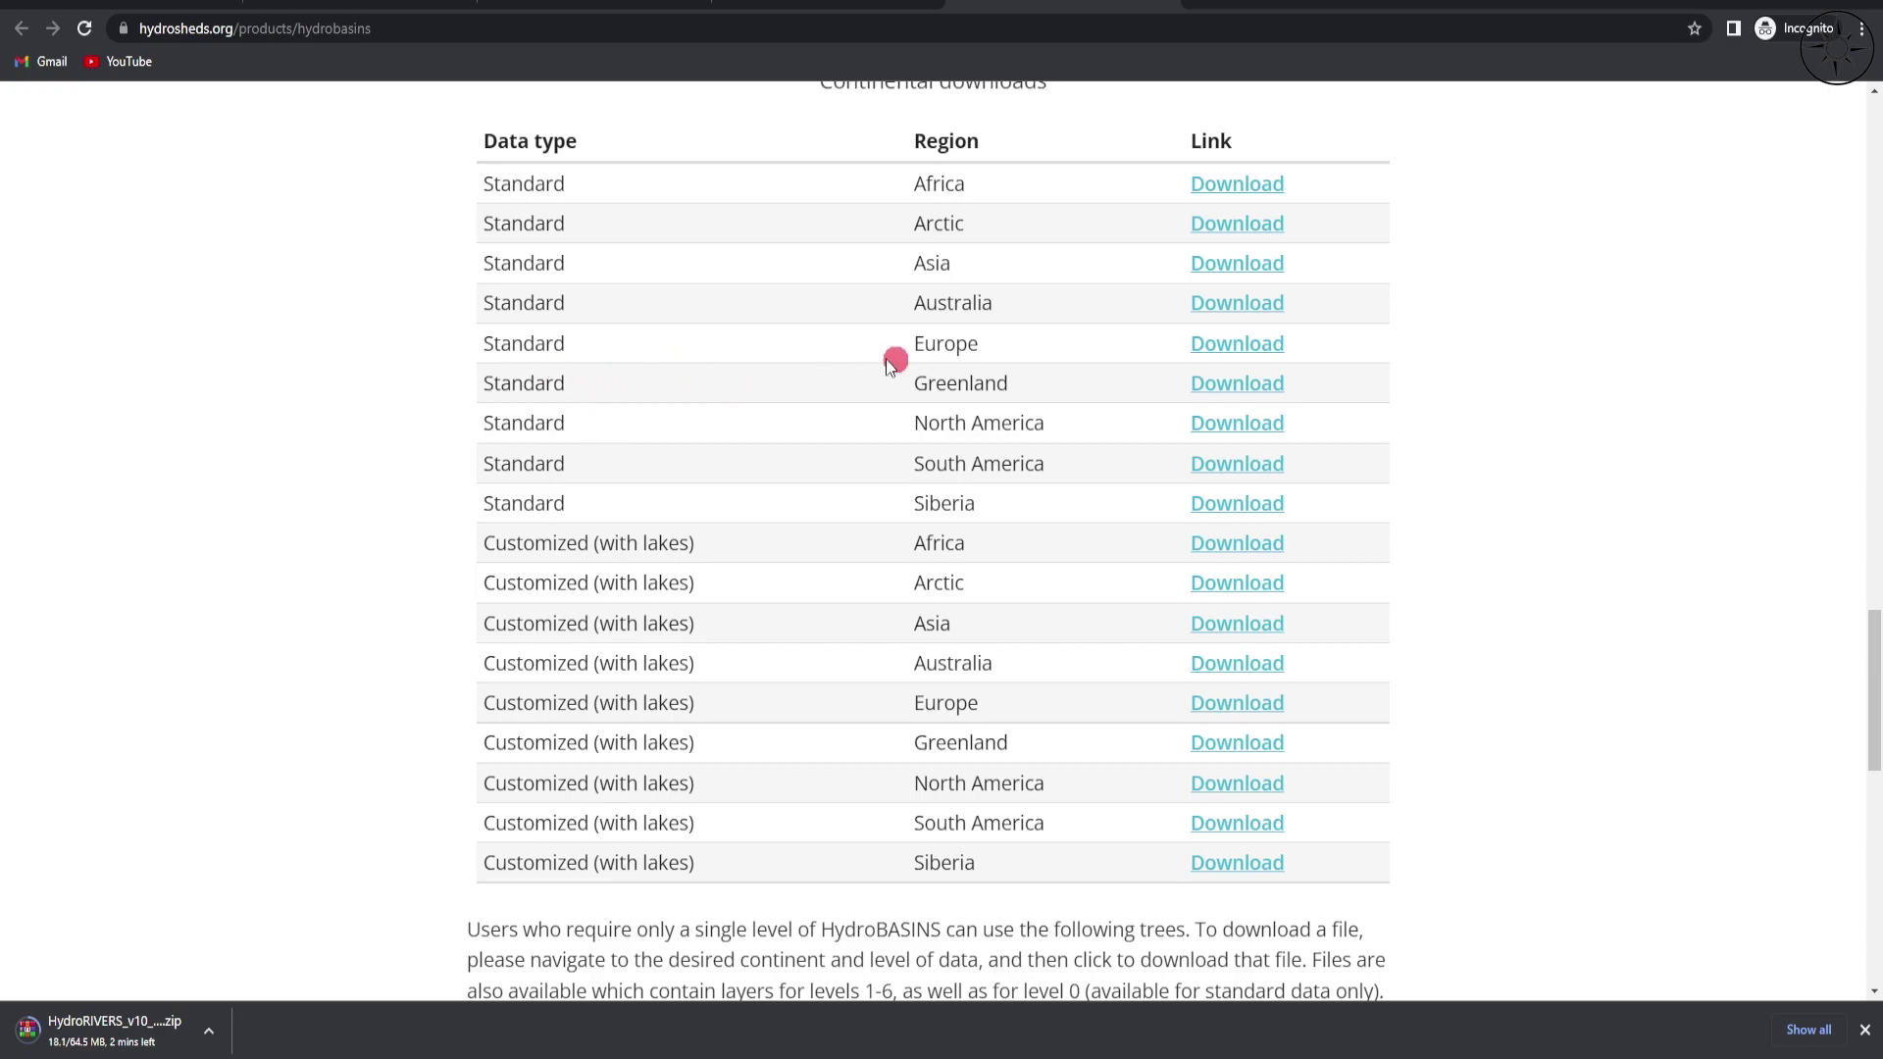
{"action": "left_click", "coordinate": [1257, 345]}
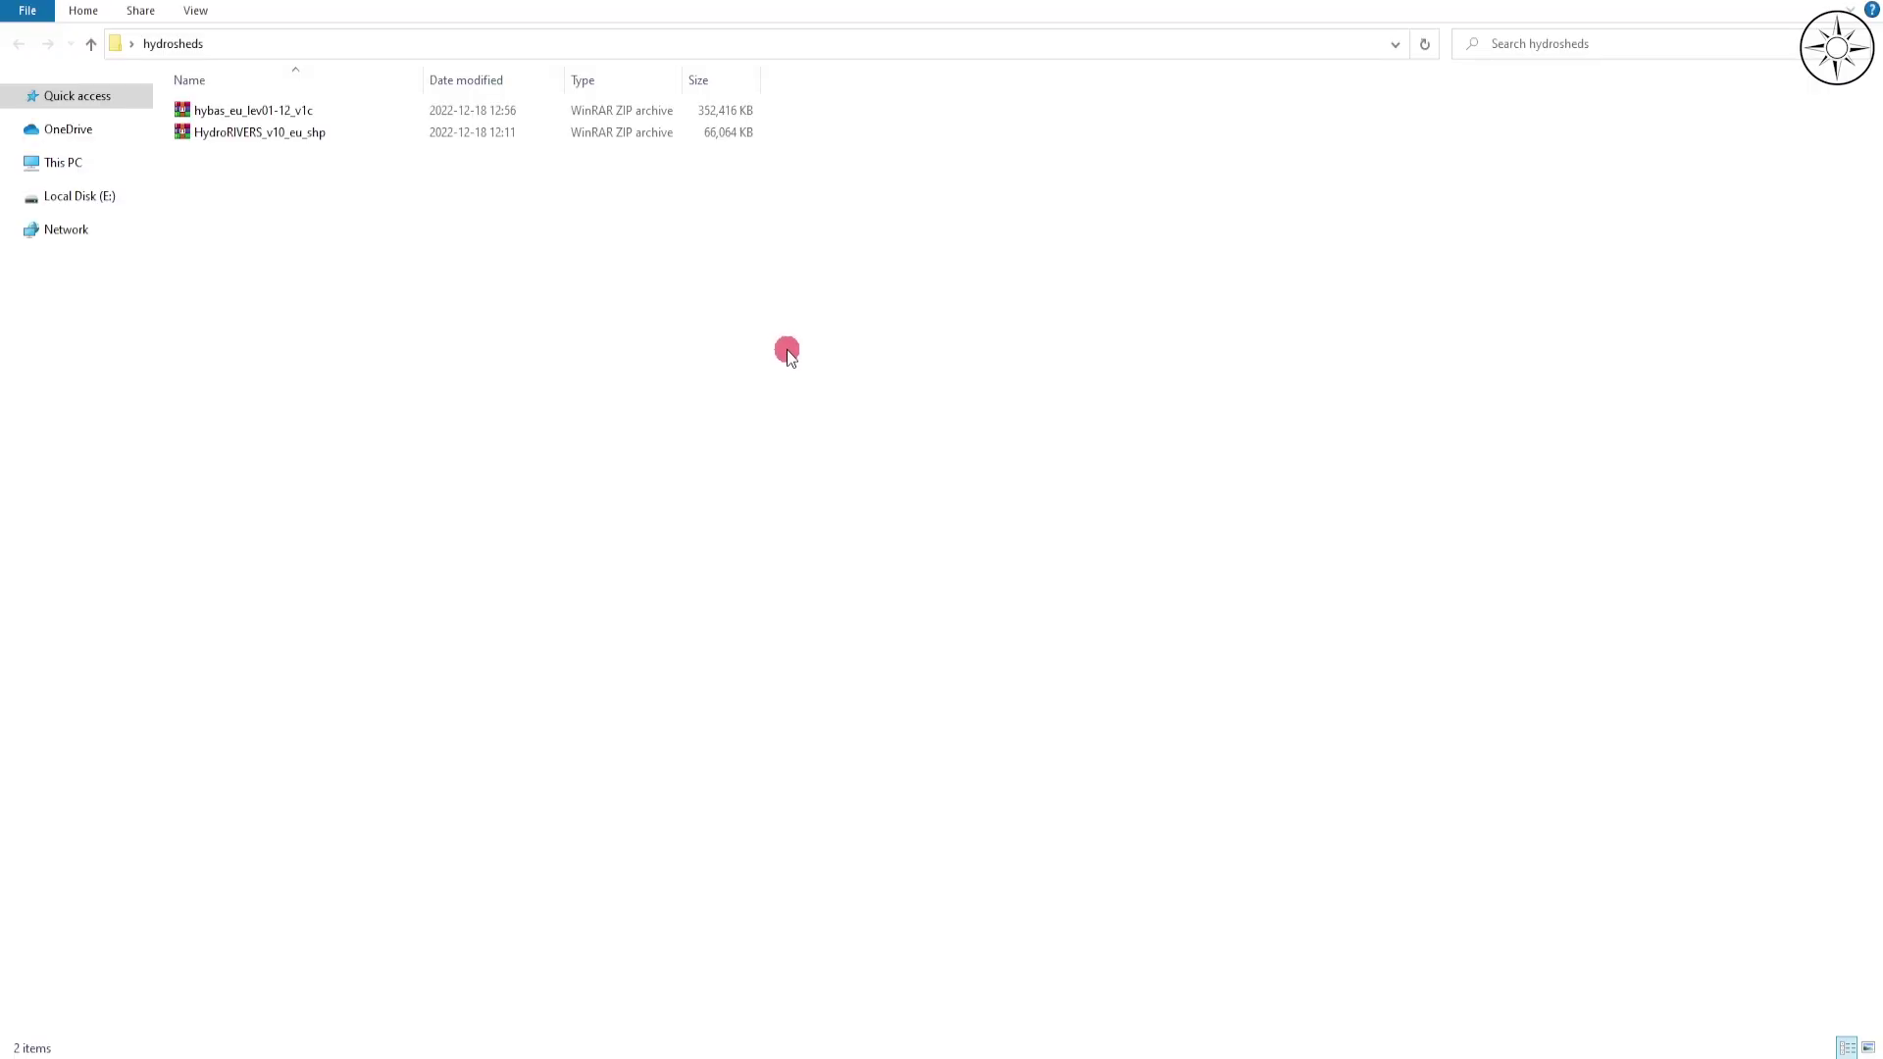
- Extract hybas_eu_lev01-12_v1c.zip directly into the hydrosheds folder
{"action": "left_click", "coordinate": [310, 114]}
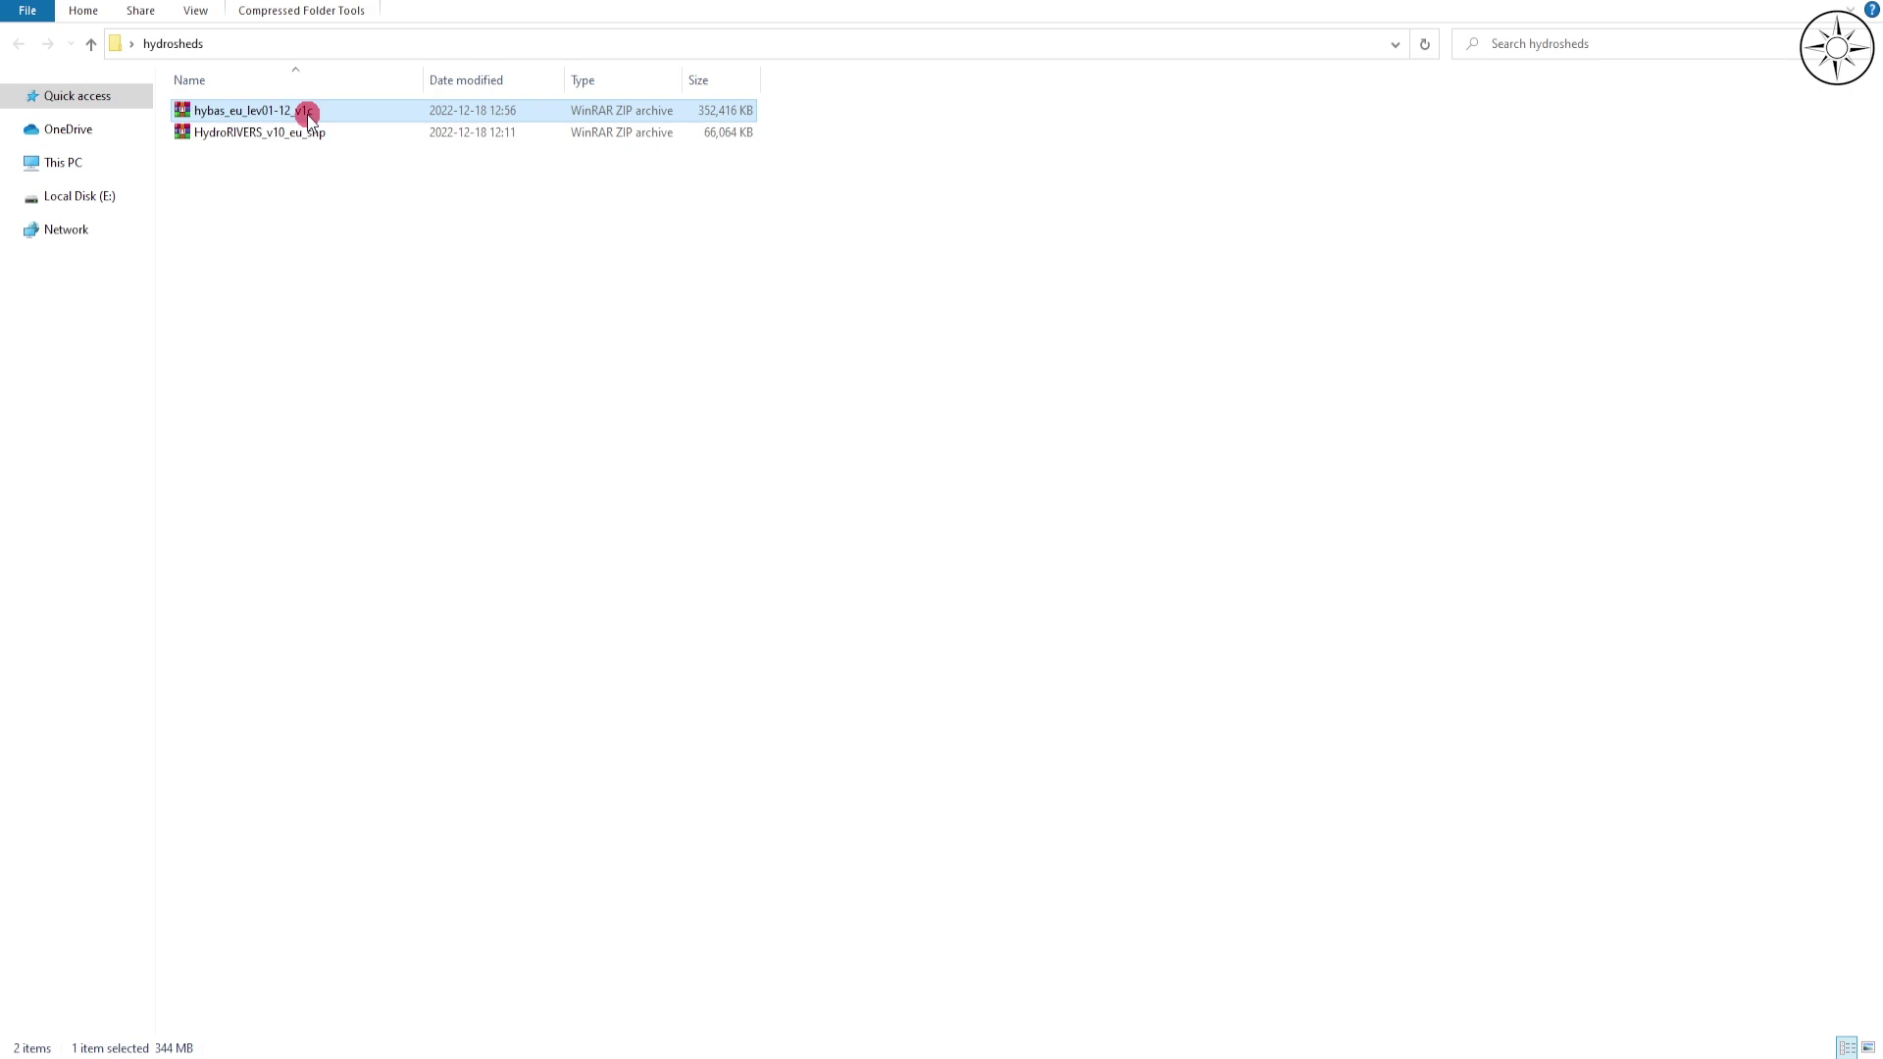
{"action": "right_click", "coordinate": [310, 115]}
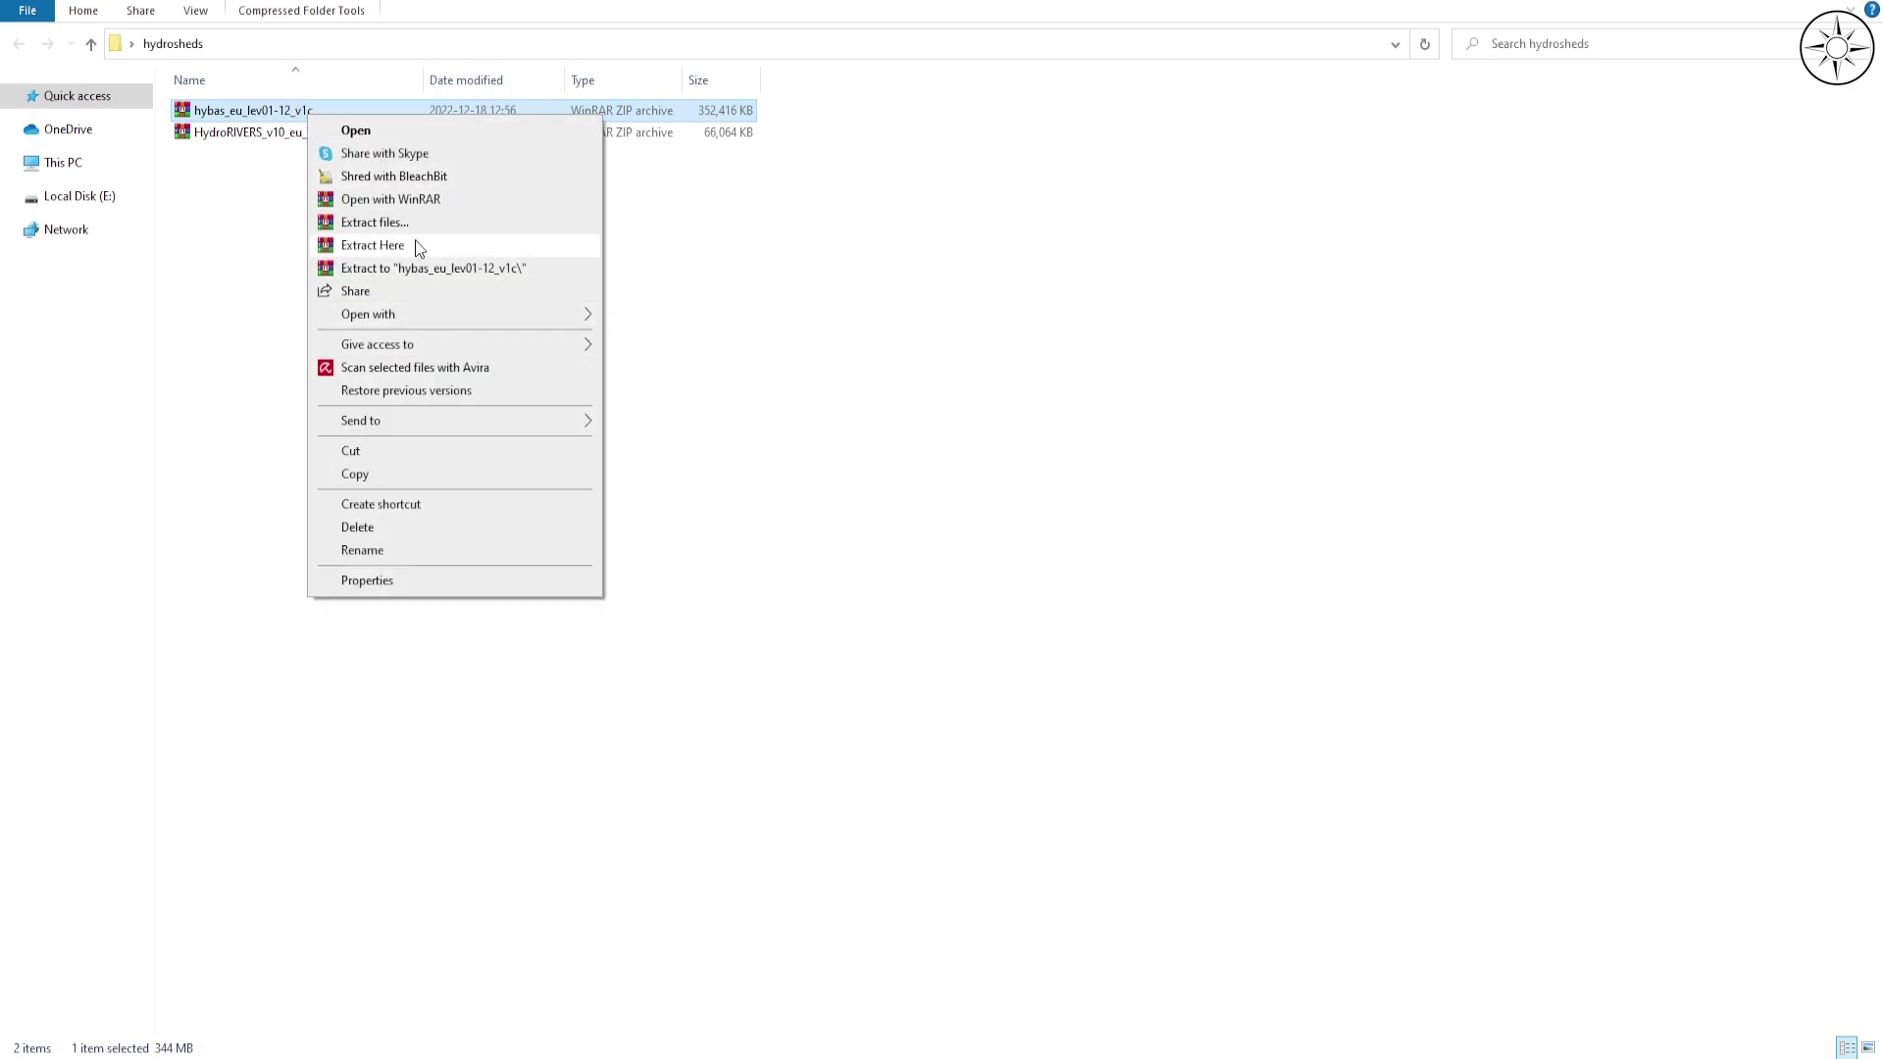
{"action": "left_click", "coordinate": [416, 245]}
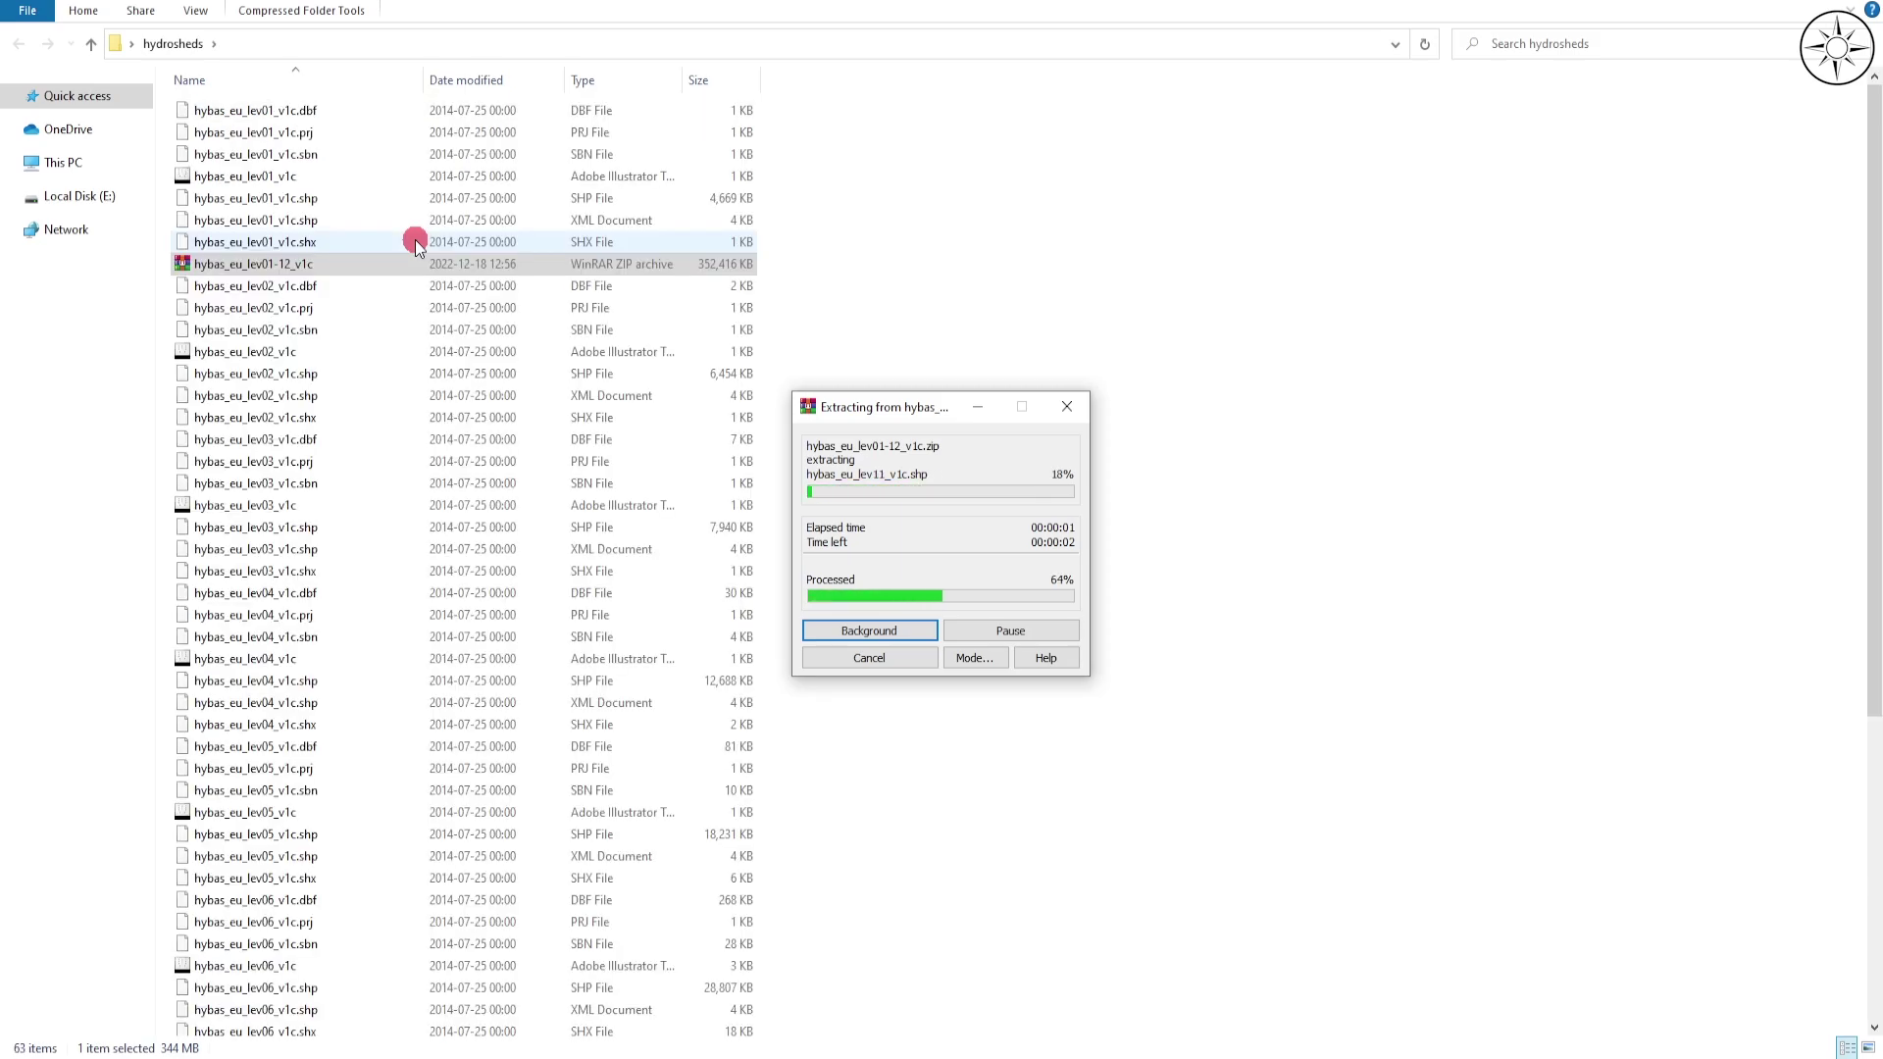
- Extract HydroRIVERS_v10_eu_shp.zip into its own HydroRIVERS_v10_eu_shp folder
{"action": "left_click", "coordinate": [389, 1030]}
{"action": "right_click", "coordinate": [389, 1030]}
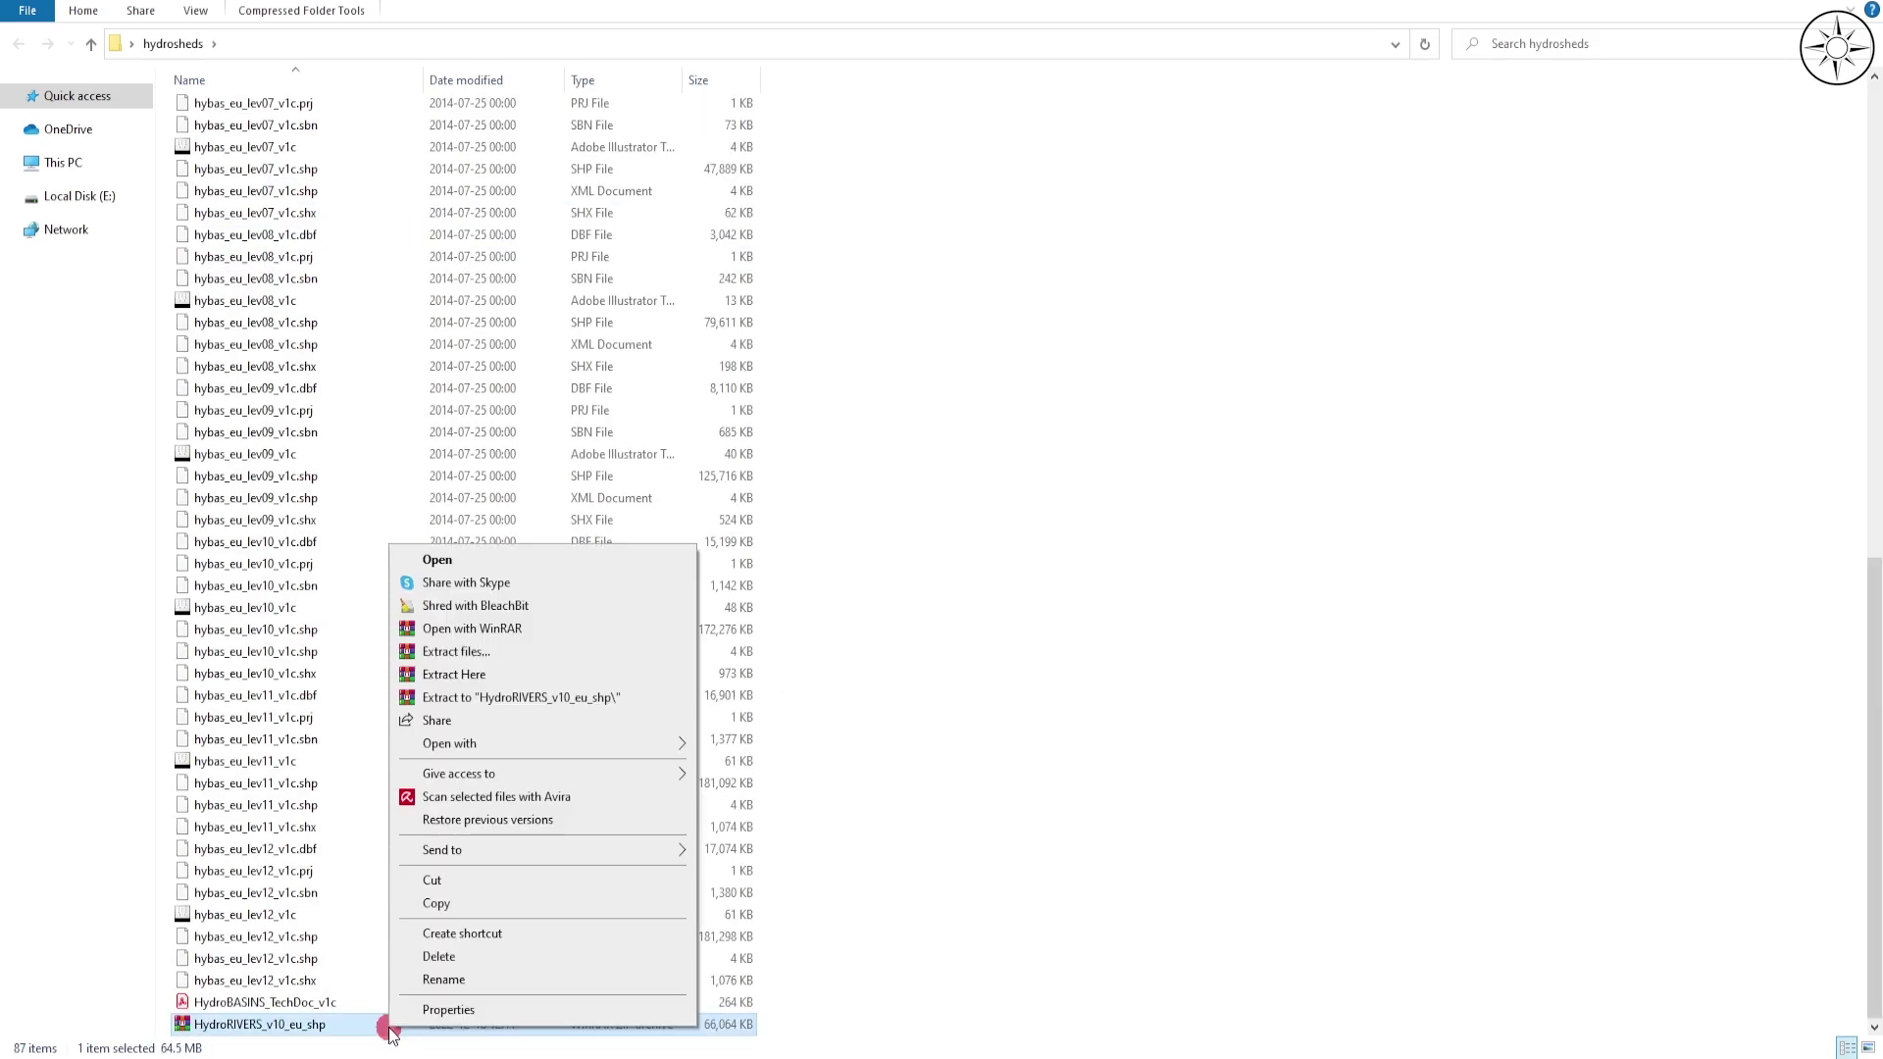
{"action": "left_click", "coordinate": [557, 700]}
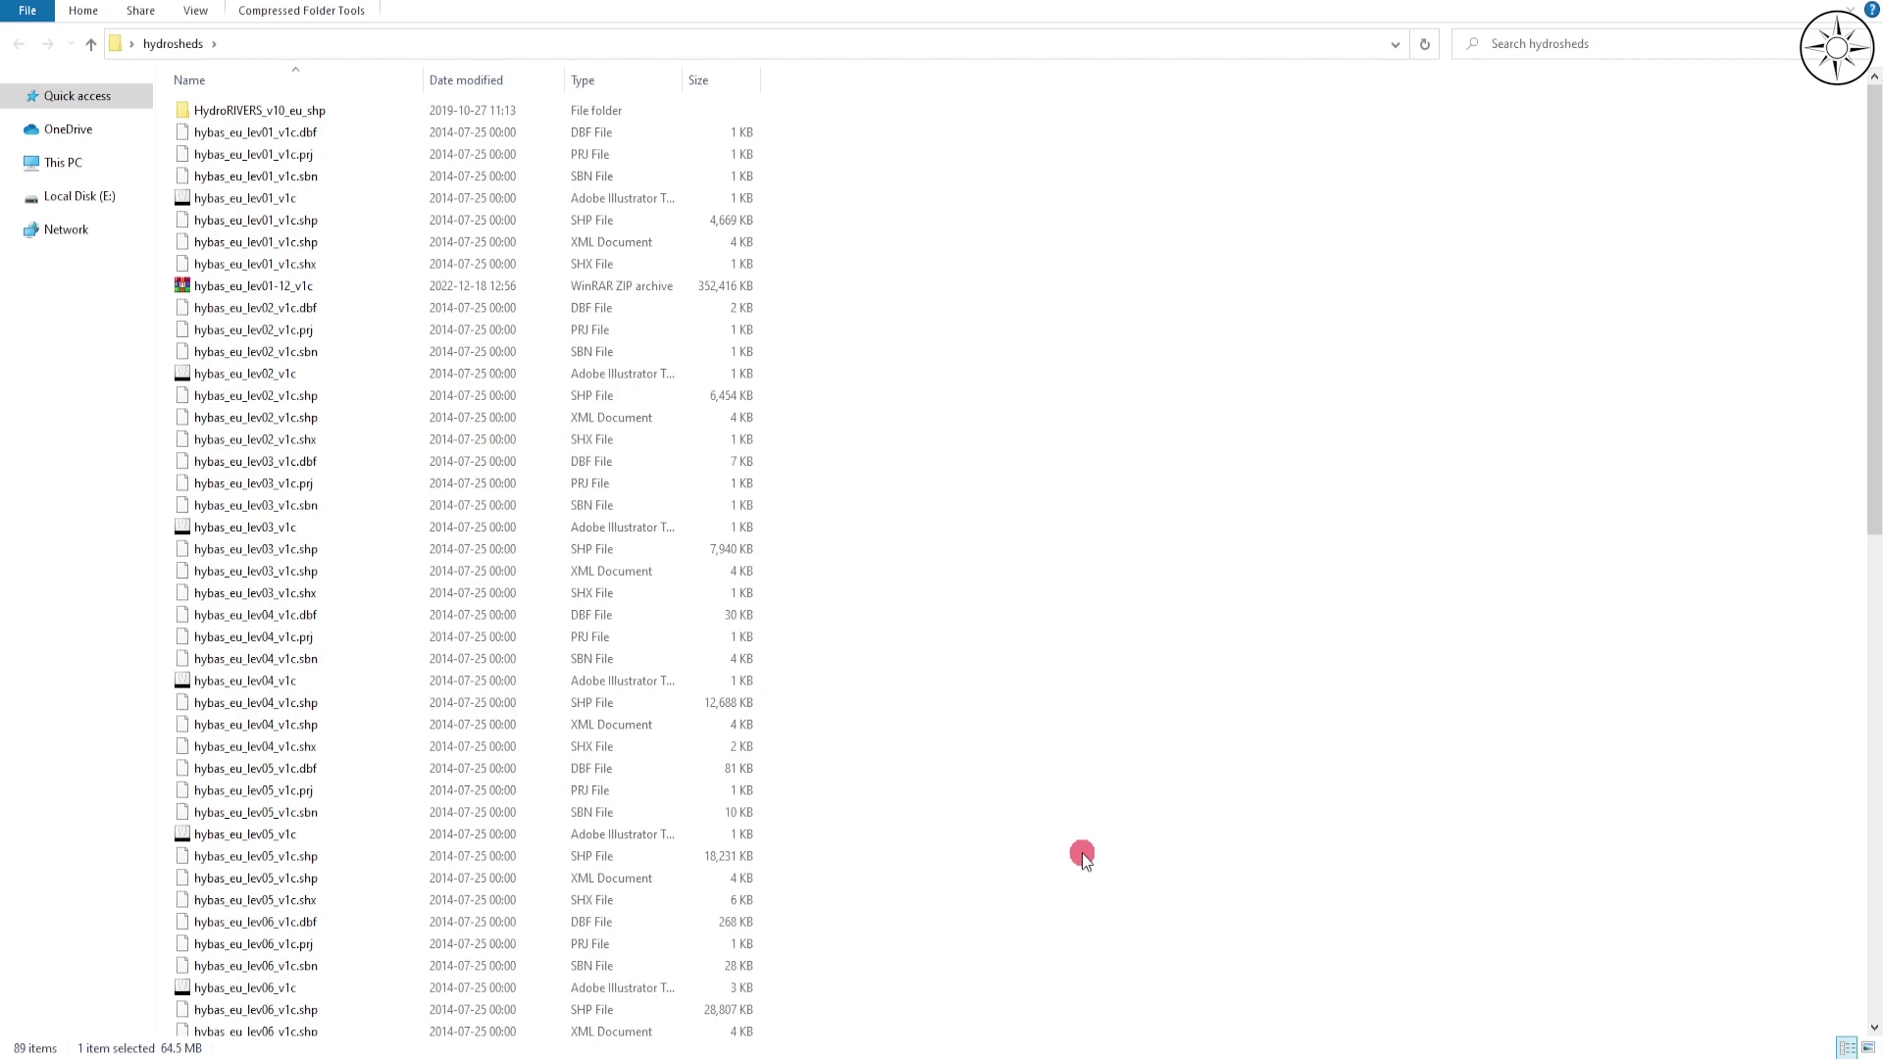
{"action": "key", "text": "alt+Tab"}
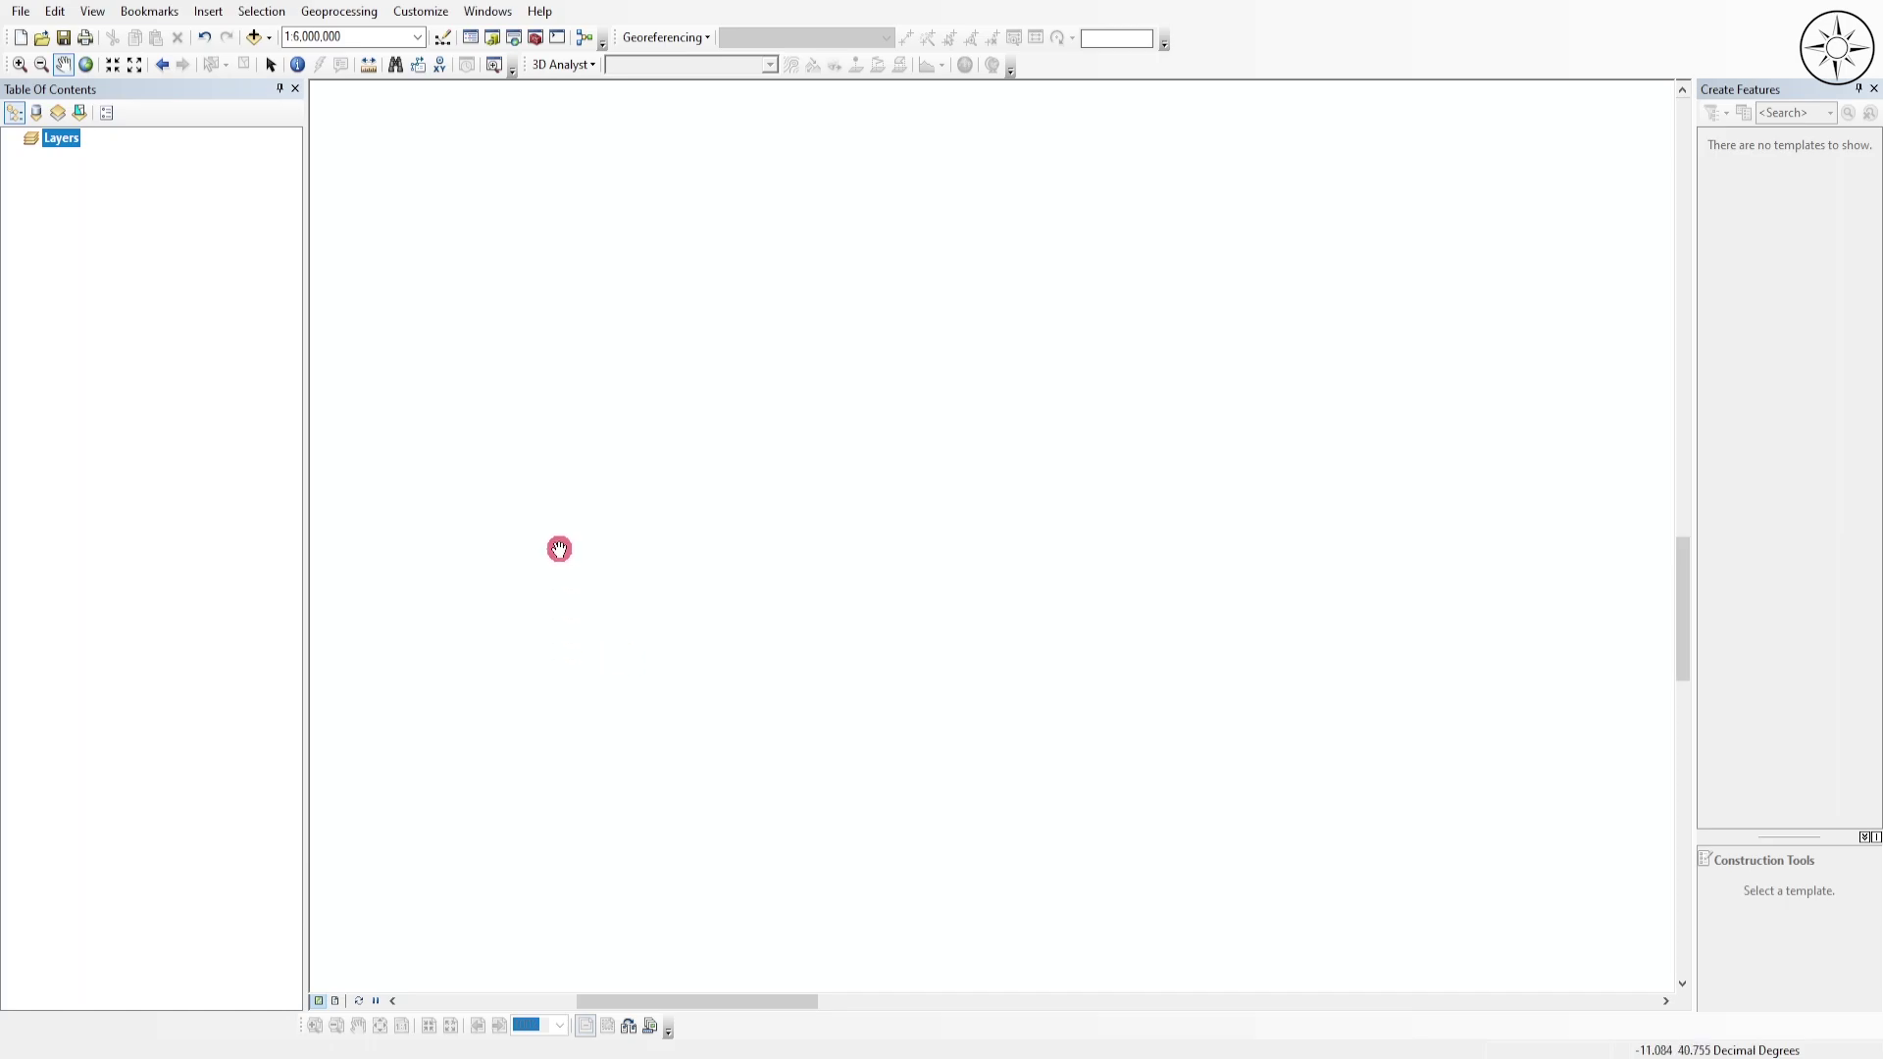
- Add the twelve hybas_eu_lev01 through lev12 basin shapefiles to the map
{"action": "left_click", "coordinate": [253, 37]}
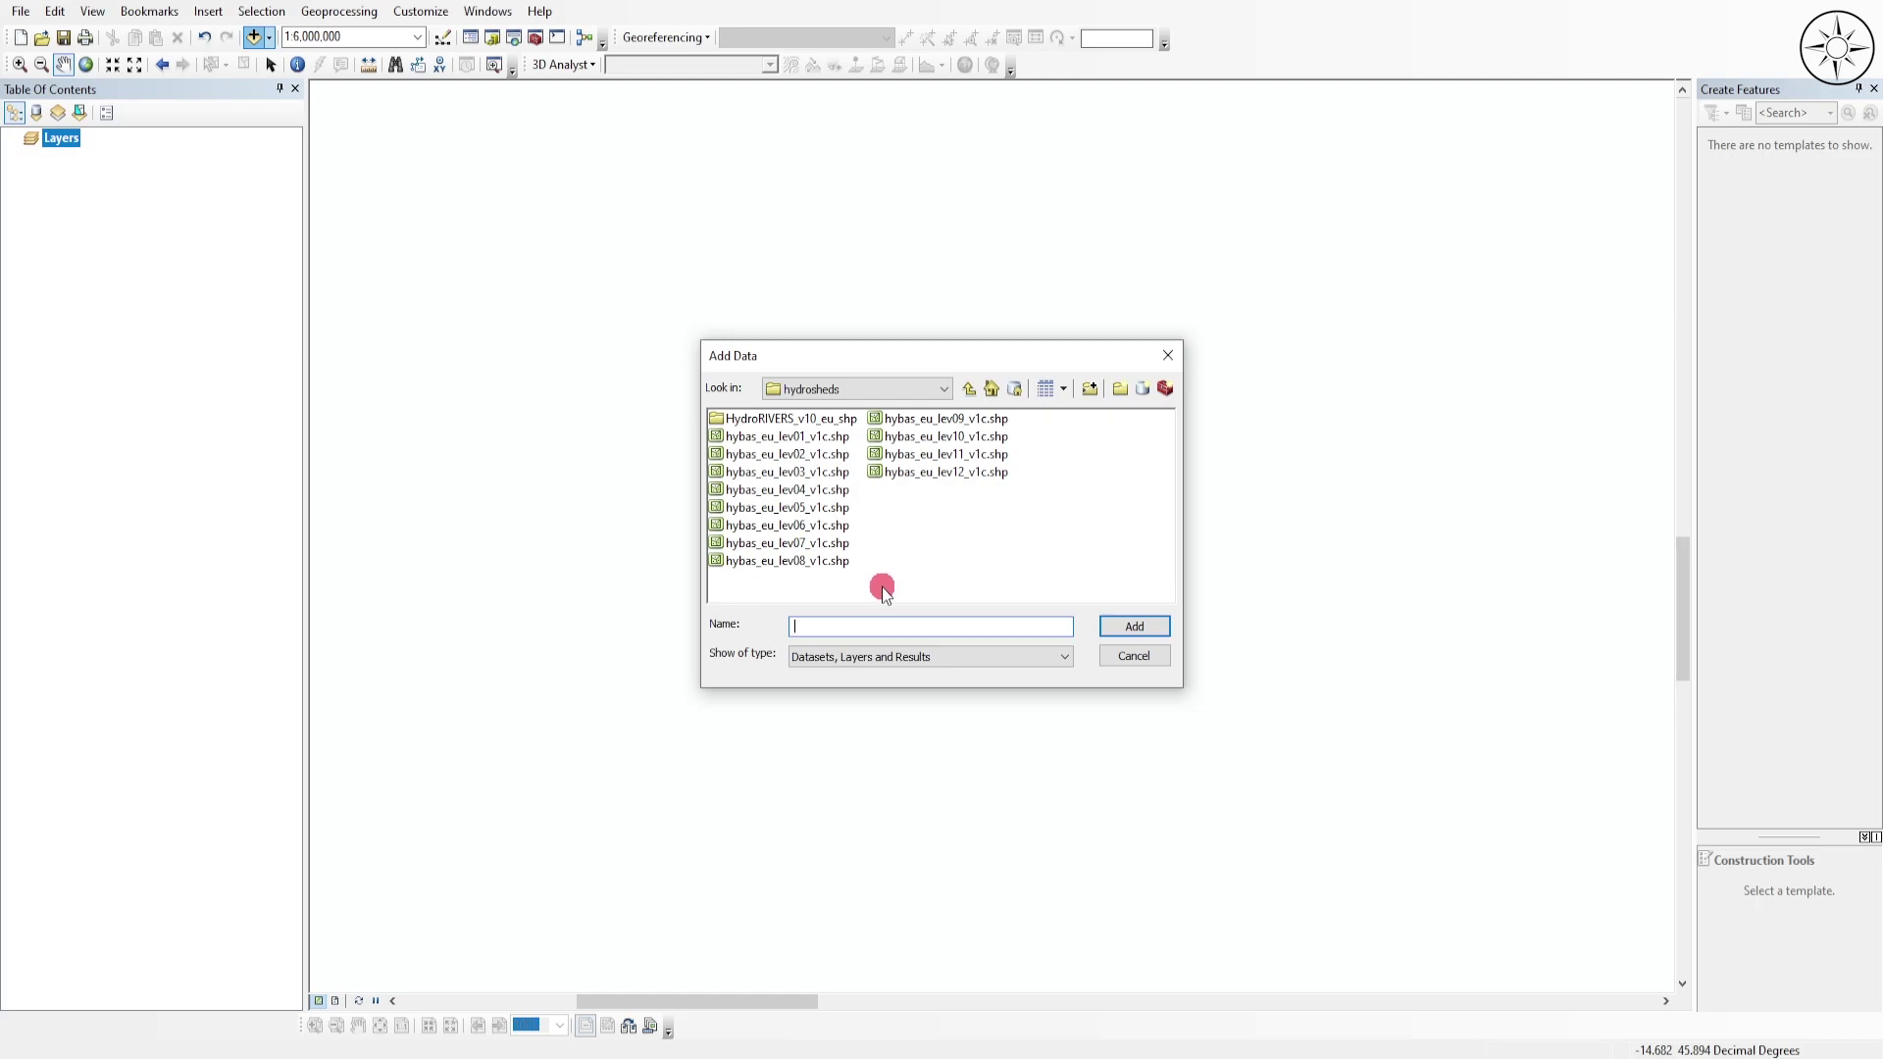
{"action": "left_click_drag", "start_coordinate": [881, 592], "coordinate": [761, 425]}
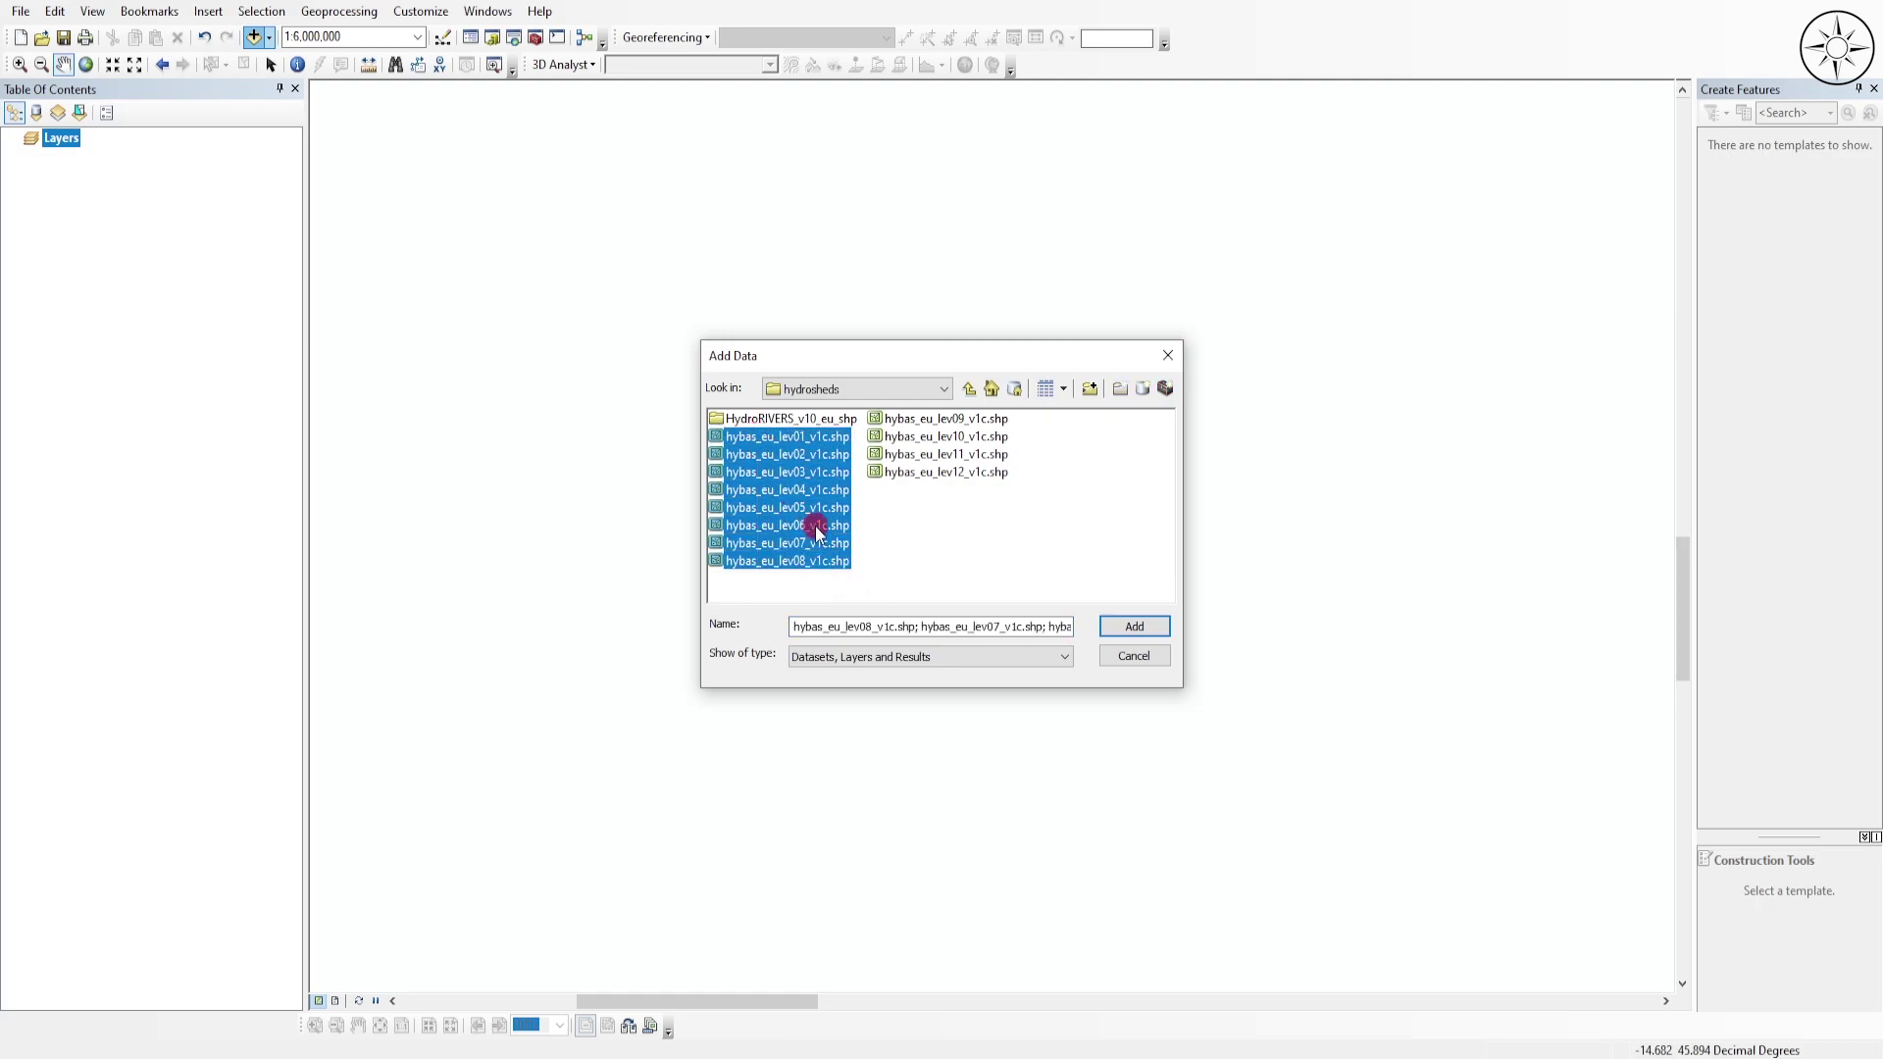
{"action": "left_click_drag", "start_coordinate": [1052, 594], "coordinate": [946, 451]}
{"action": "left_click", "coordinate": [1143, 629]}
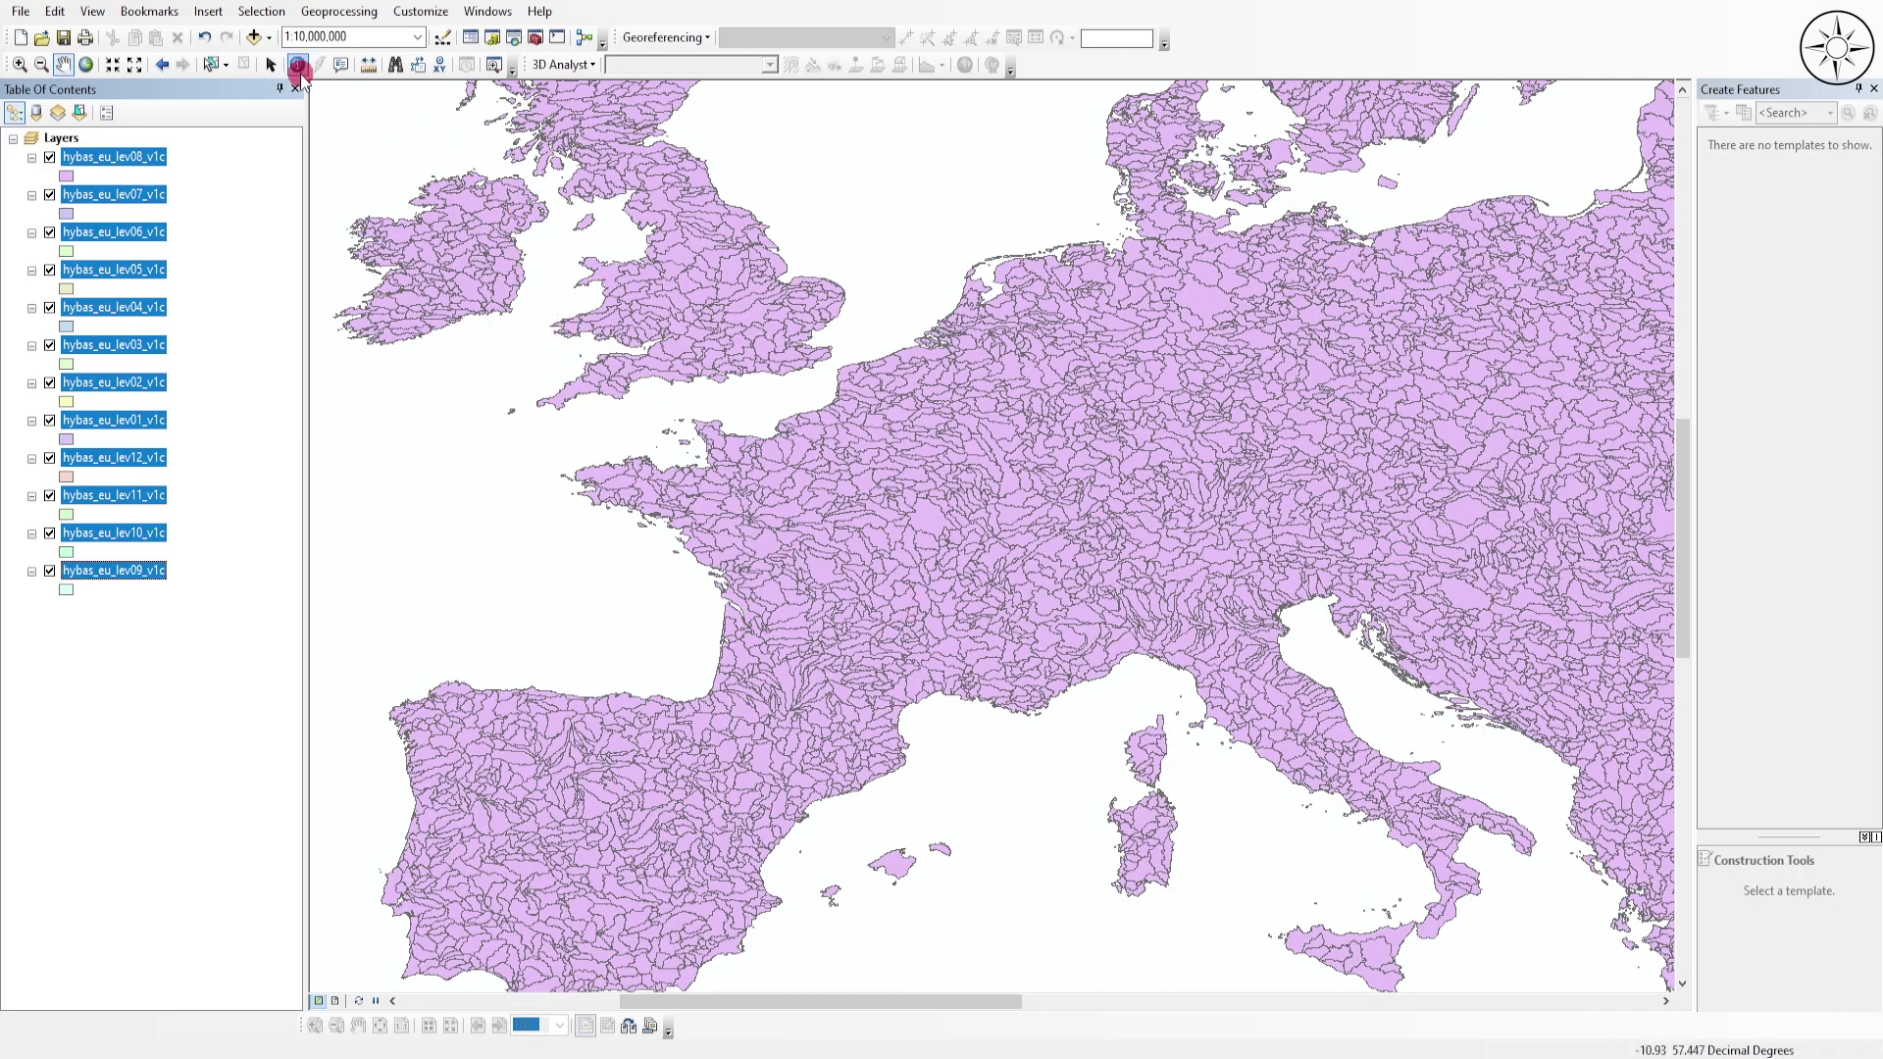
- Add HydroRIVERS_v10_eu.shp from the HydroRIVERS_v10_eu_shp folder to the map
{"action": "left_click", "coordinate": [253, 37]}
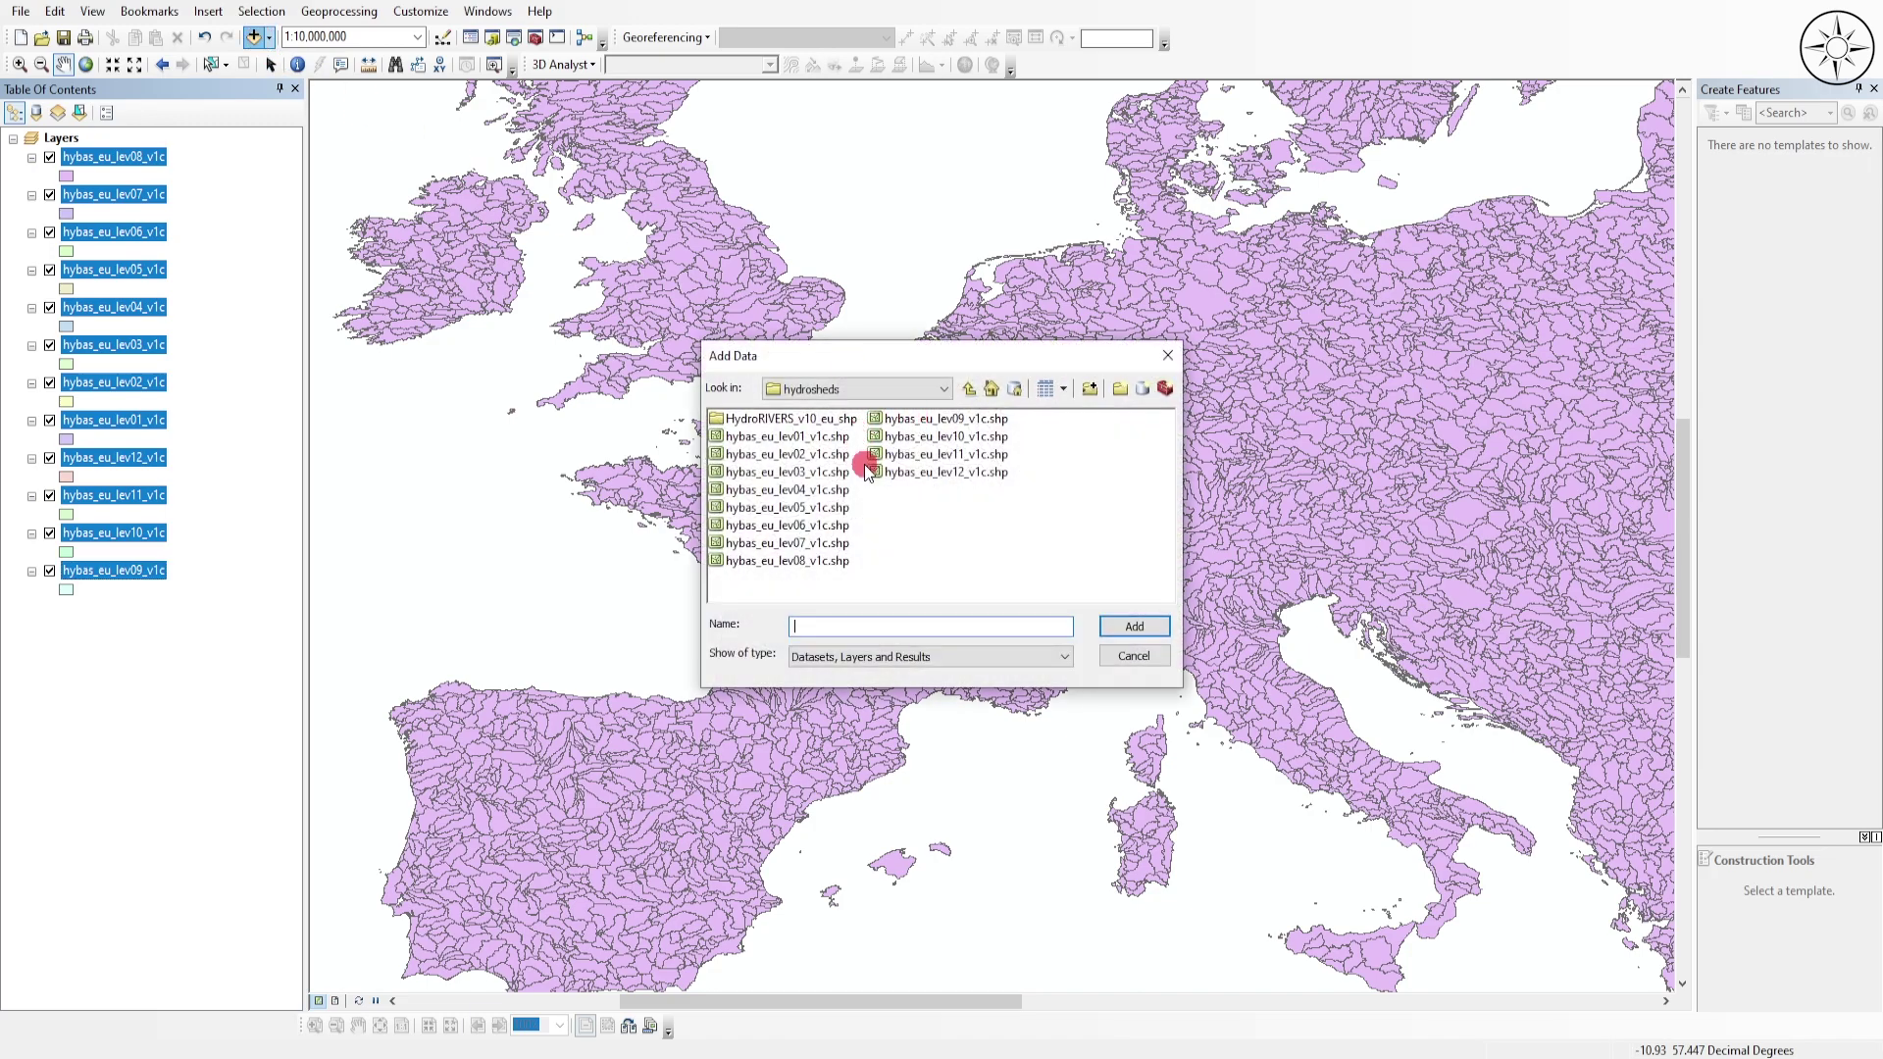
{"action": "double_click", "coordinate": [829, 420]}
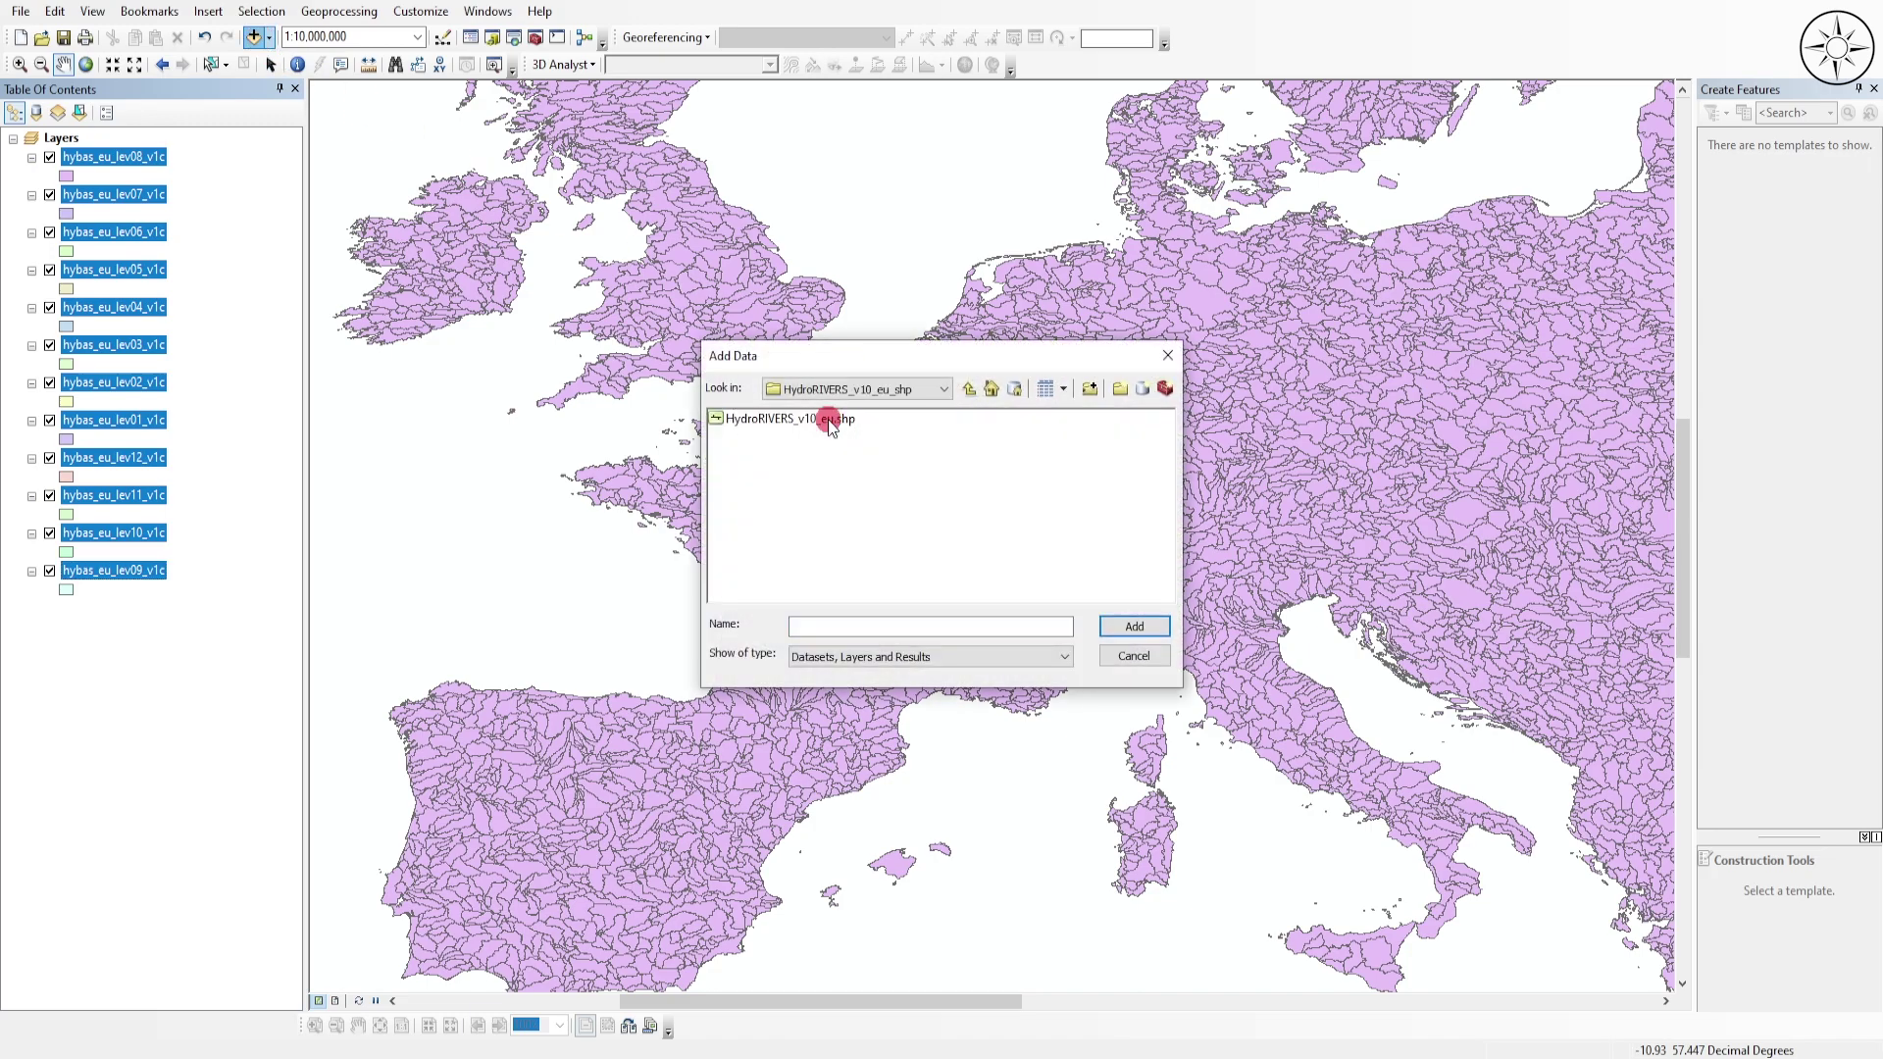
{"action": "left_click", "coordinate": [806, 431]}
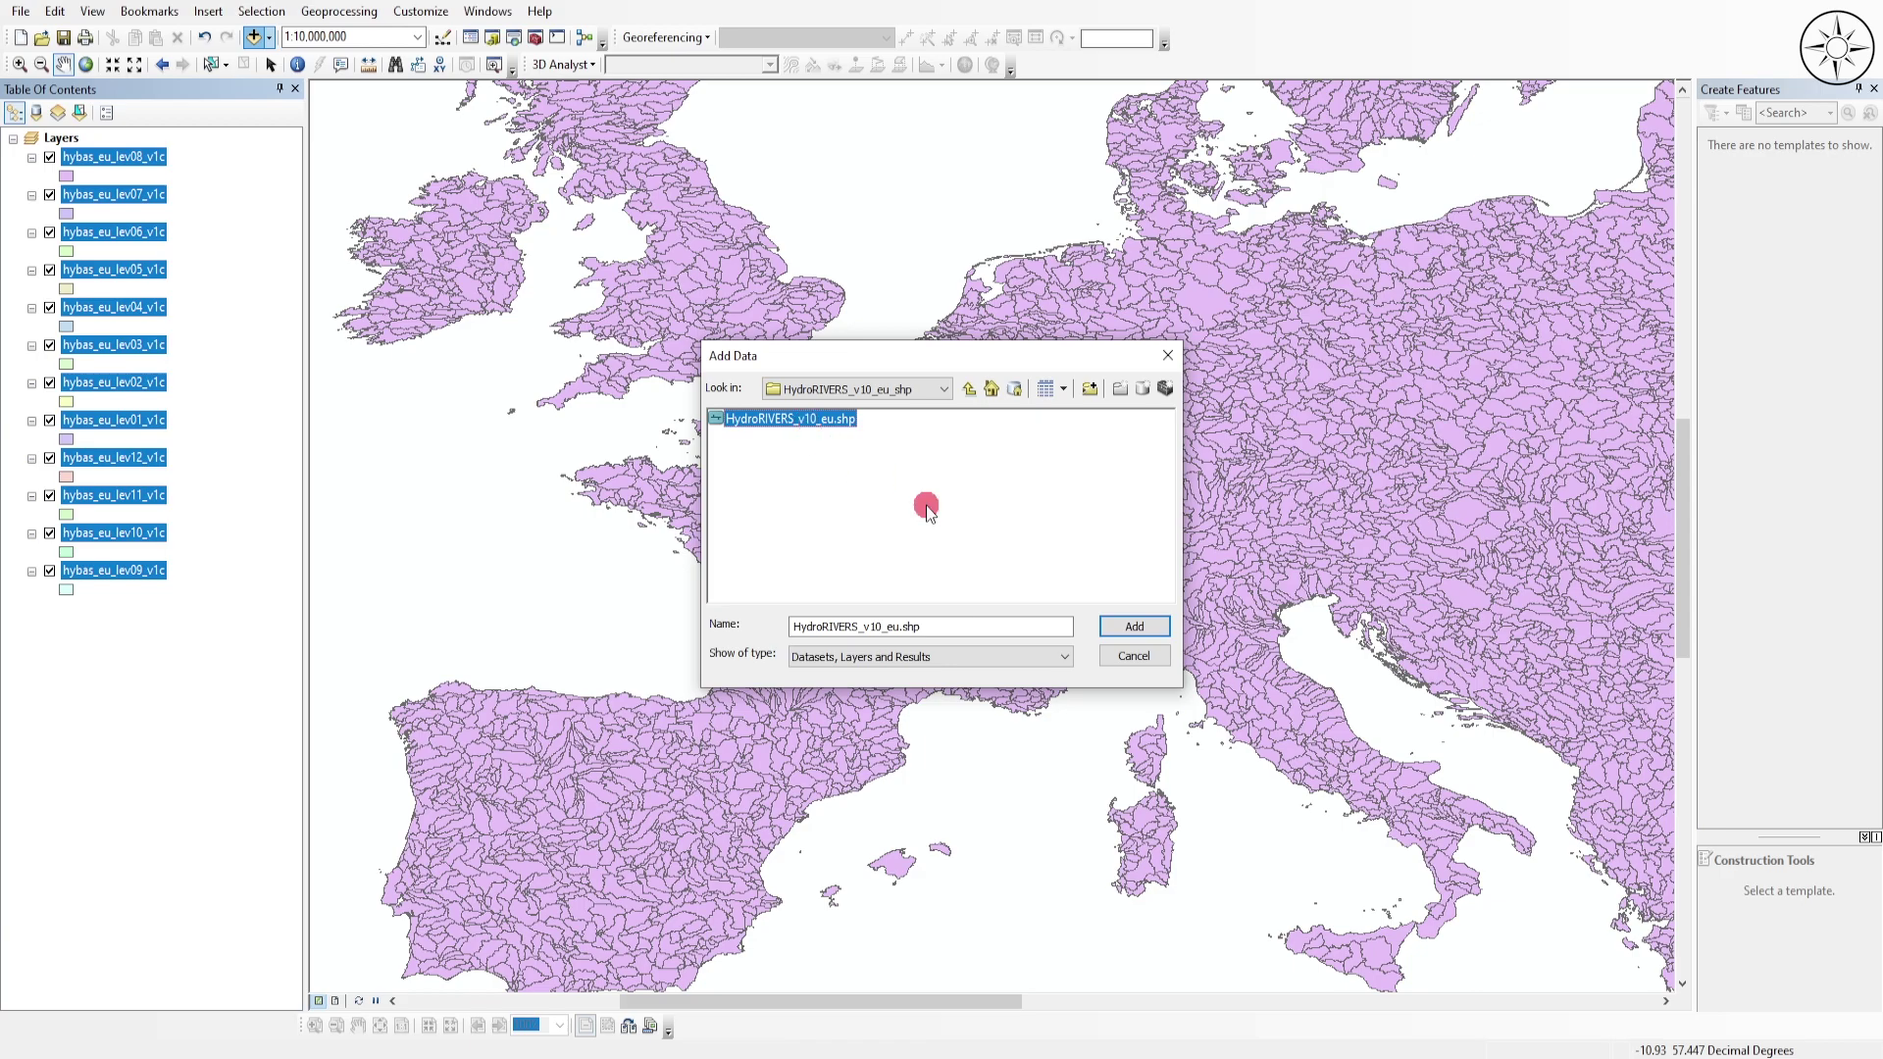
{"action": "left_click", "coordinate": [1138, 624]}
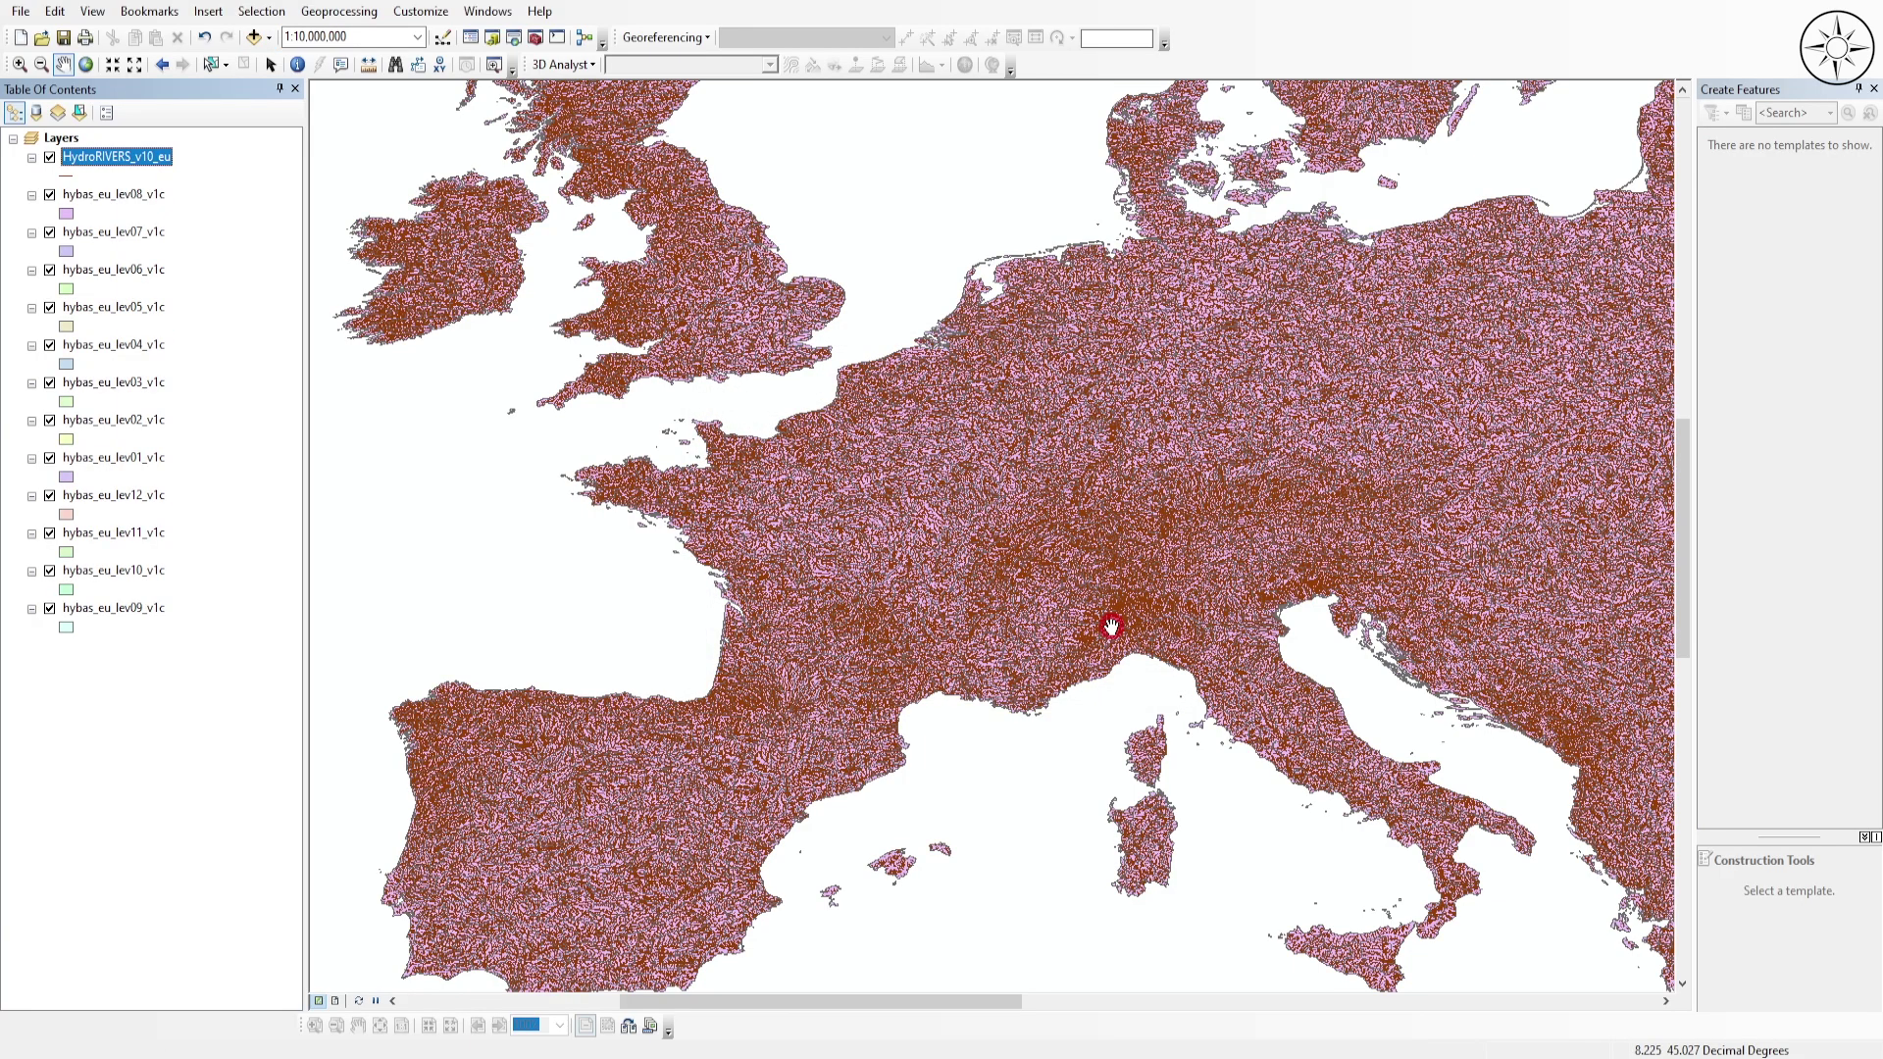
- Change the HydroRIVERS_v10_eu line symbol colour to blue
{"action": "left_click", "coordinate": [67, 174]}
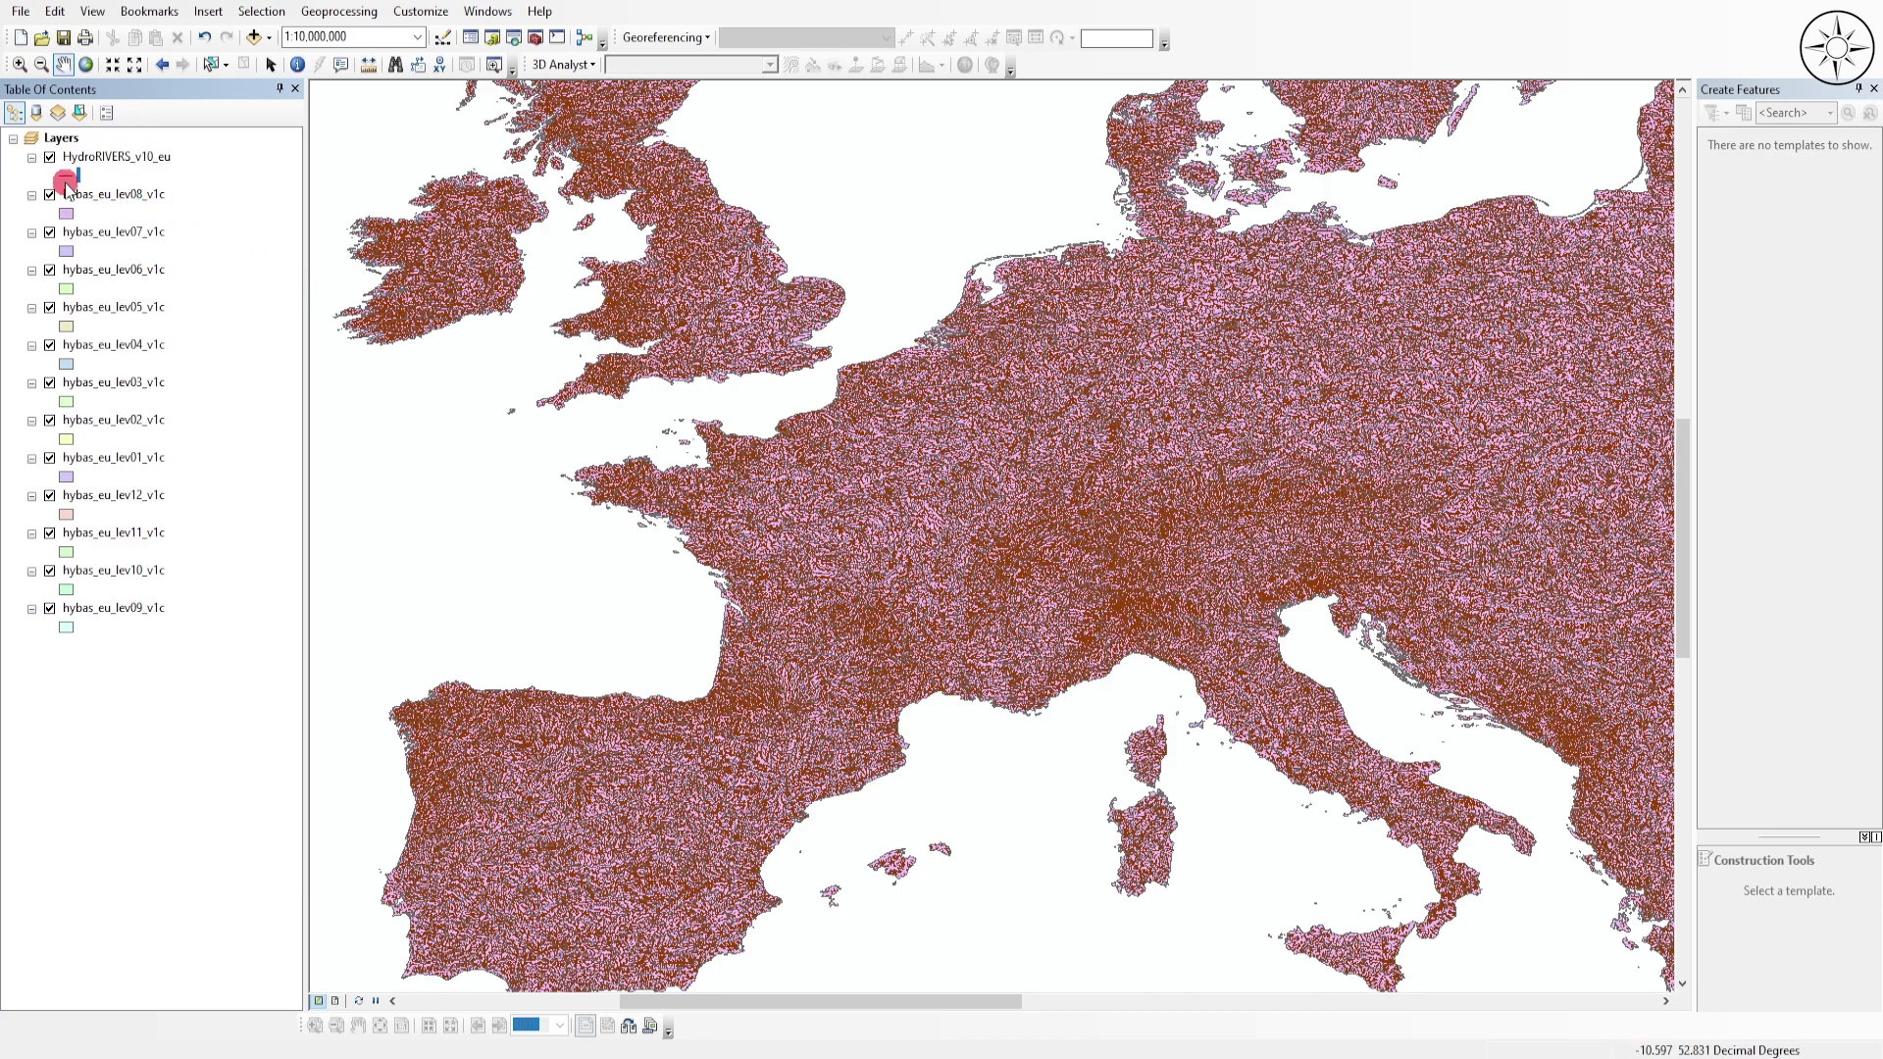
{"action": "left_click", "coordinate": [628, 353]}
{"action": "left_click", "coordinate": [782, 454]}
{"action": "left_click", "coordinate": [568, 654]}
- Hide the river network and every hybas basin level except lev09
{"action": "left_click", "coordinate": [50, 157]}
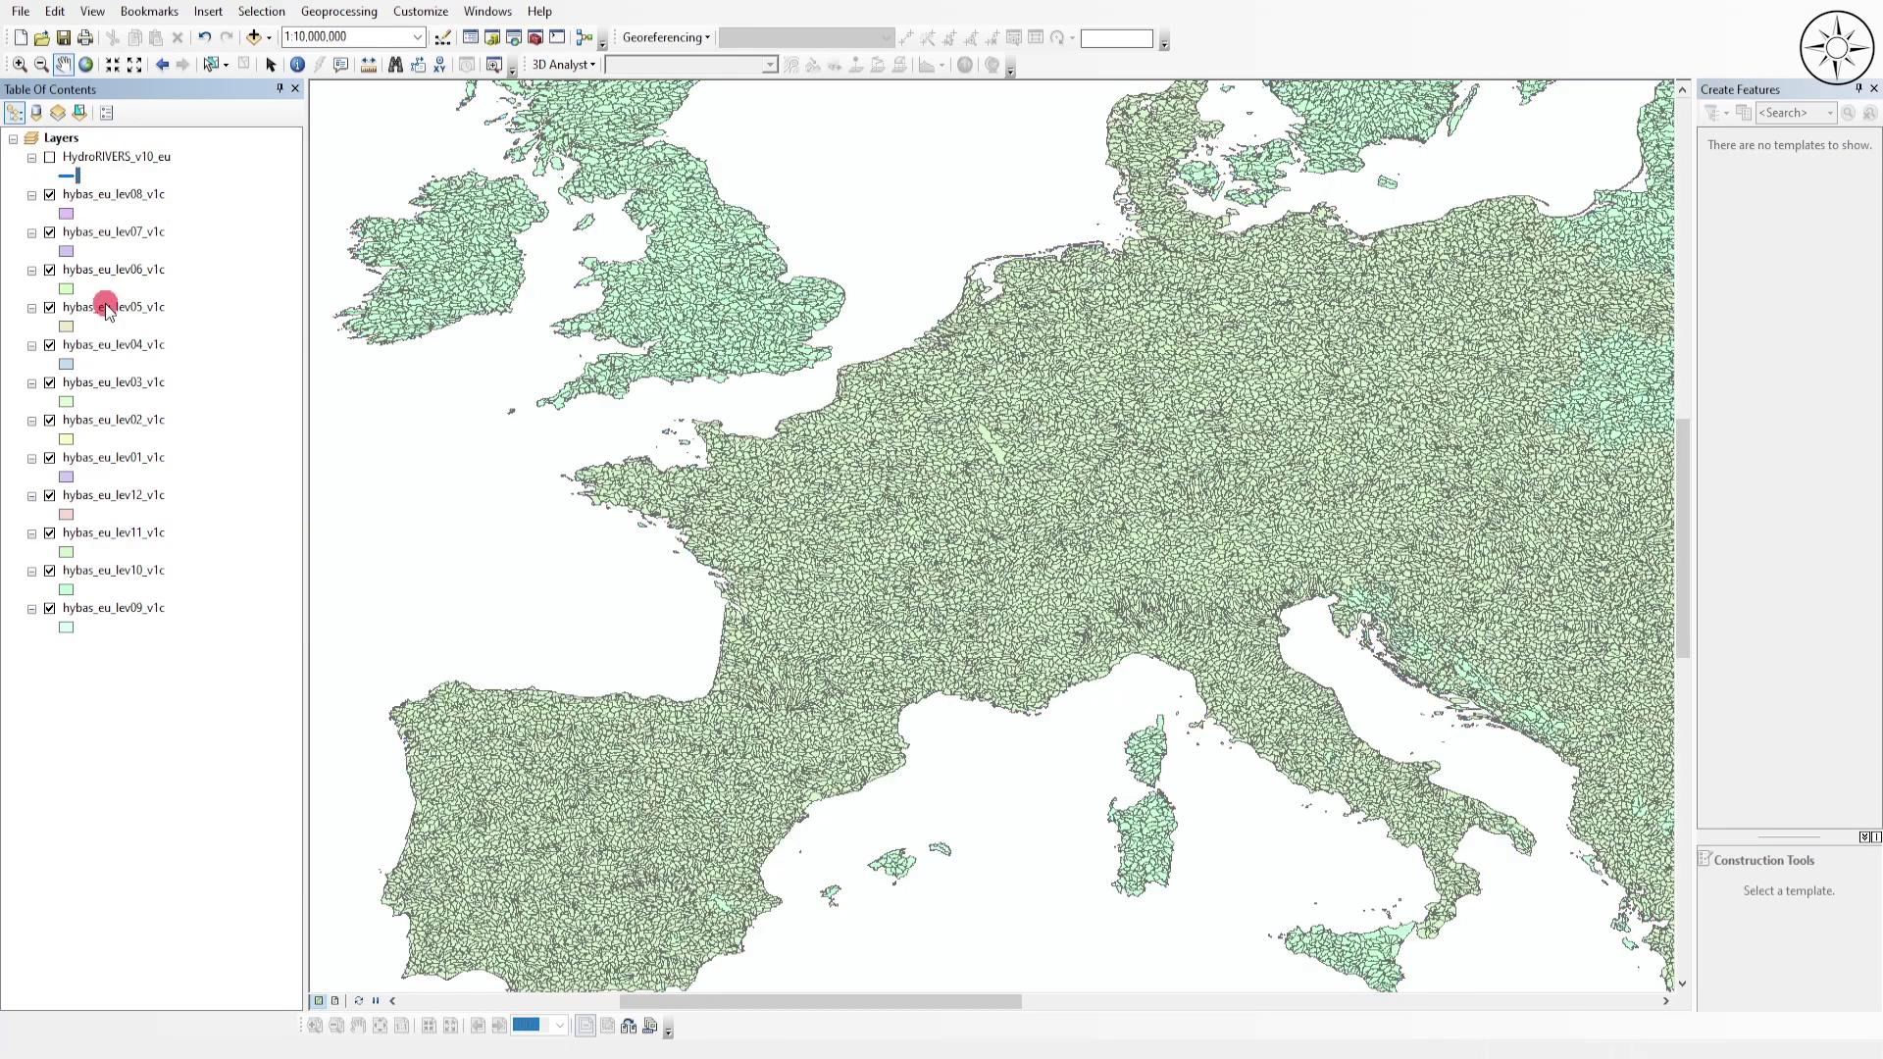
{"action": "scroll", "coordinate": [794, 594], "scroll_direction": "up", "scroll_amount": 2}
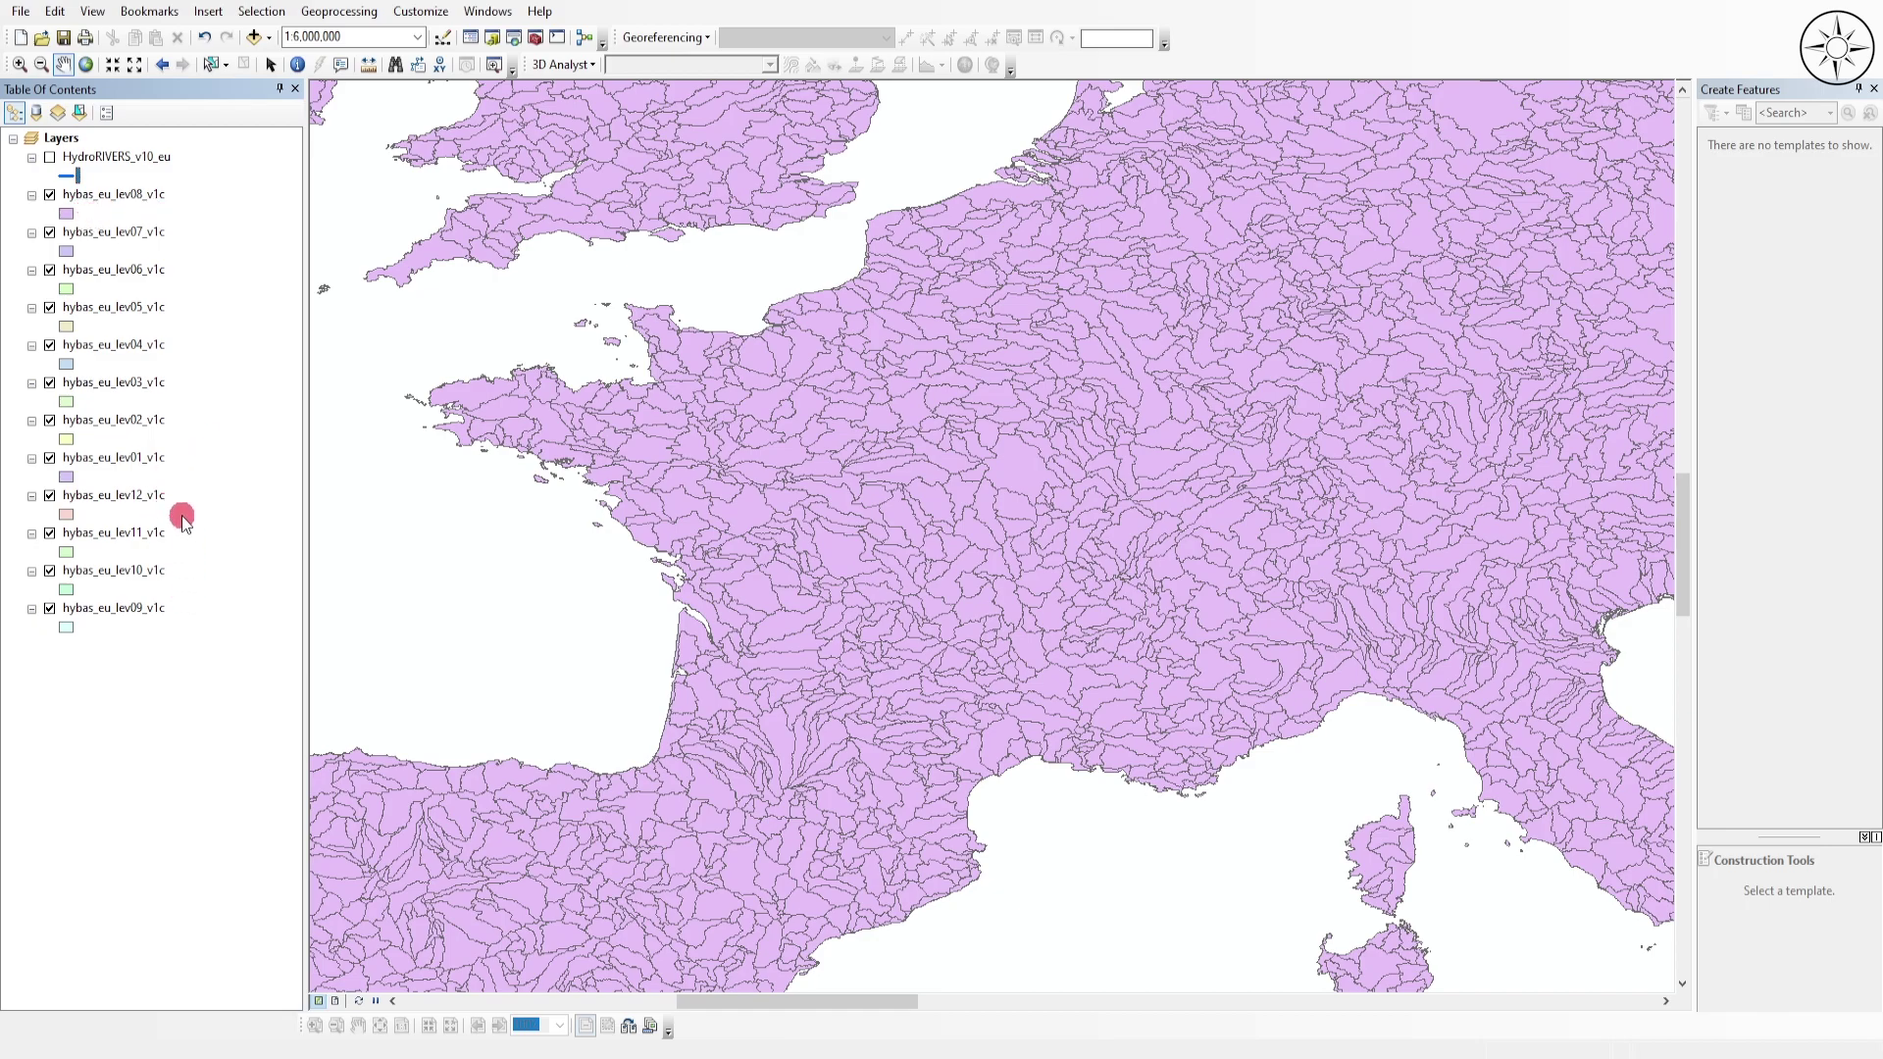
{"action": "left_click", "coordinate": [50, 194]}
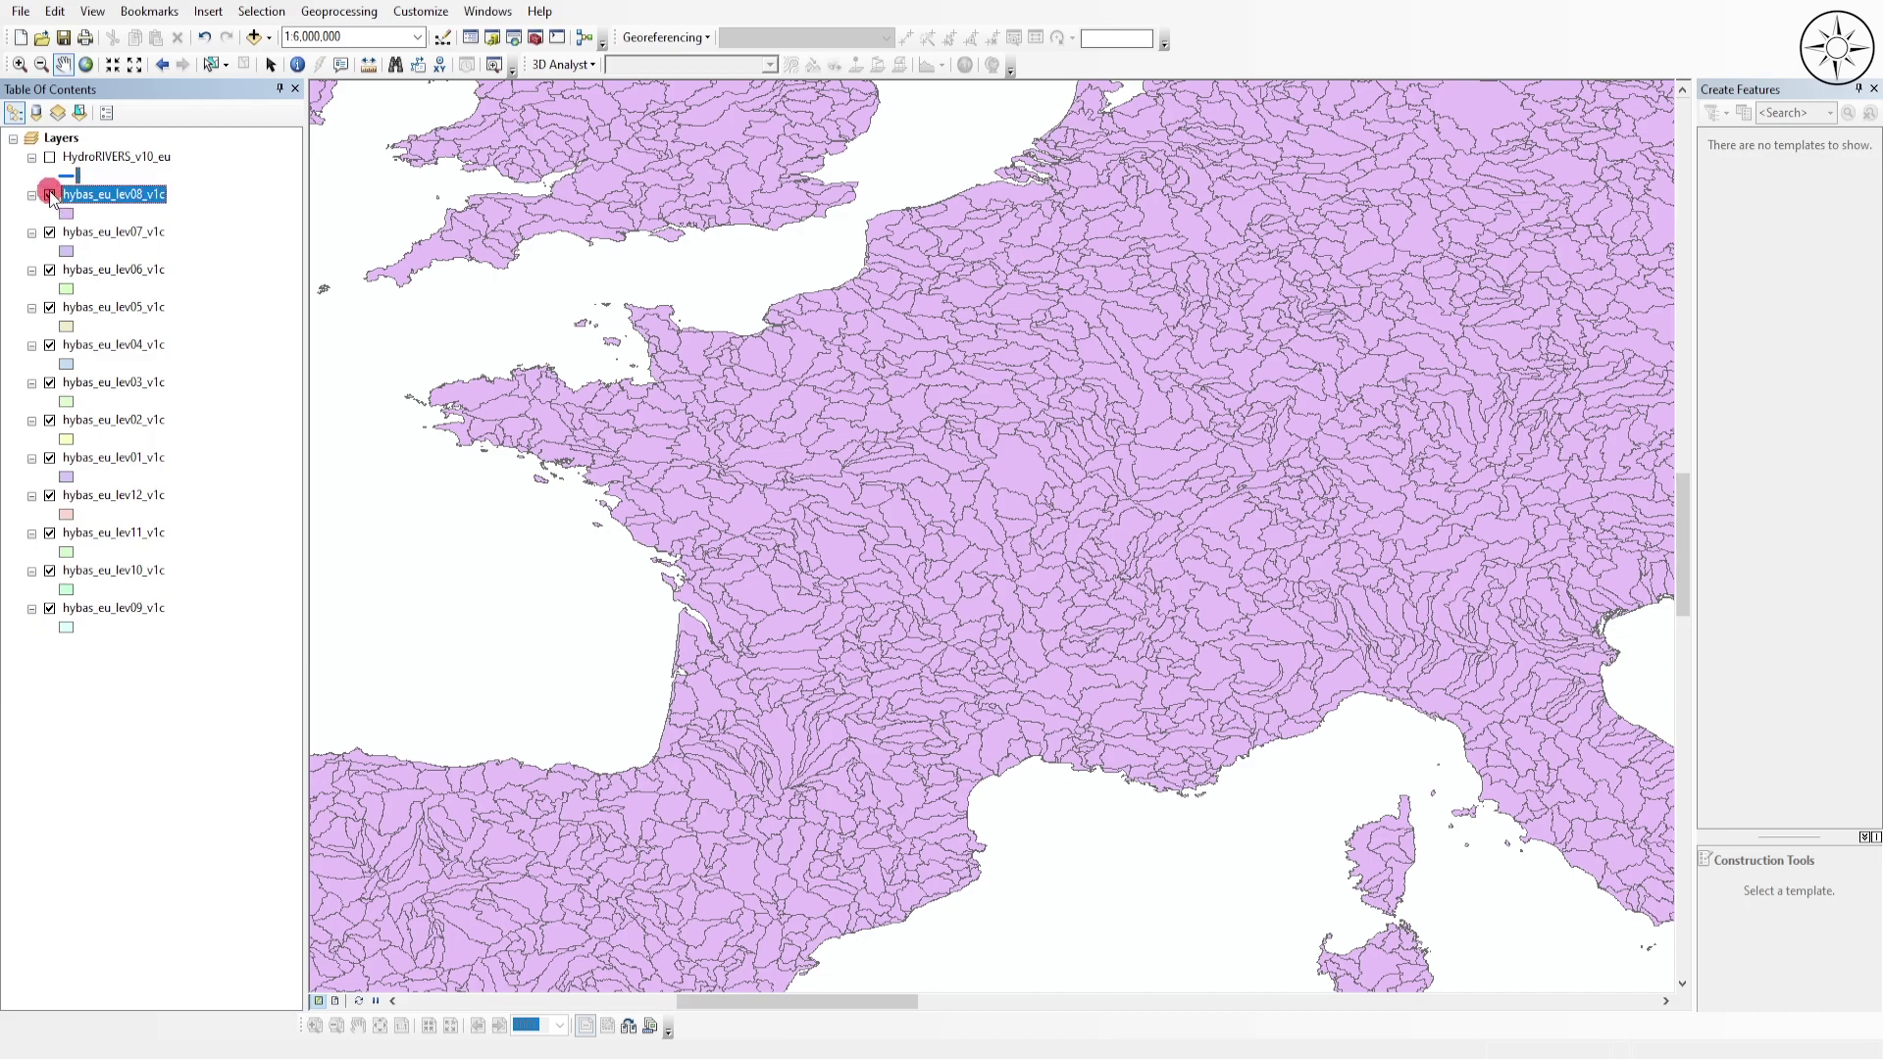
{"action": "left_click", "coordinate": [50, 233]}
{"action": "left_click", "coordinate": [51, 270]}
{"action": "left_click", "coordinate": [50, 307]}
{"action": "left_click", "coordinate": [50, 345]}
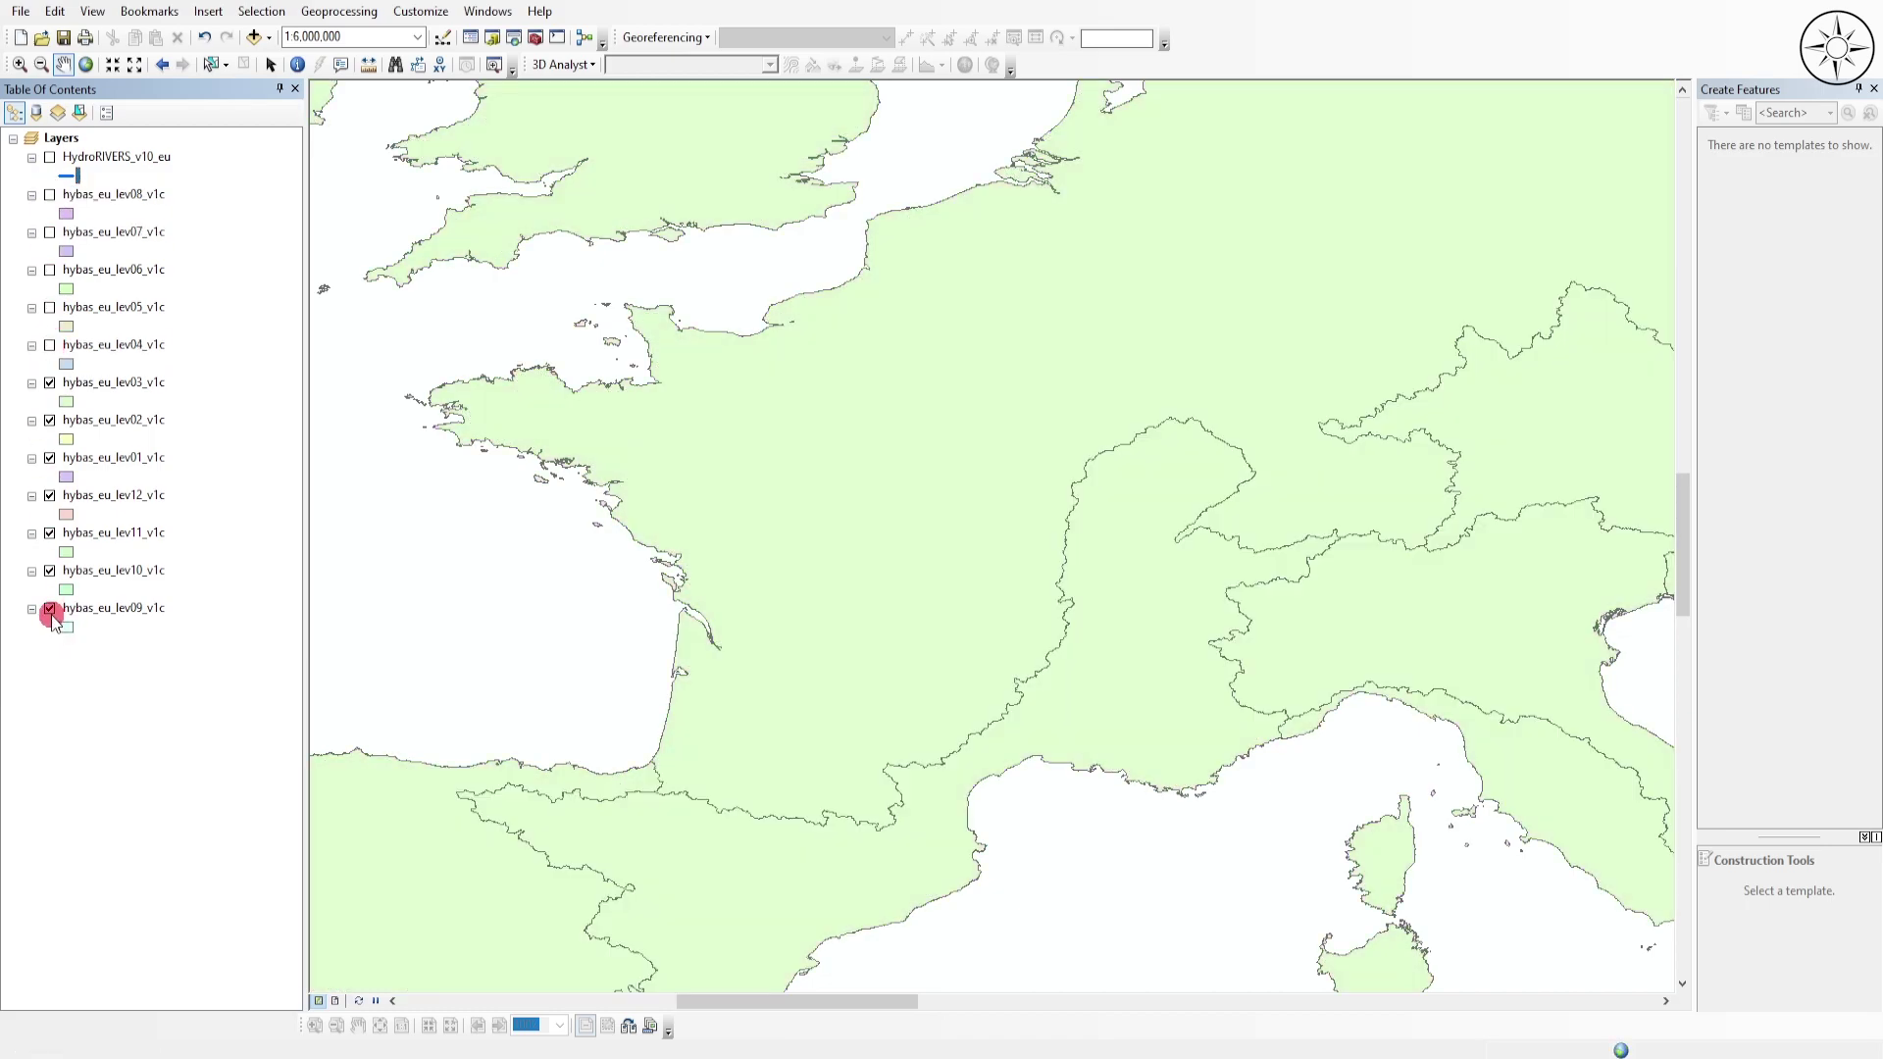
{"action": "left_click", "coordinate": [50, 610]}
{"action": "left_click", "coordinate": [50, 572]}
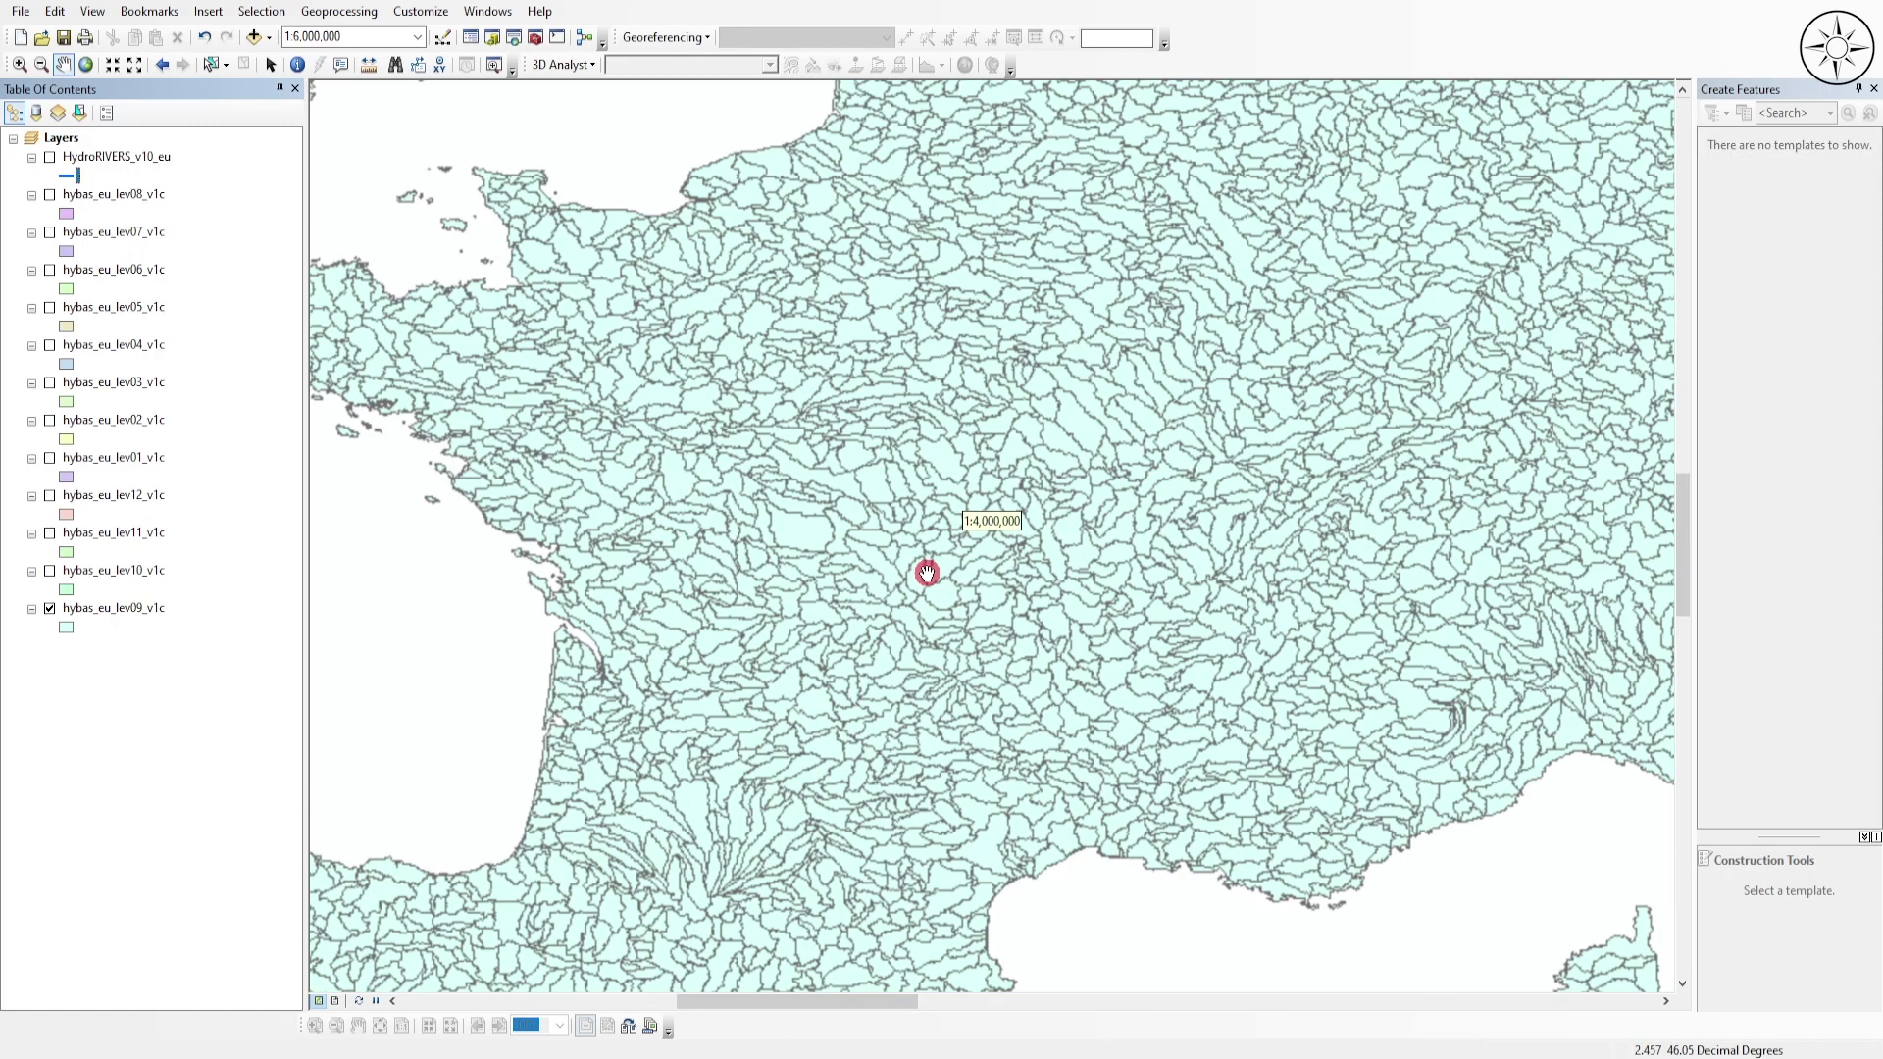
- Turn the HydroRIVERS layer back on and zoom the map in on France
{"action": "scroll", "coordinate": [911, 603], "scroll_direction": "up", "scroll_amount": 1}
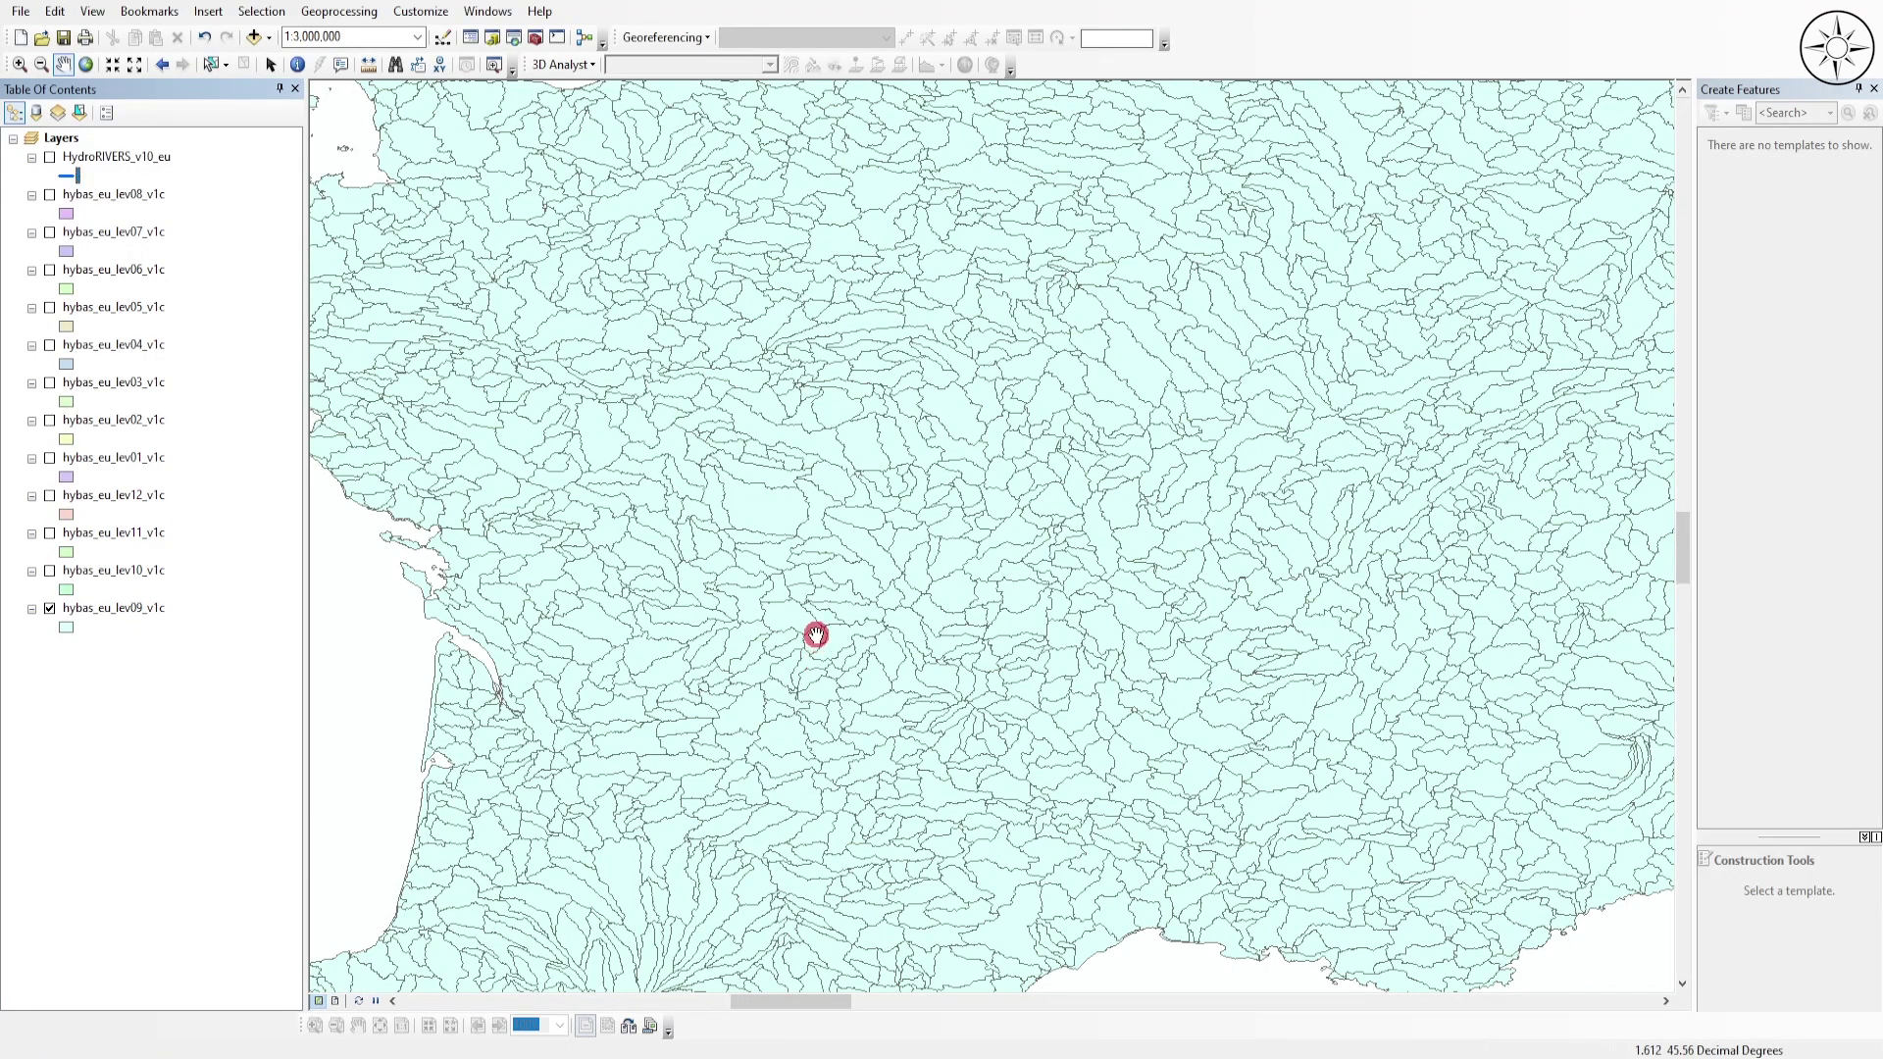
{"action": "left_click", "coordinate": [49, 158]}
{"action": "scroll", "coordinate": [898, 512], "scroll_direction": "up", "scroll_amount": 3}
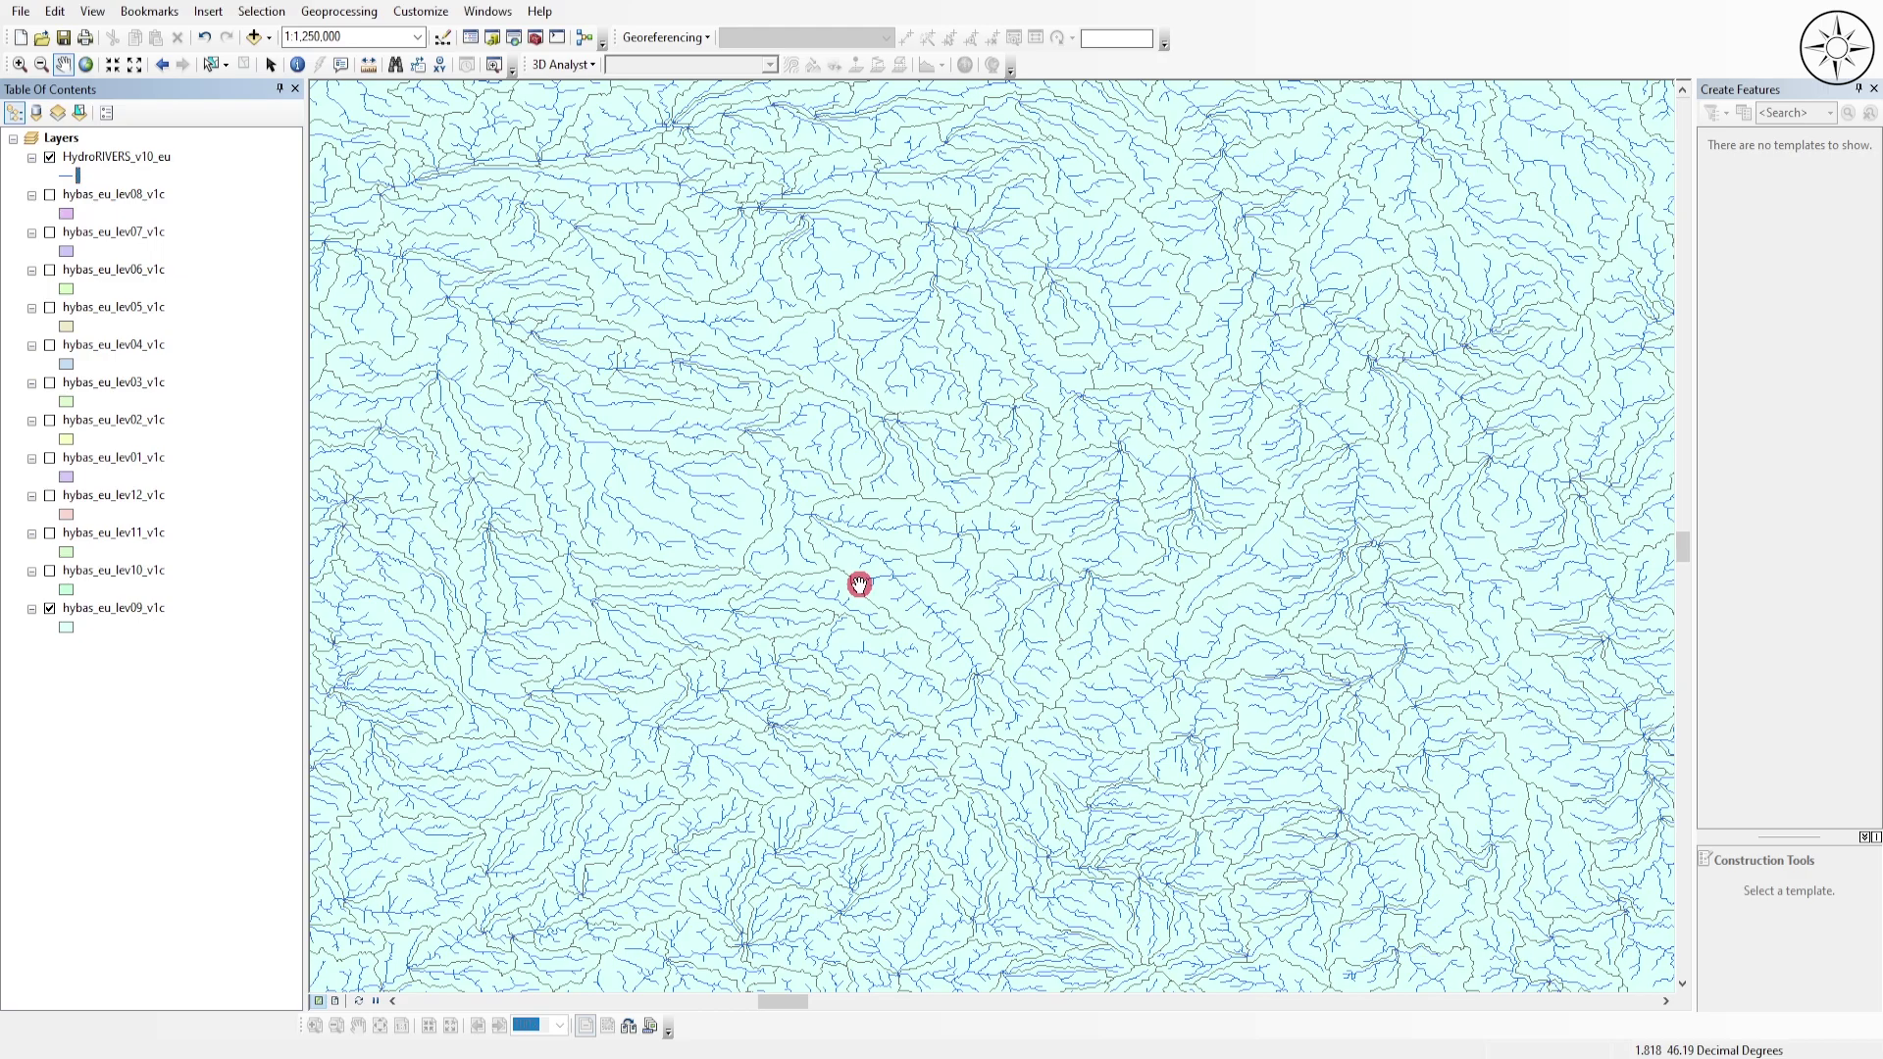
{"action": "scroll", "coordinate": [859, 585], "scroll_direction": "down", "scroll_amount": 7}
{"action": "left_click_drag", "start_coordinate": [885, 619], "coordinate": [938, 592]}
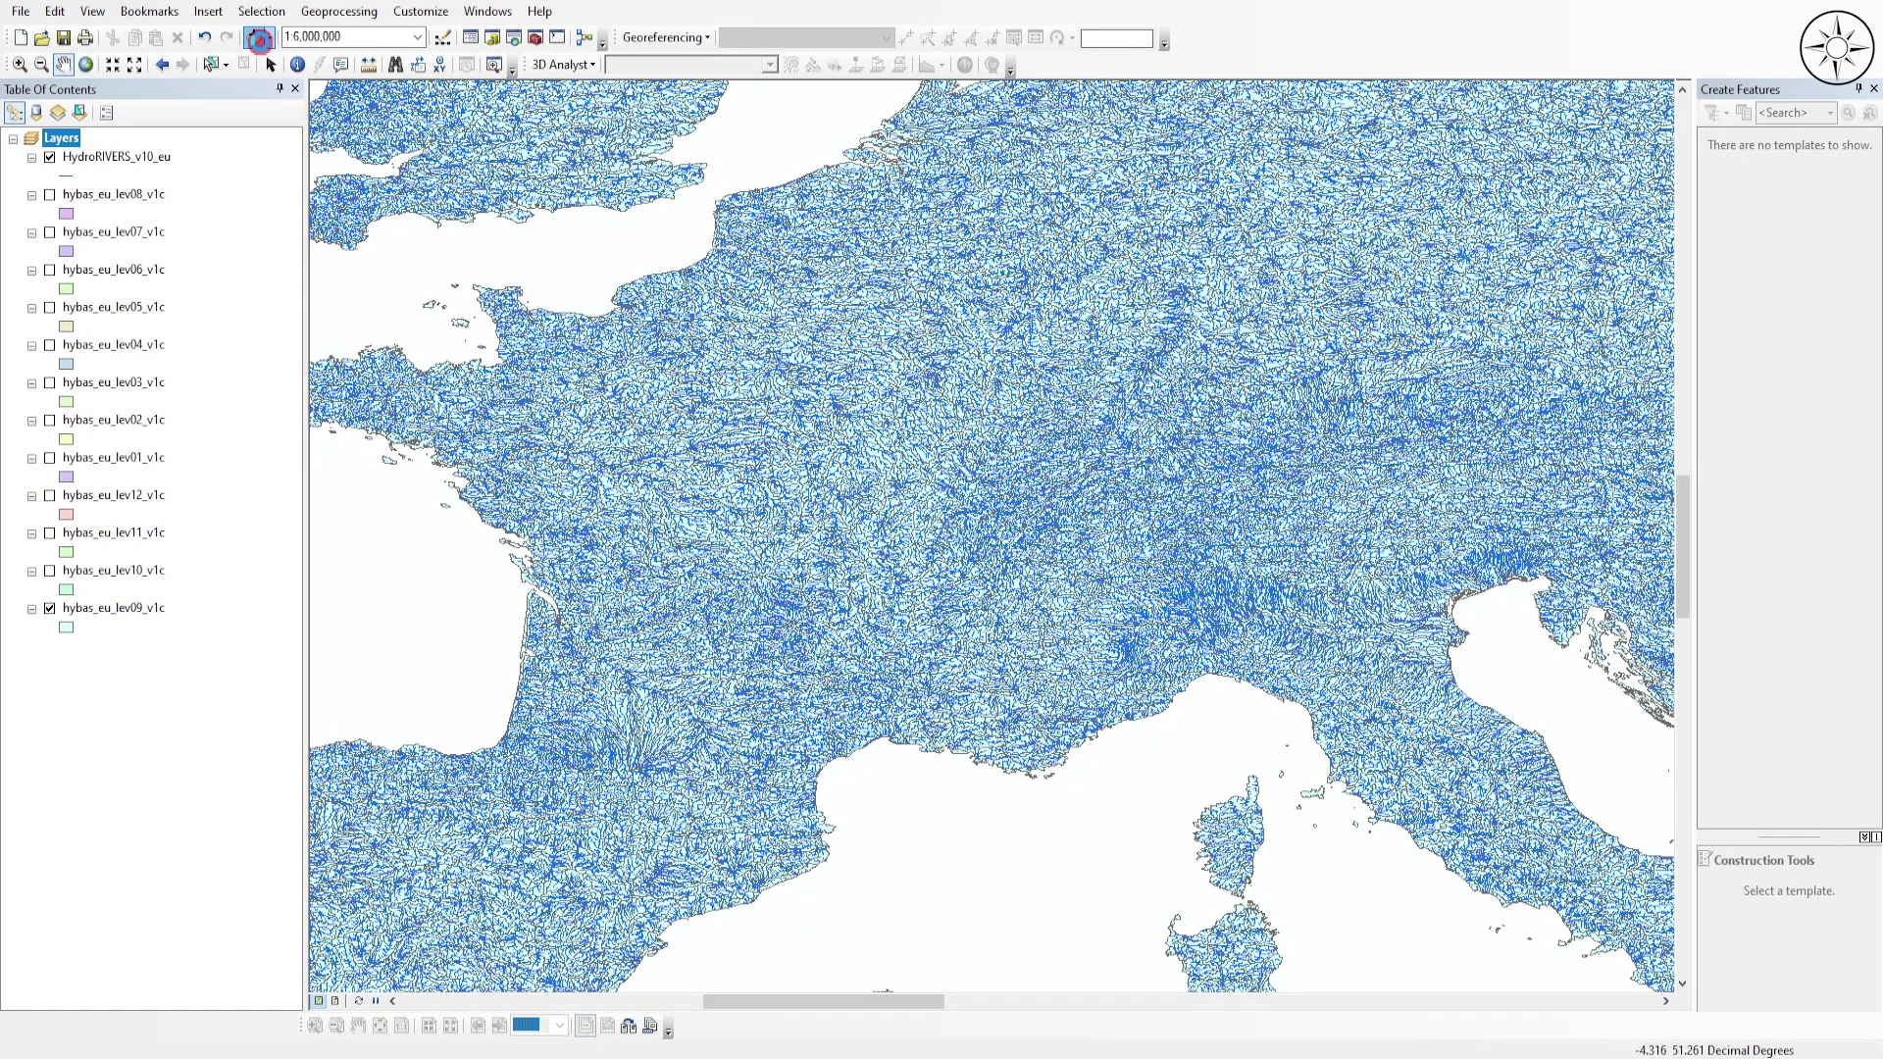
- Add geoBoundaries-FRA-ADM0.shp to the map, centre France, and bring up the tool search
{"action": "left_click", "coordinate": [253, 37]}
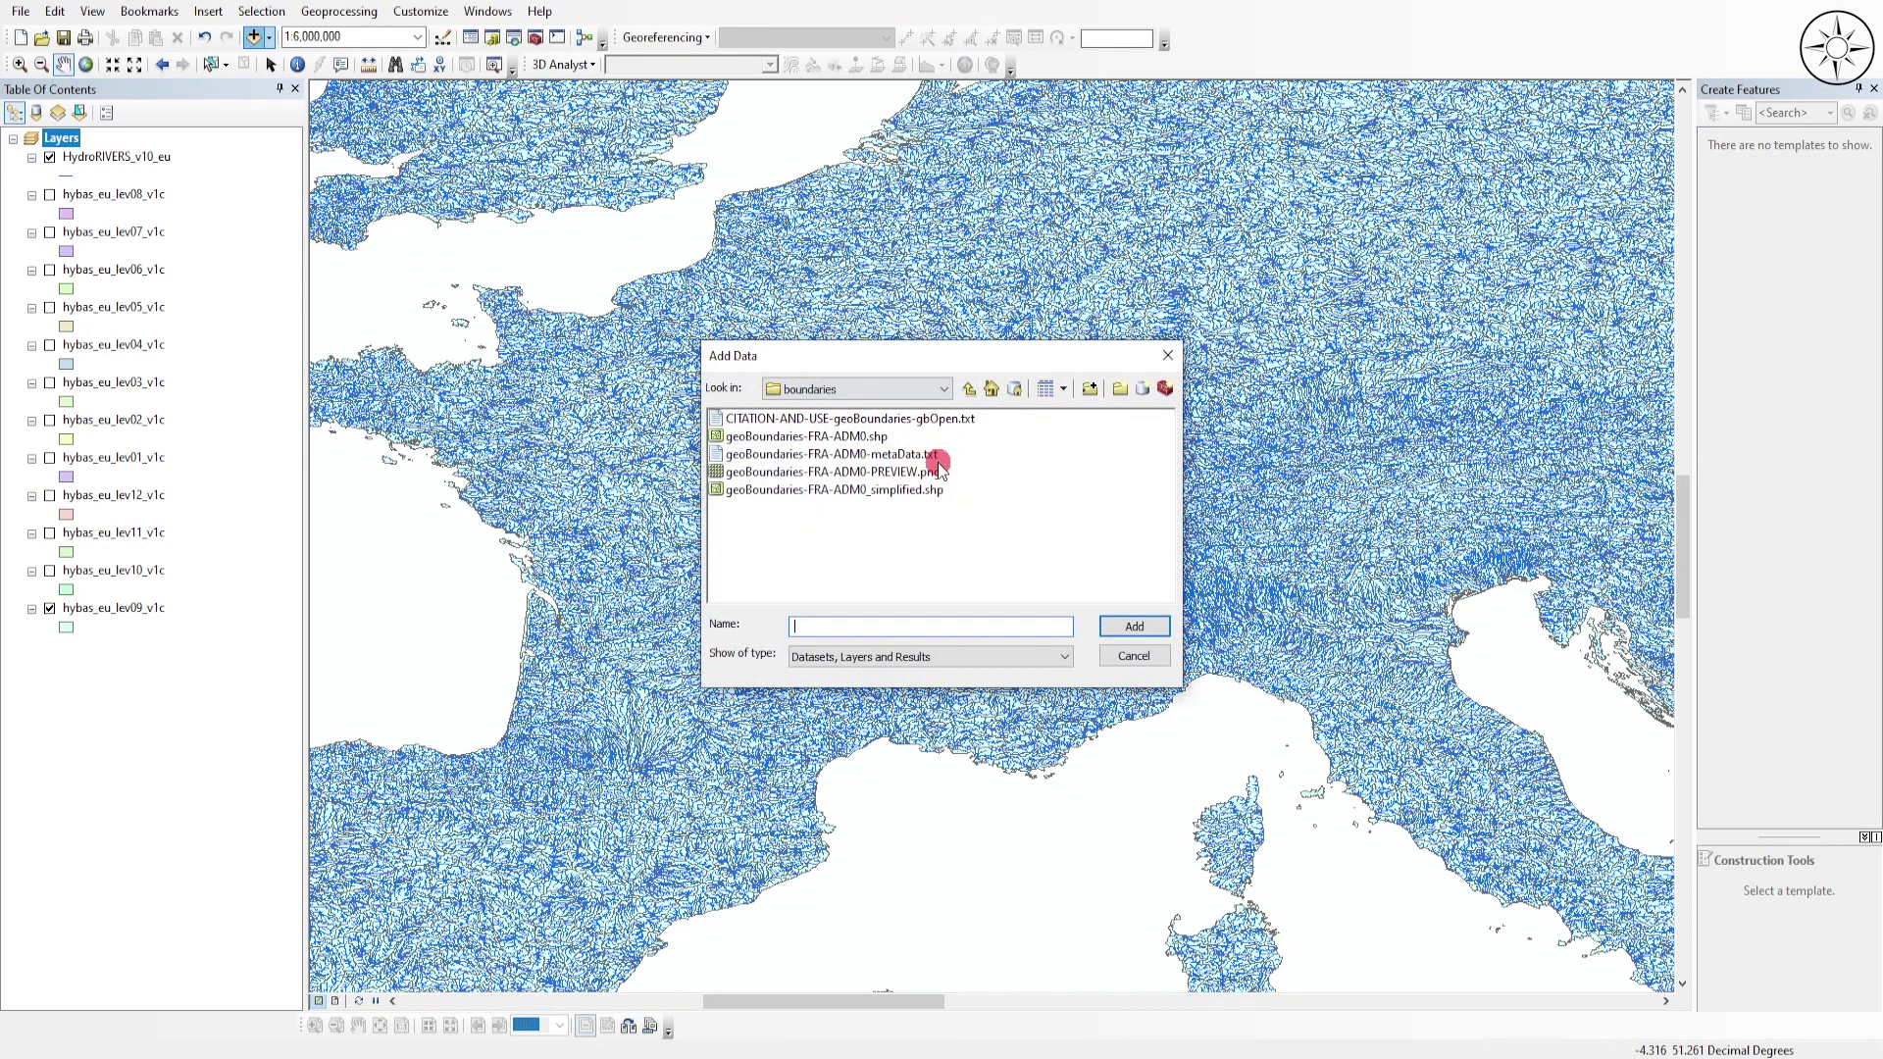
{"action": "double_click", "coordinate": [846, 437]}
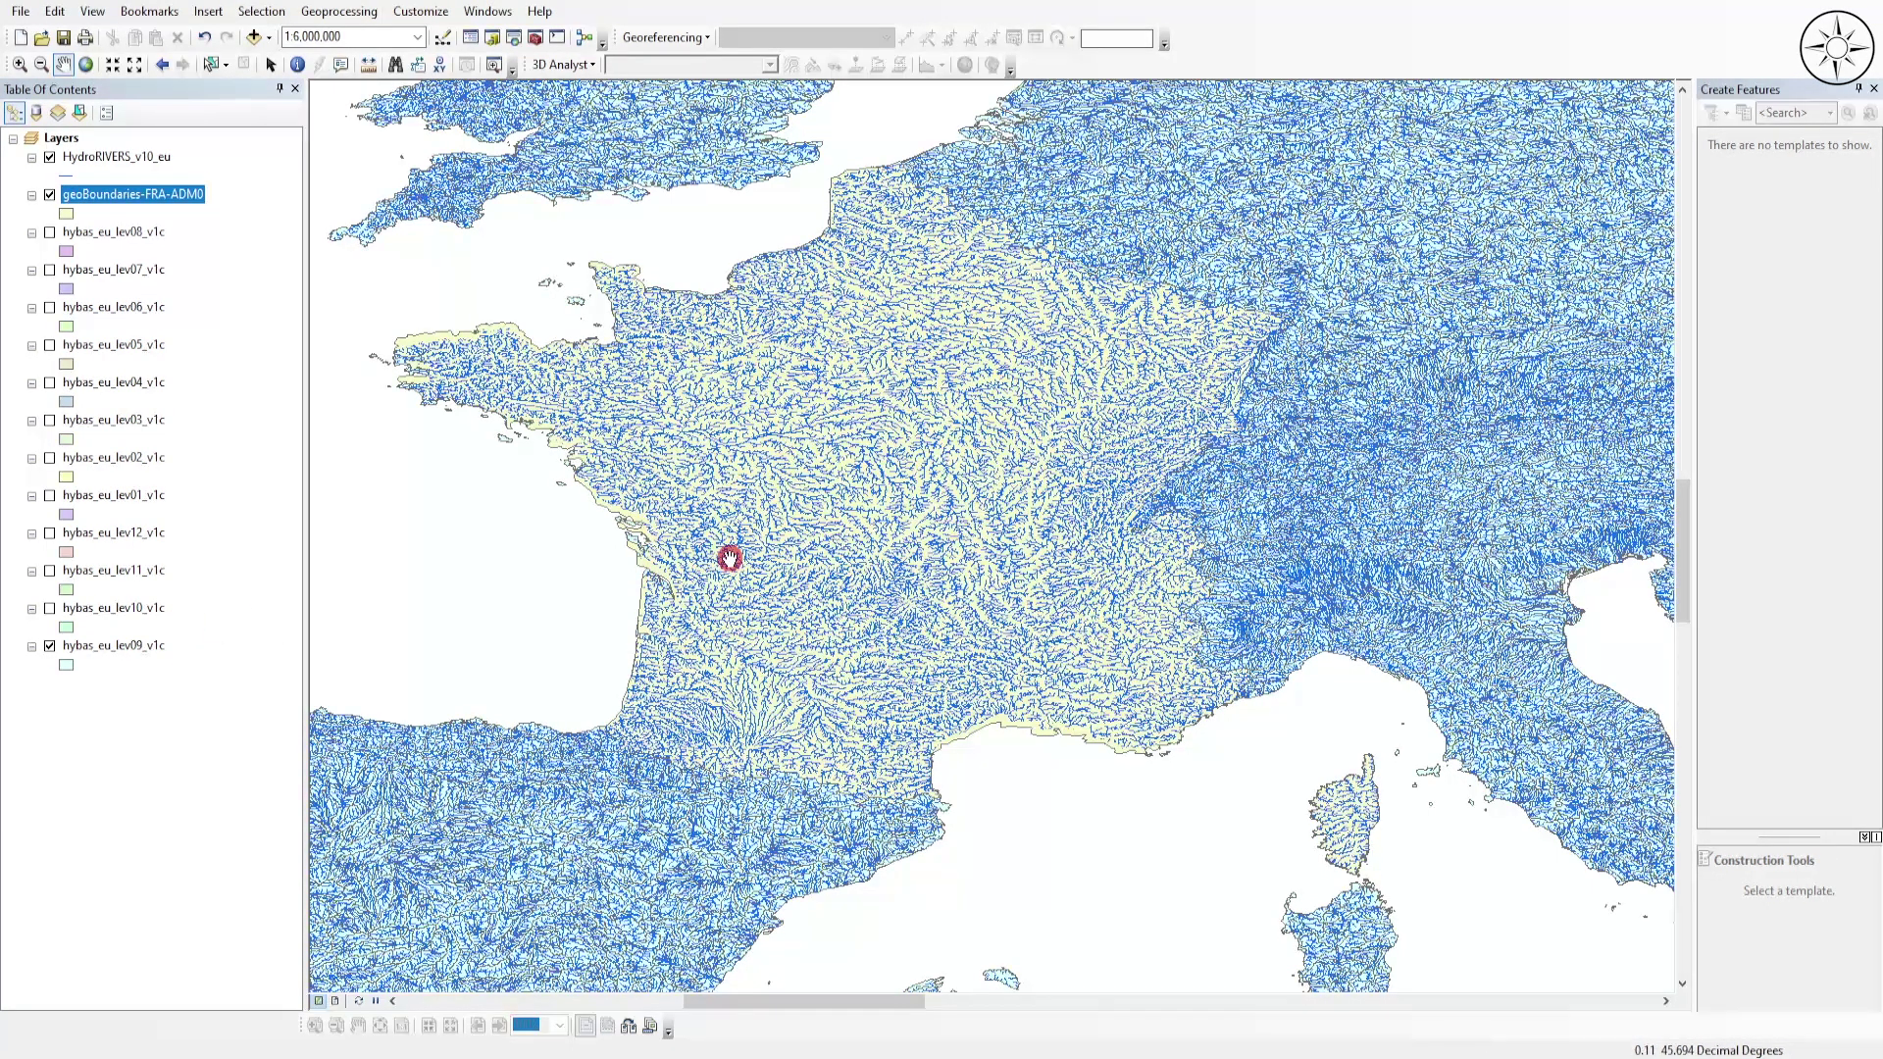
{"action": "left_click_drag", "start_coordinate": [1282, 420], "coordinate": [1328, 438]}
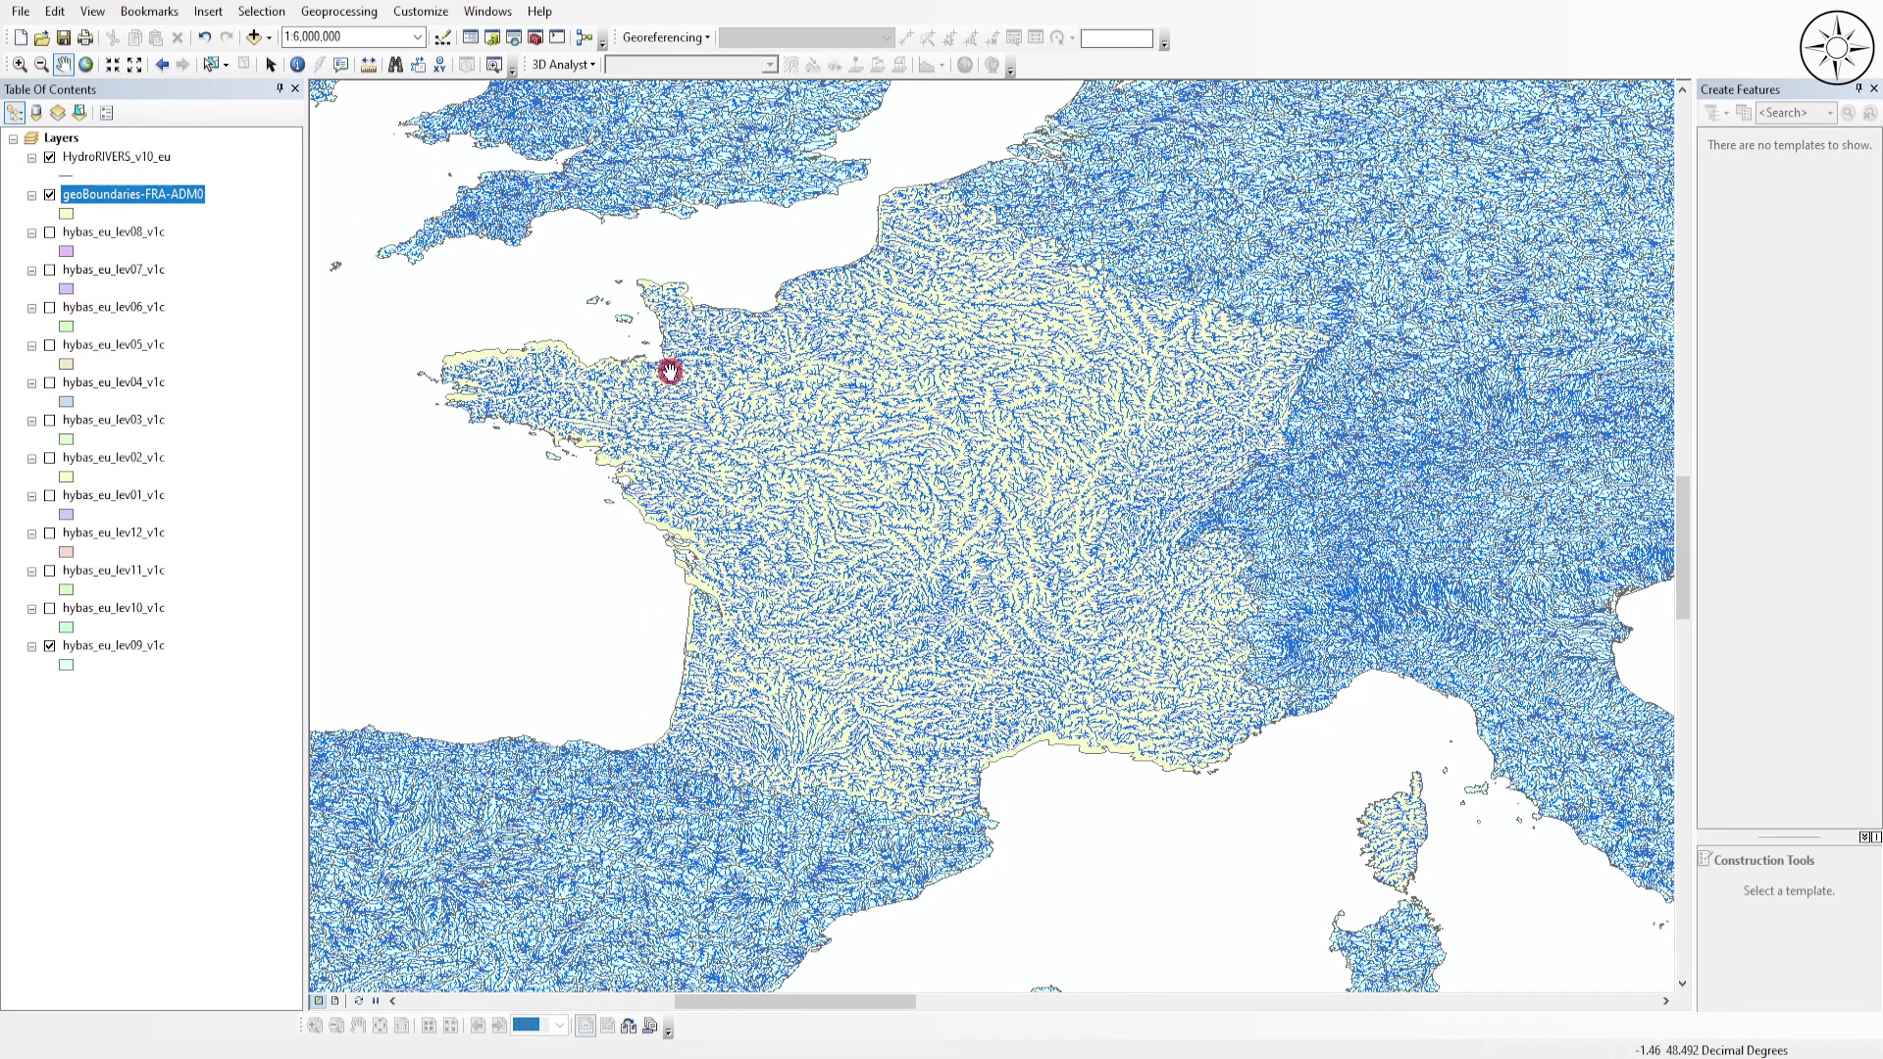
{"action": "left_click", "coordinate": [513, 37]}
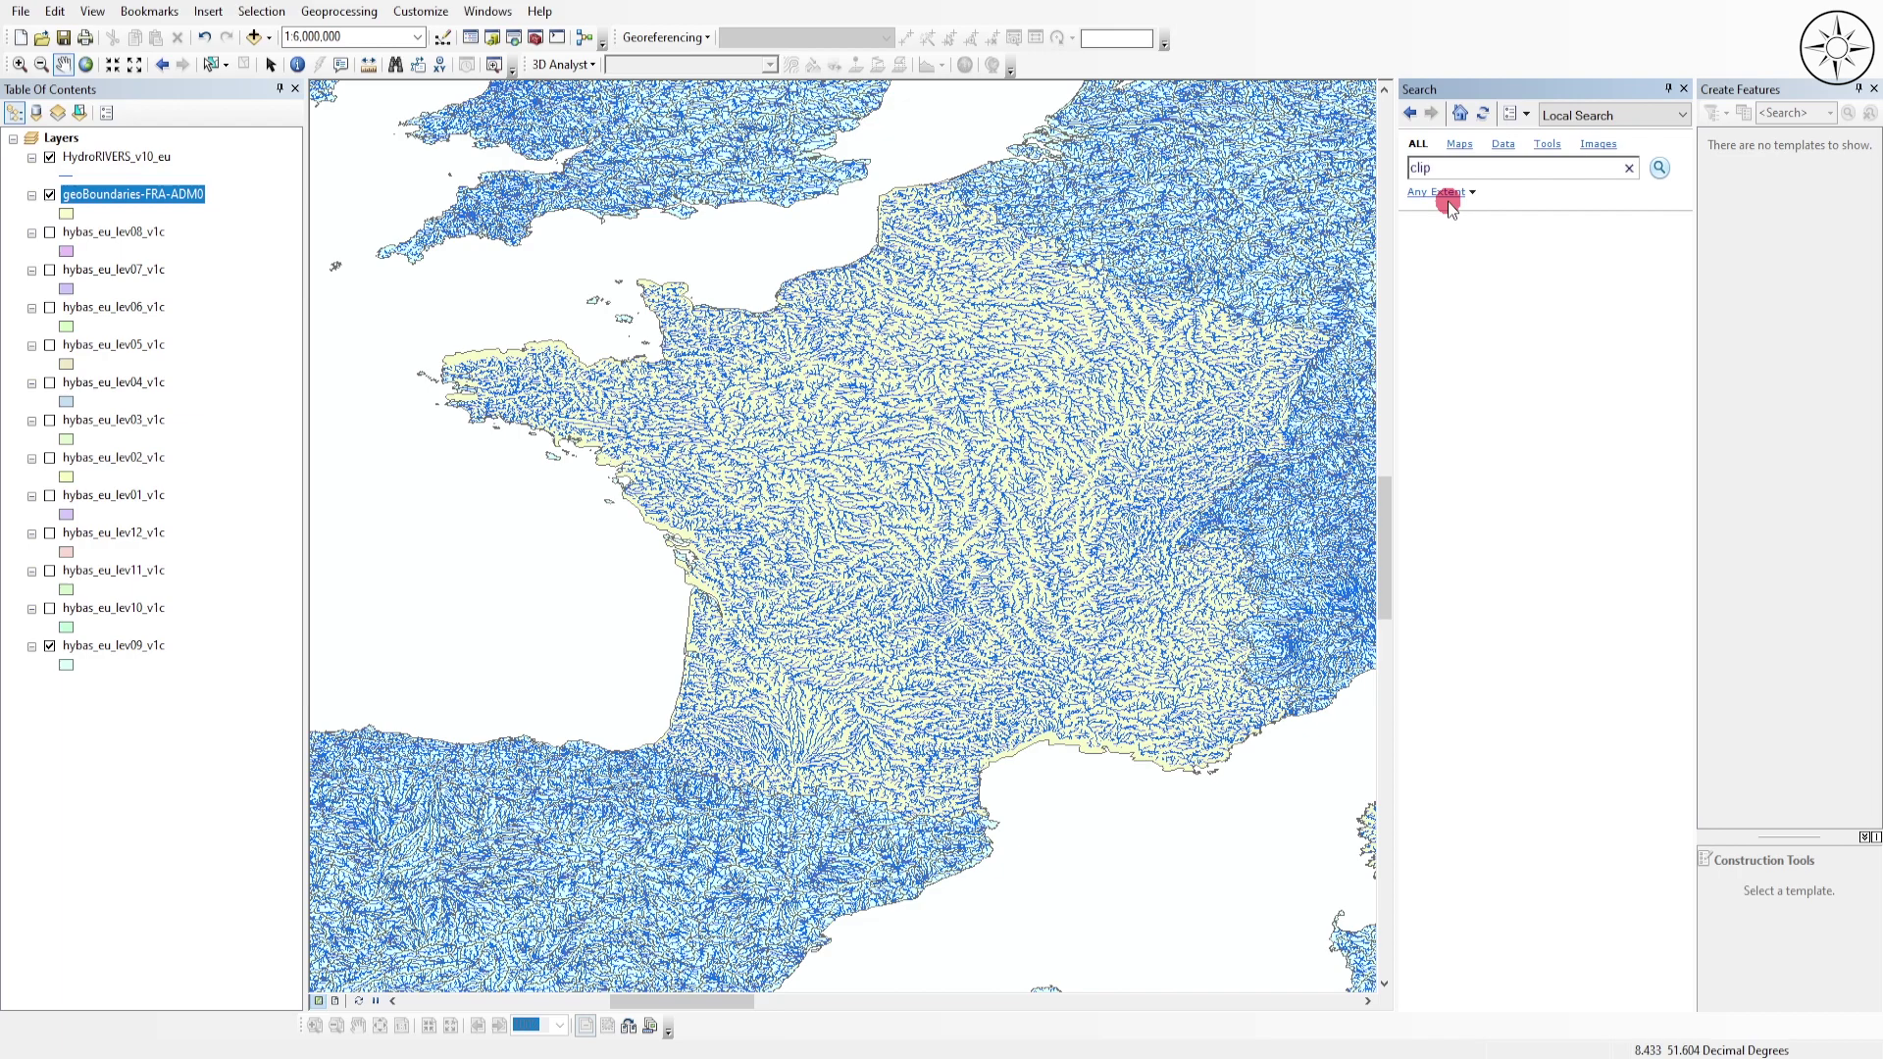
- Clip hybas_eu_lev09_v1c with geoBoundaries-FRA-ADM0, saving the output as france_lev9.shp
{"action": "key", "text": "Return"}
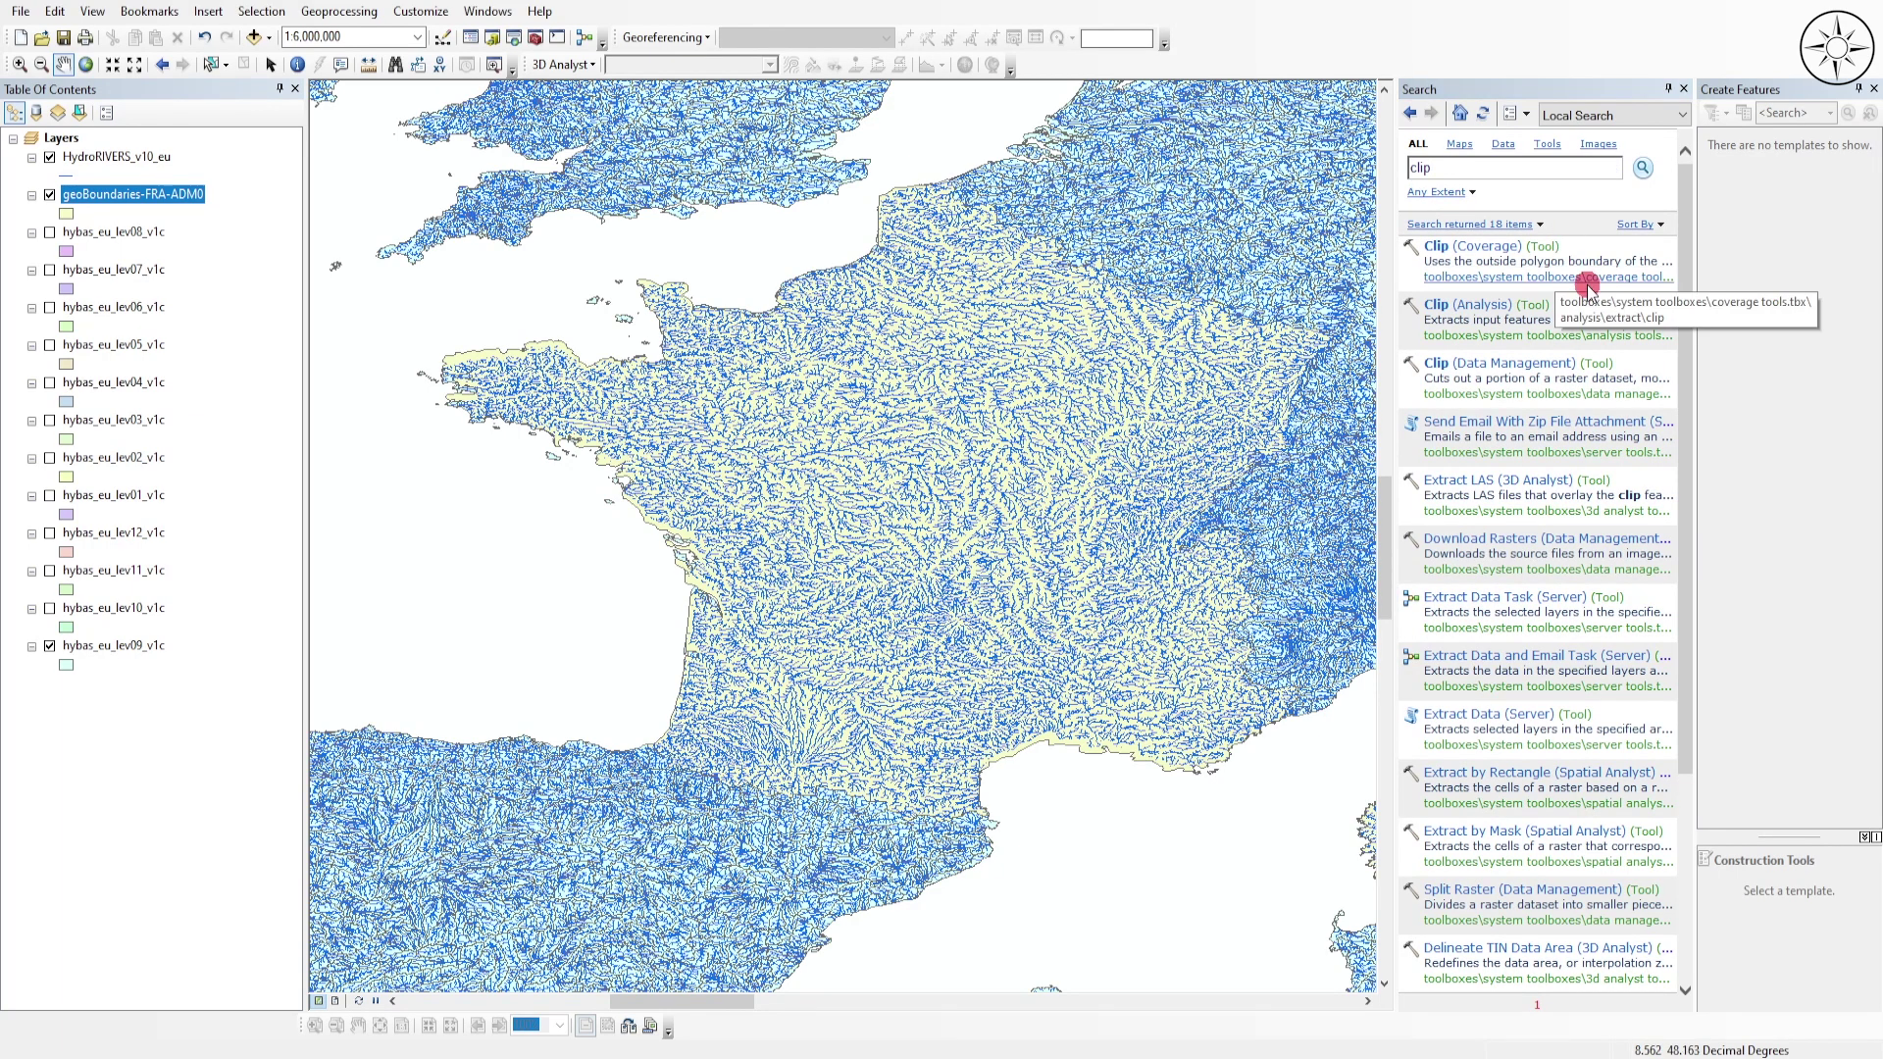
{"action": "left_click", "coordinate": [1500, 306]}
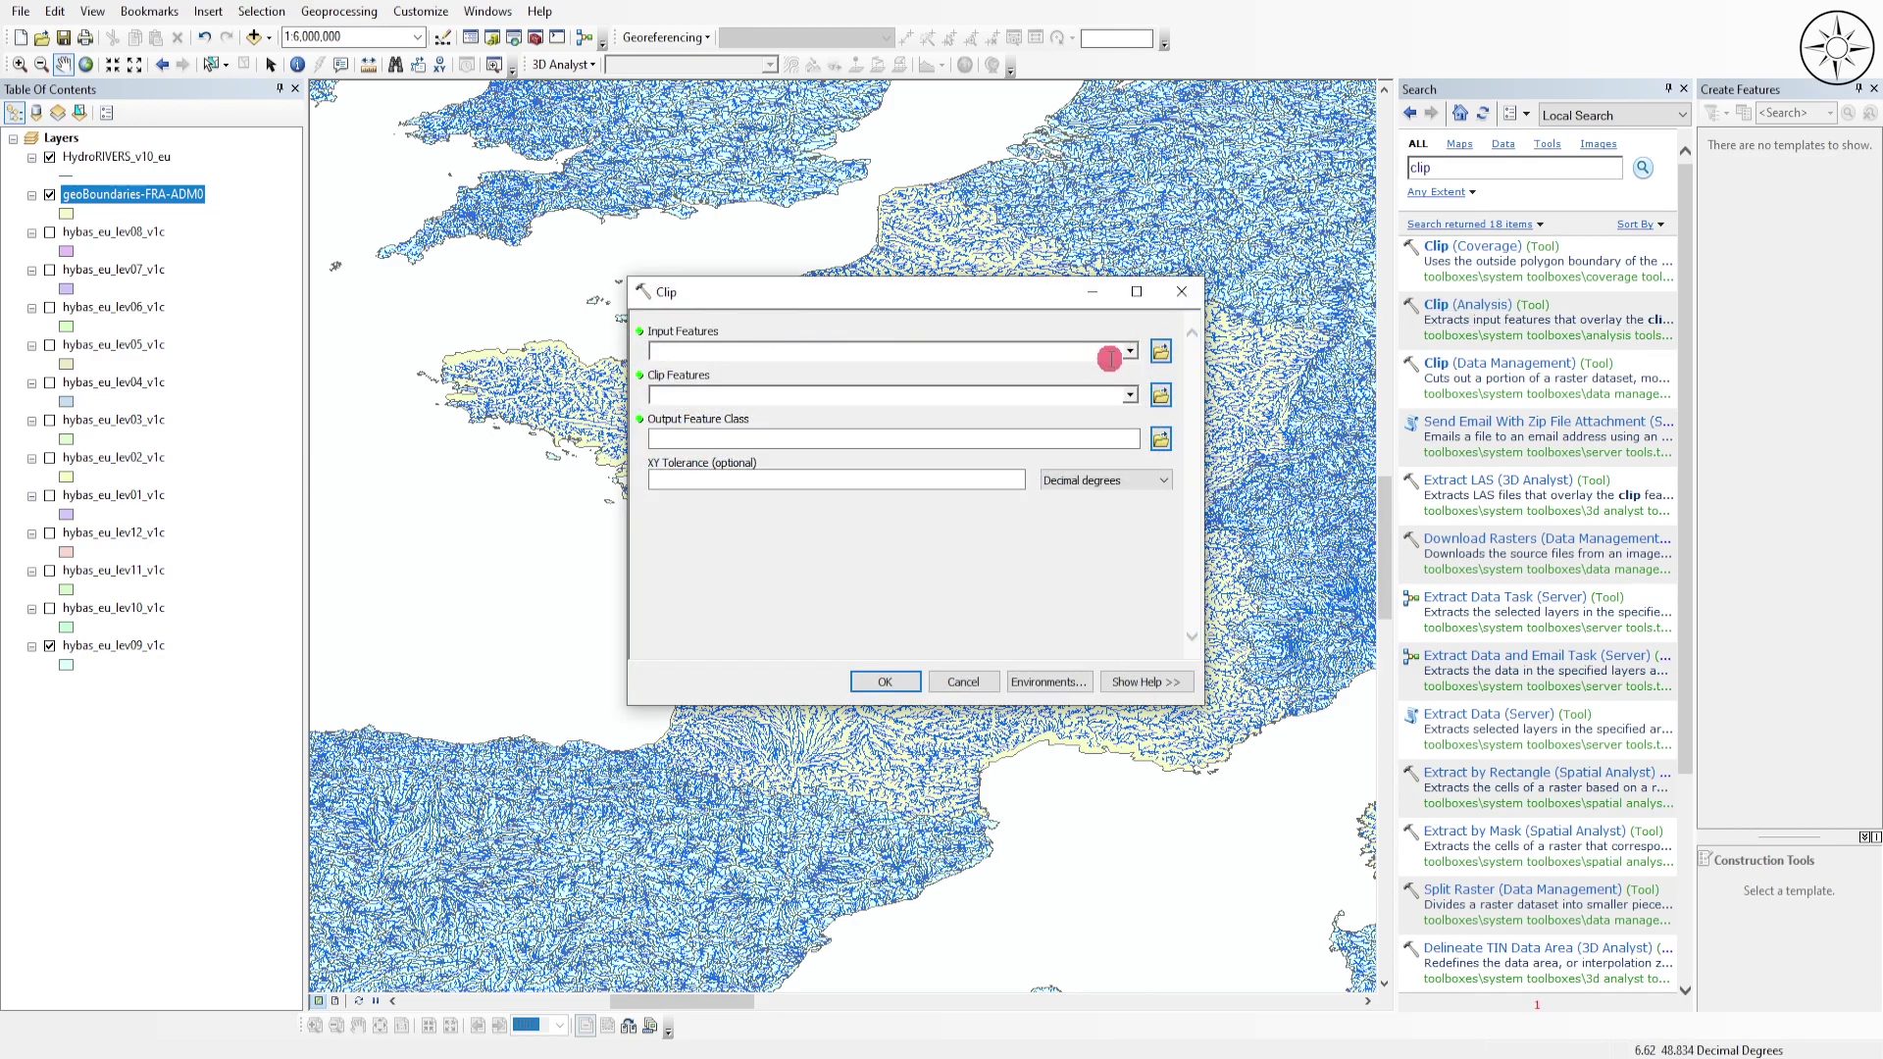
{"action": "left_click", "coordinate": [1130, 351]}
{"action": "scroll", "coordinate": [916, 471], "scroll_direction": "down", "scroll_amount": 1}
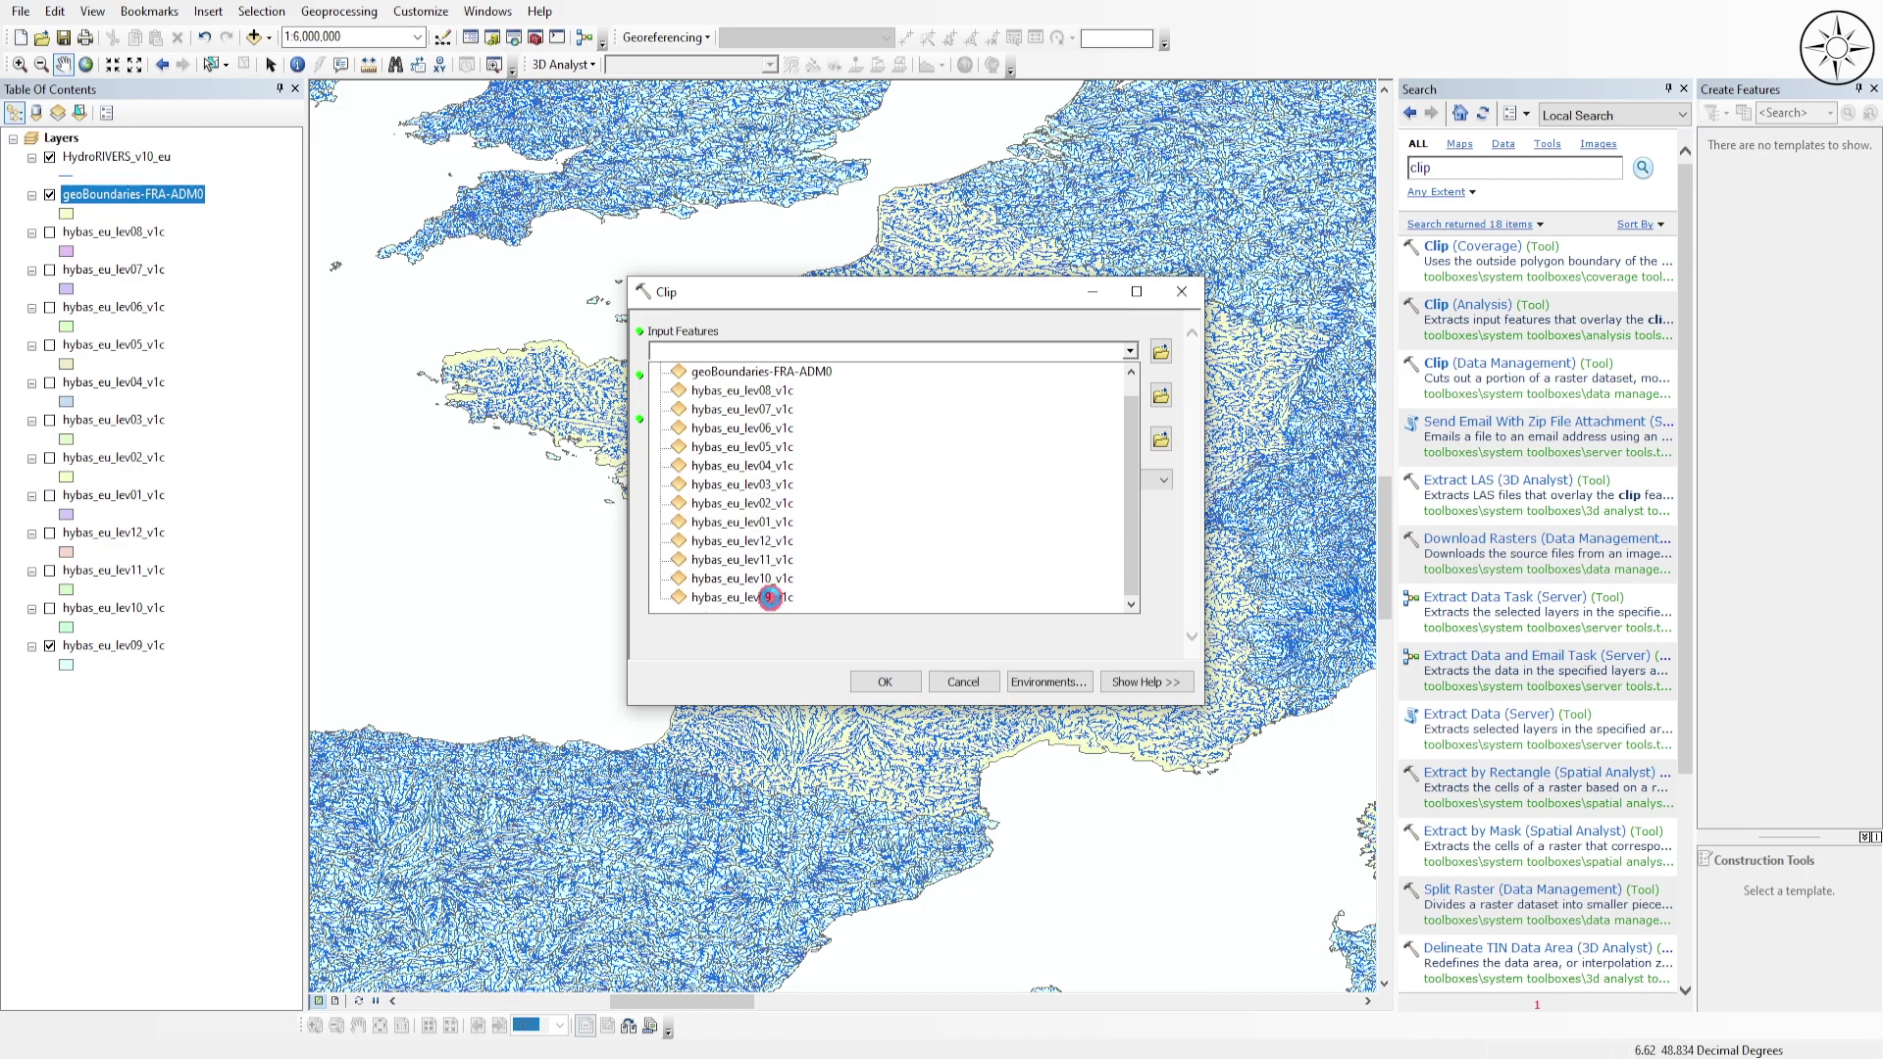
{"action": "left_click", "coordinate": [769, 597]}
{"action": "left_click", "coordinate": [1130, 394]}
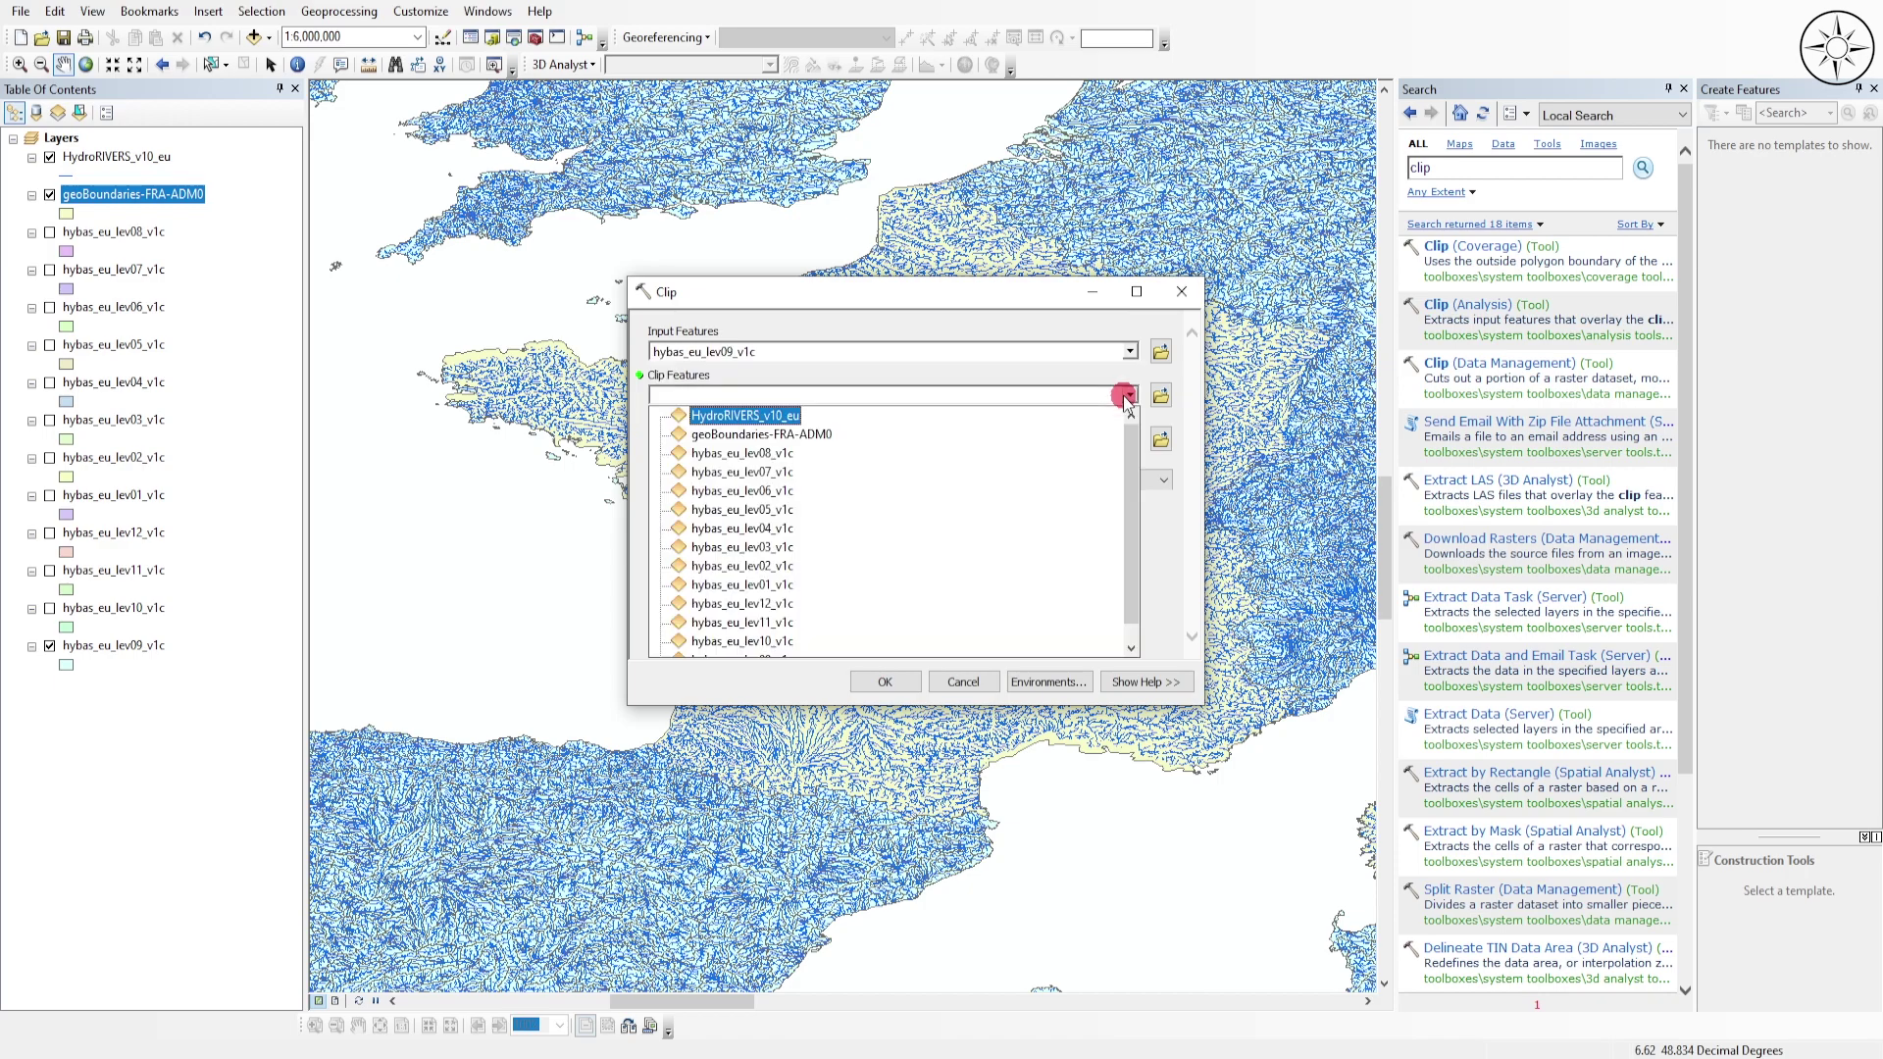
{"action": "left_click", "coordinate": [815, 435]}
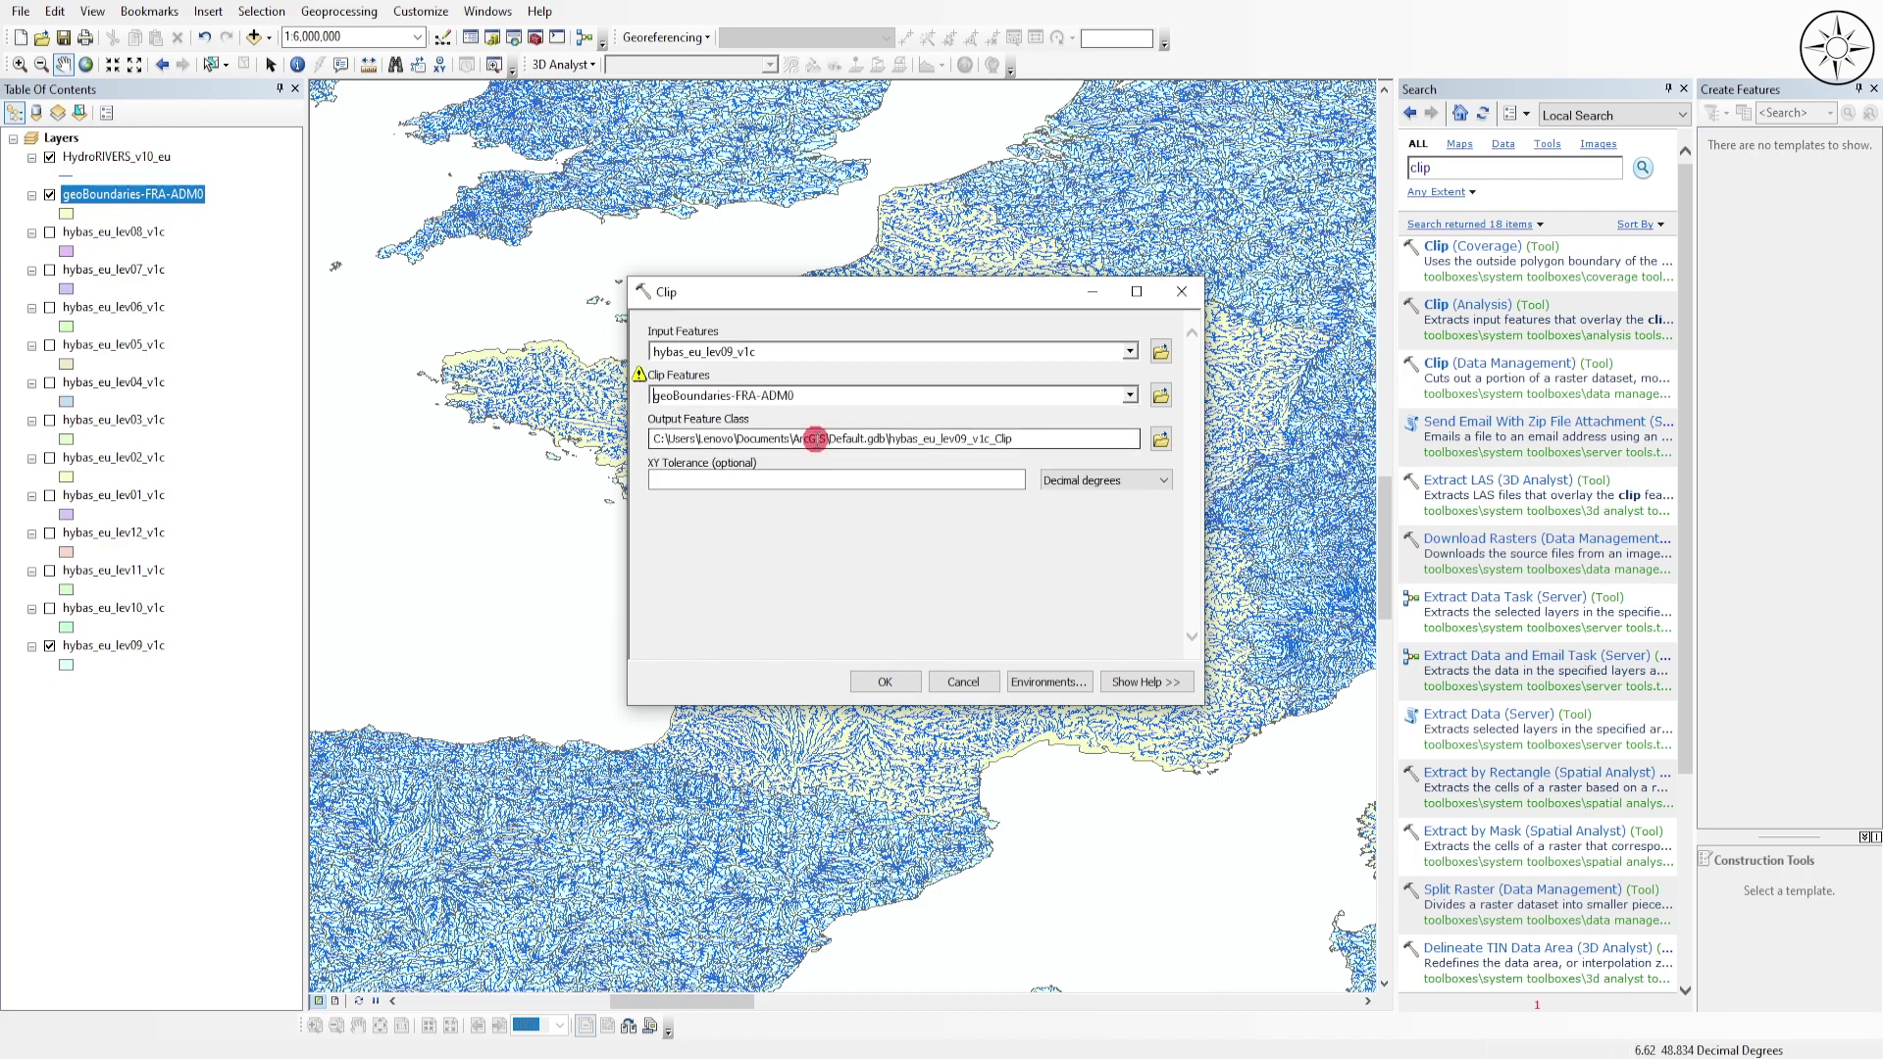
{"action": "left_click", "coordinate": [1161, 439]}
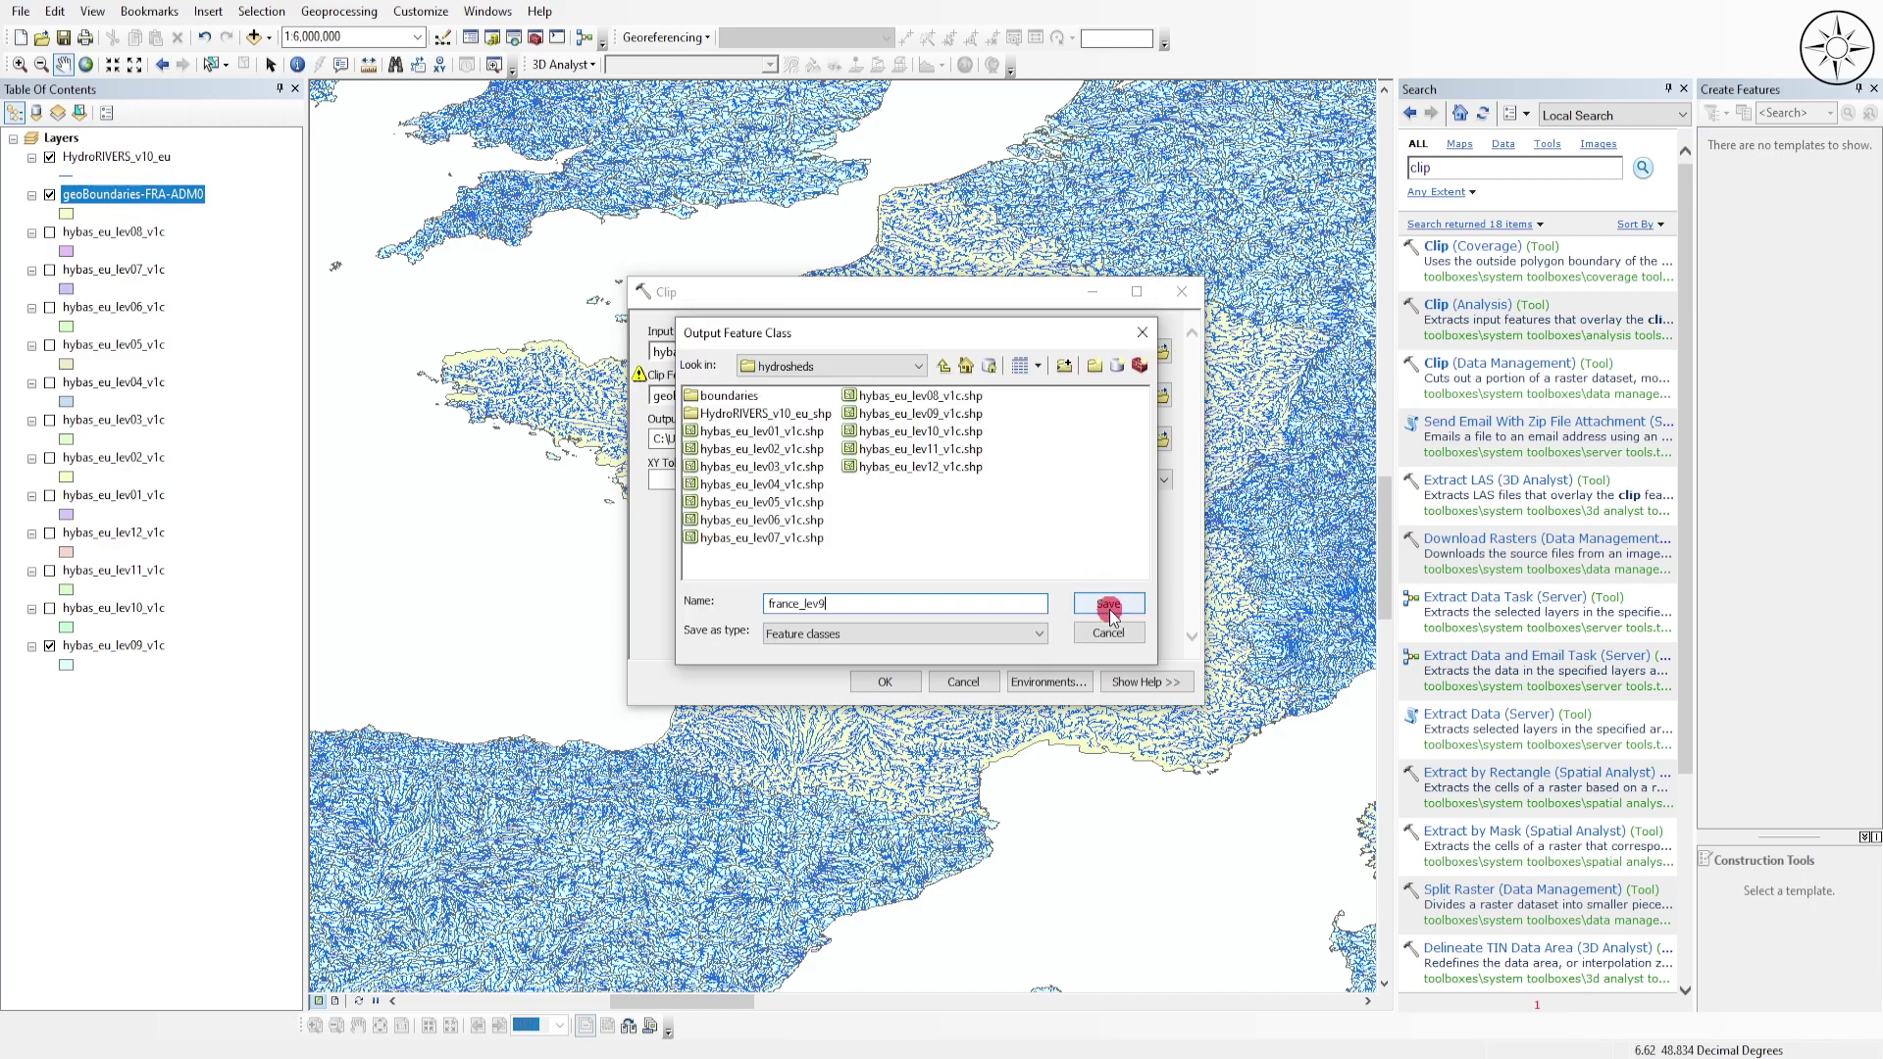
{"action": "left_click", "coordinate": [1105, 609]}
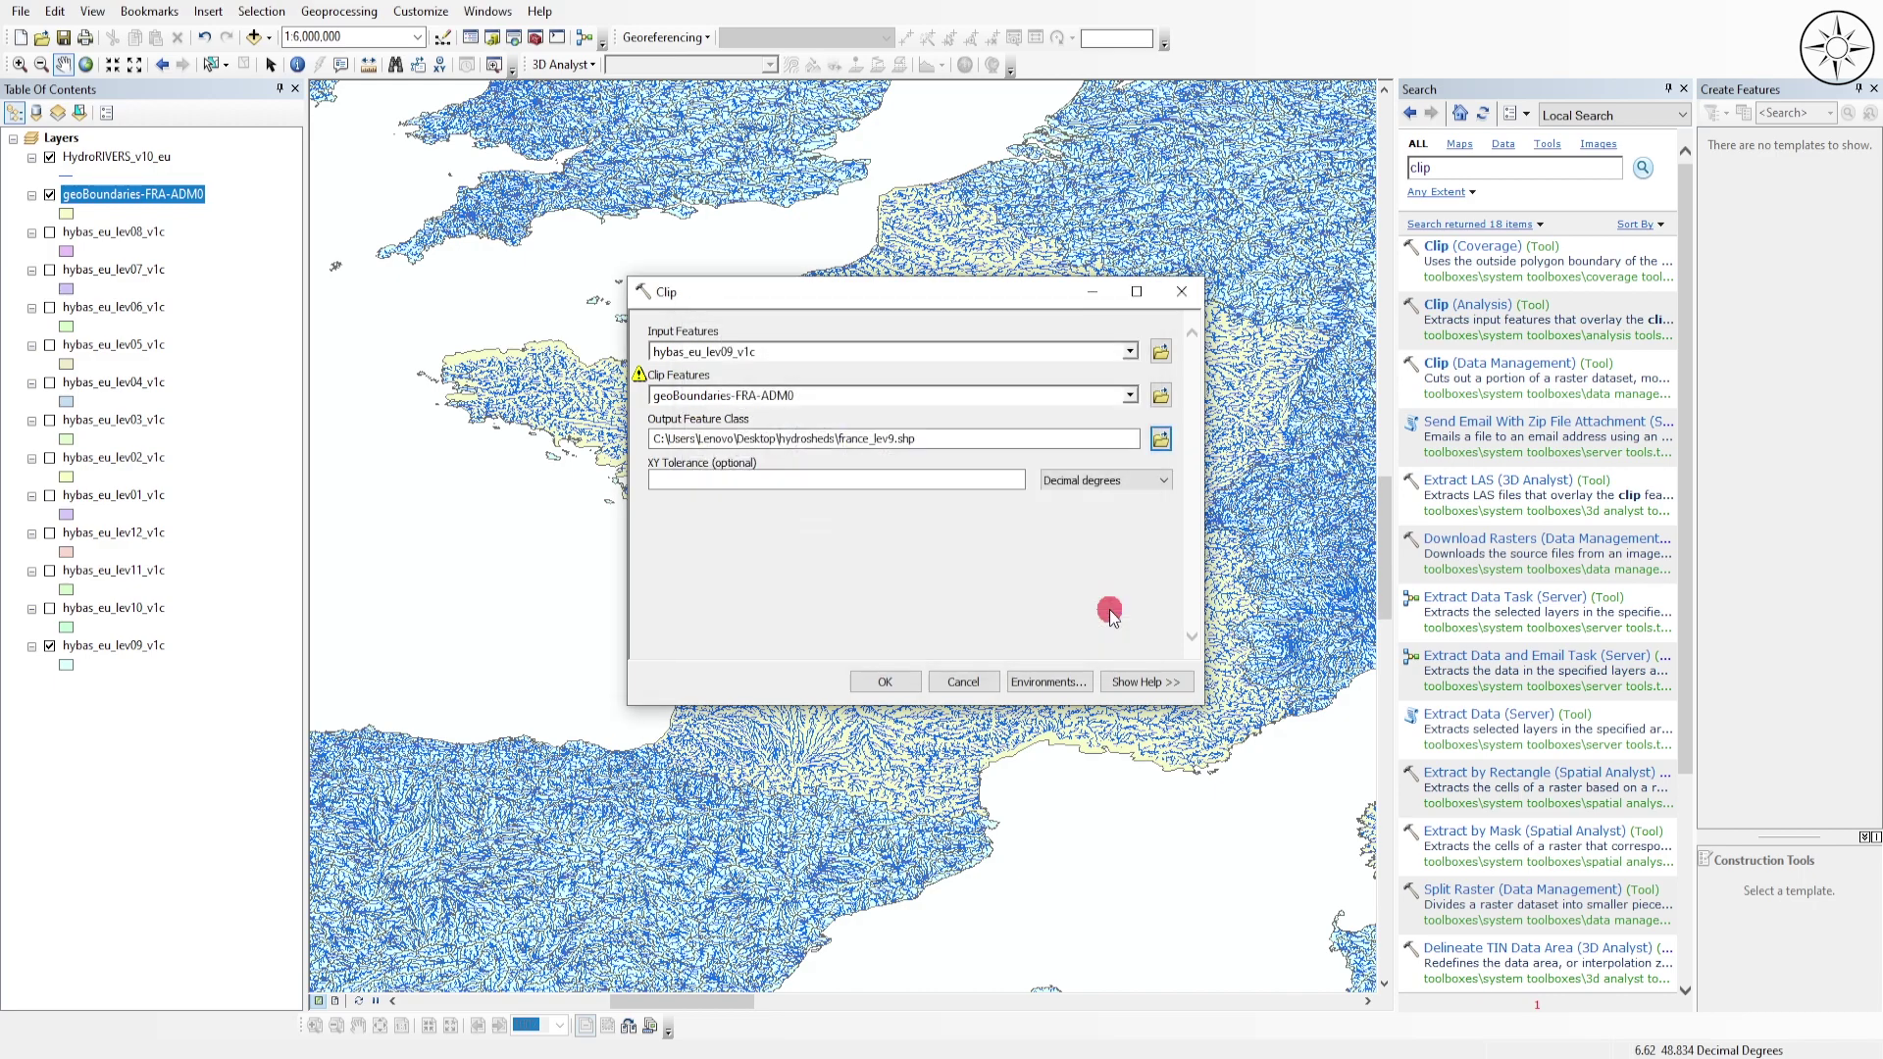
{"action": "left_click", "coordinate": [886, 682]}
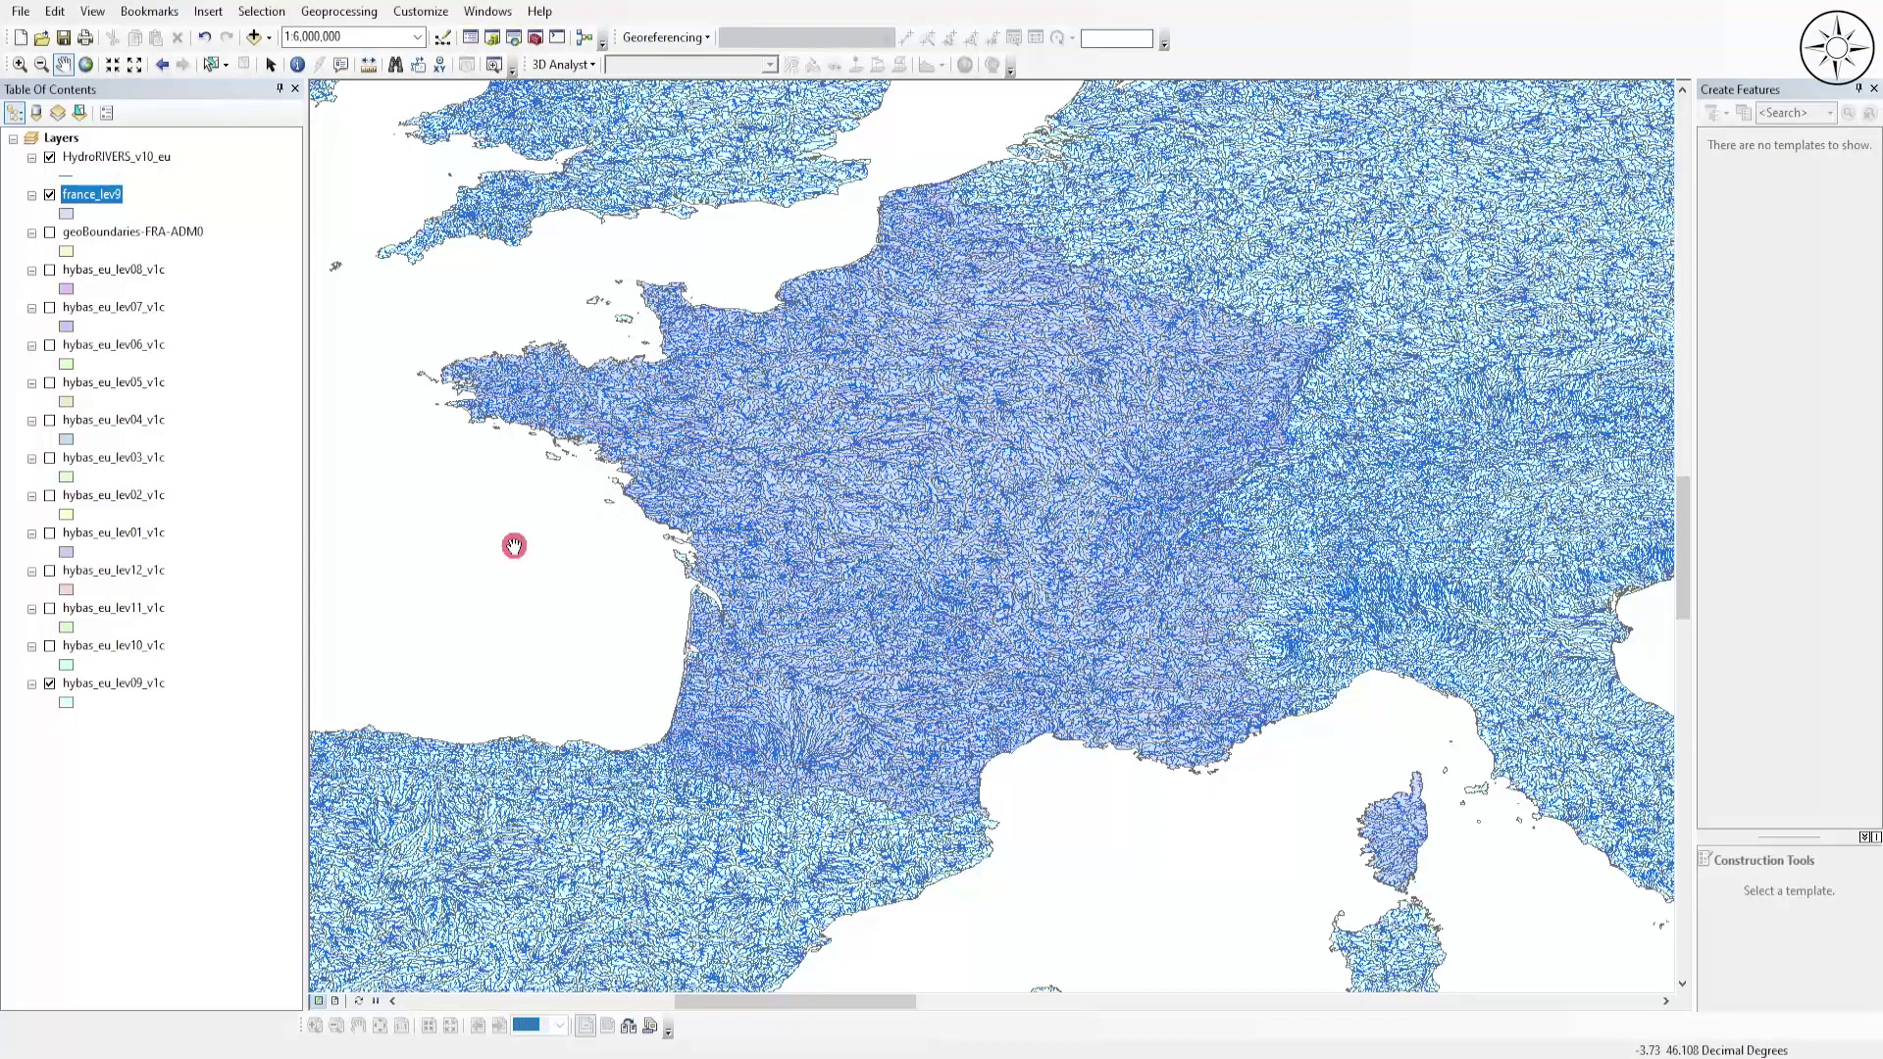
- Hide hybas_eu_lev09_v1c and HydroRIVERS_v10_eu, and recentre the map on France
{"action": "left_click", "coordinate": [49, 683]}
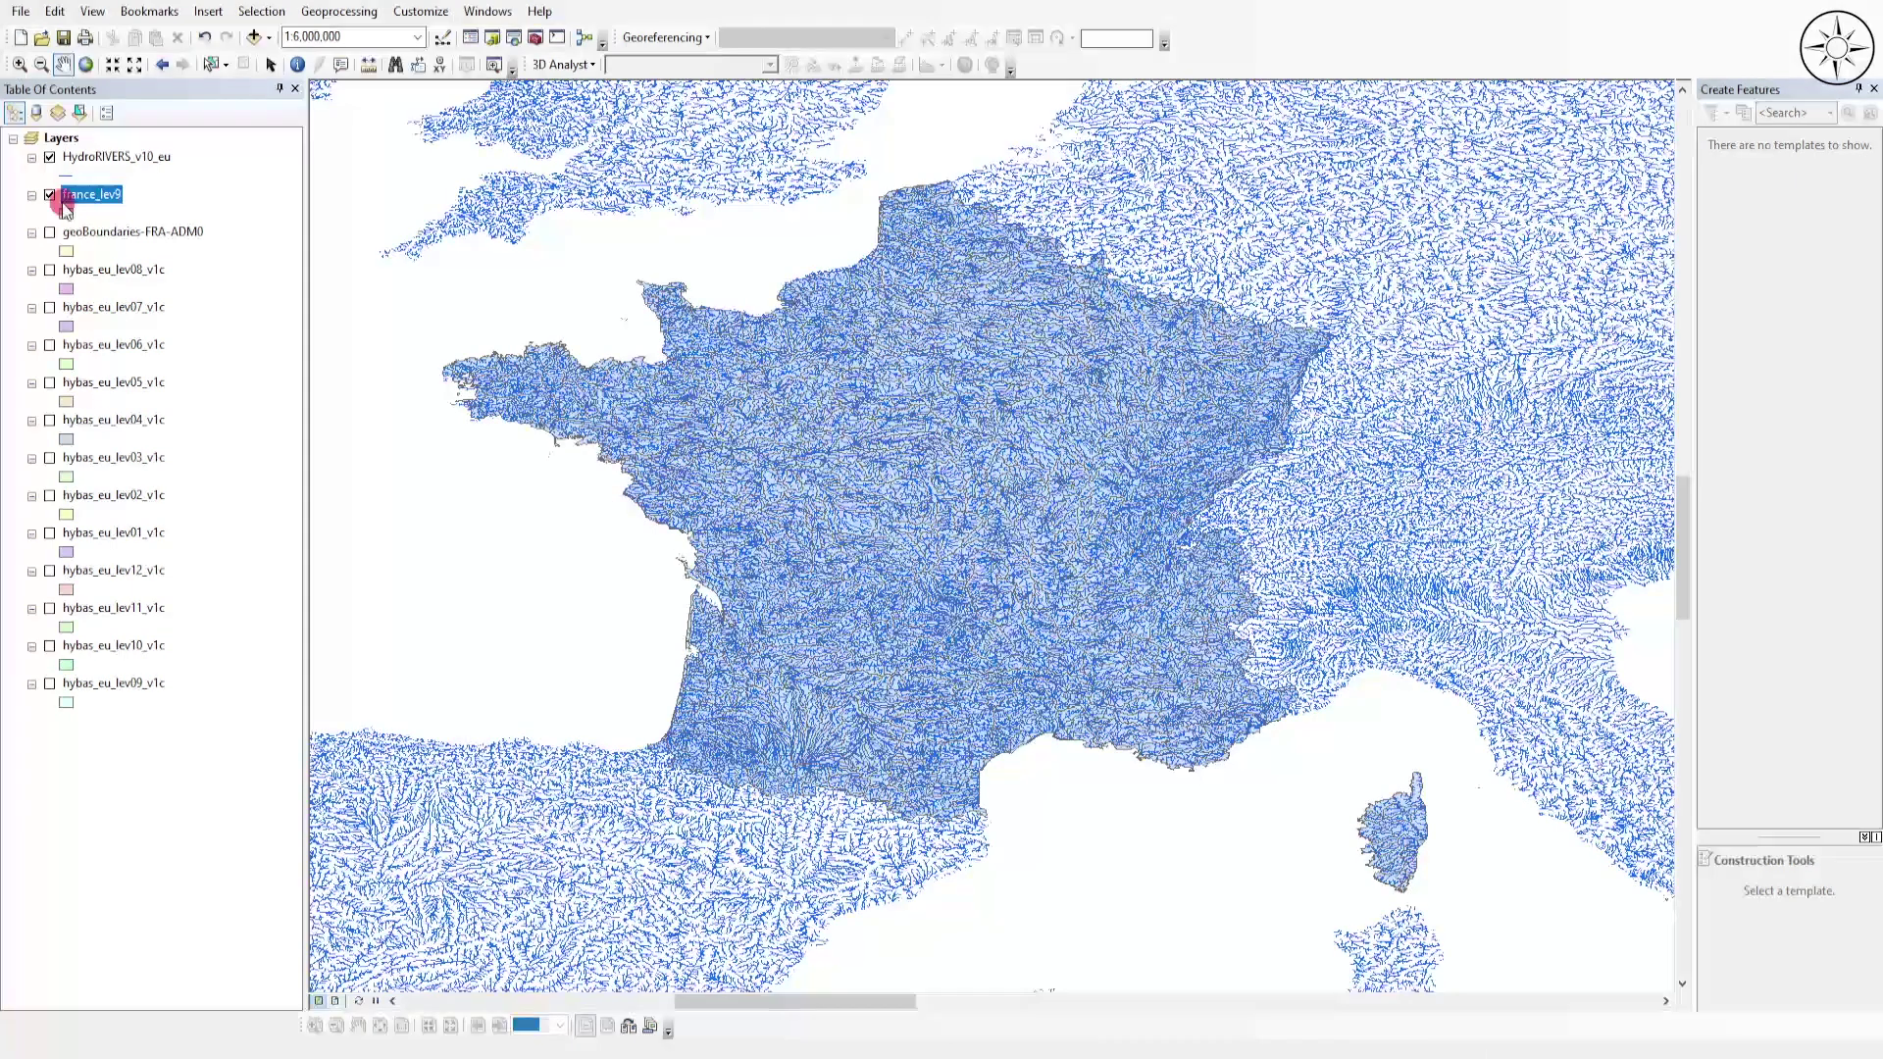
{"action": "left_click", "coordinate": [49, 157]}
{"action": "left_click_drag", "start_coordinate": [786, 622], "coordinate": [820, 626]}
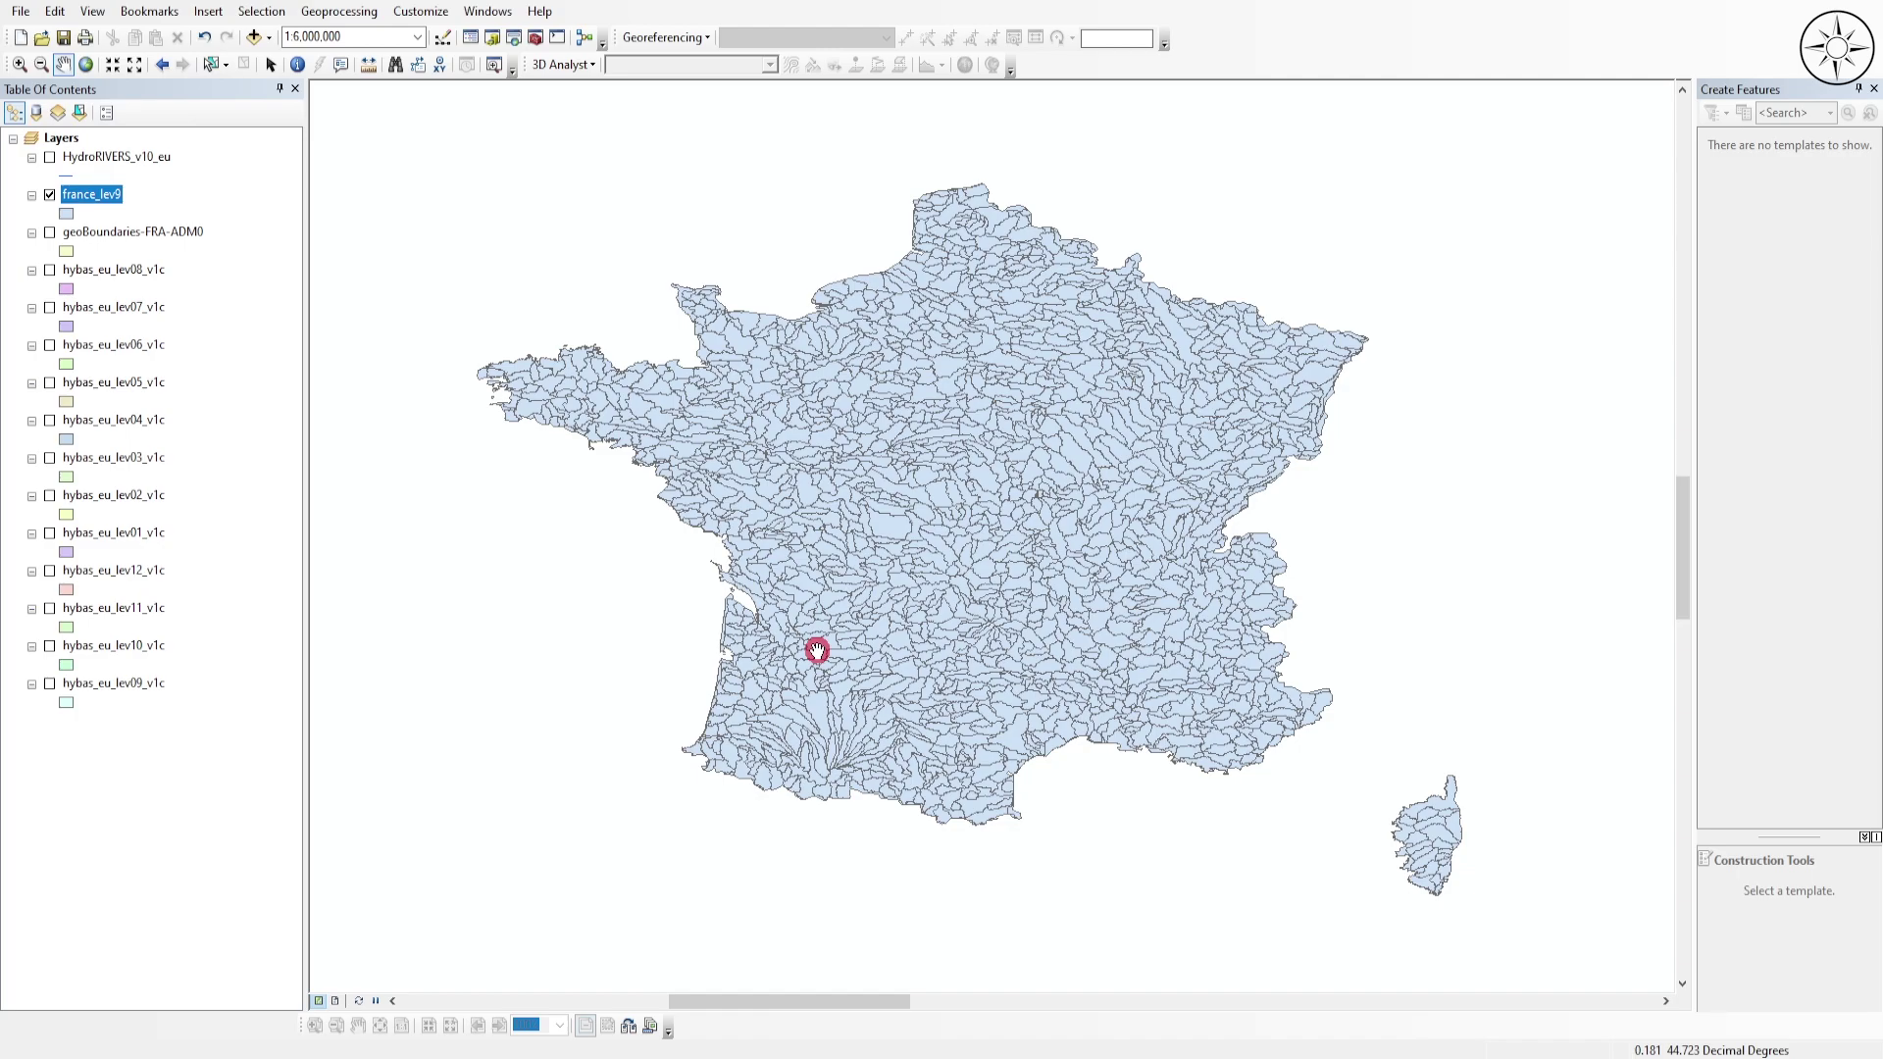
- Clip HydroRIVERS_v10_eu to geoBoundaries-FRA-ADM0, producing the france_riv layer
{"action": "left_click", "coordinate": [382, 22]}
{"action": "left_click", "coordinate": [356, 61]}
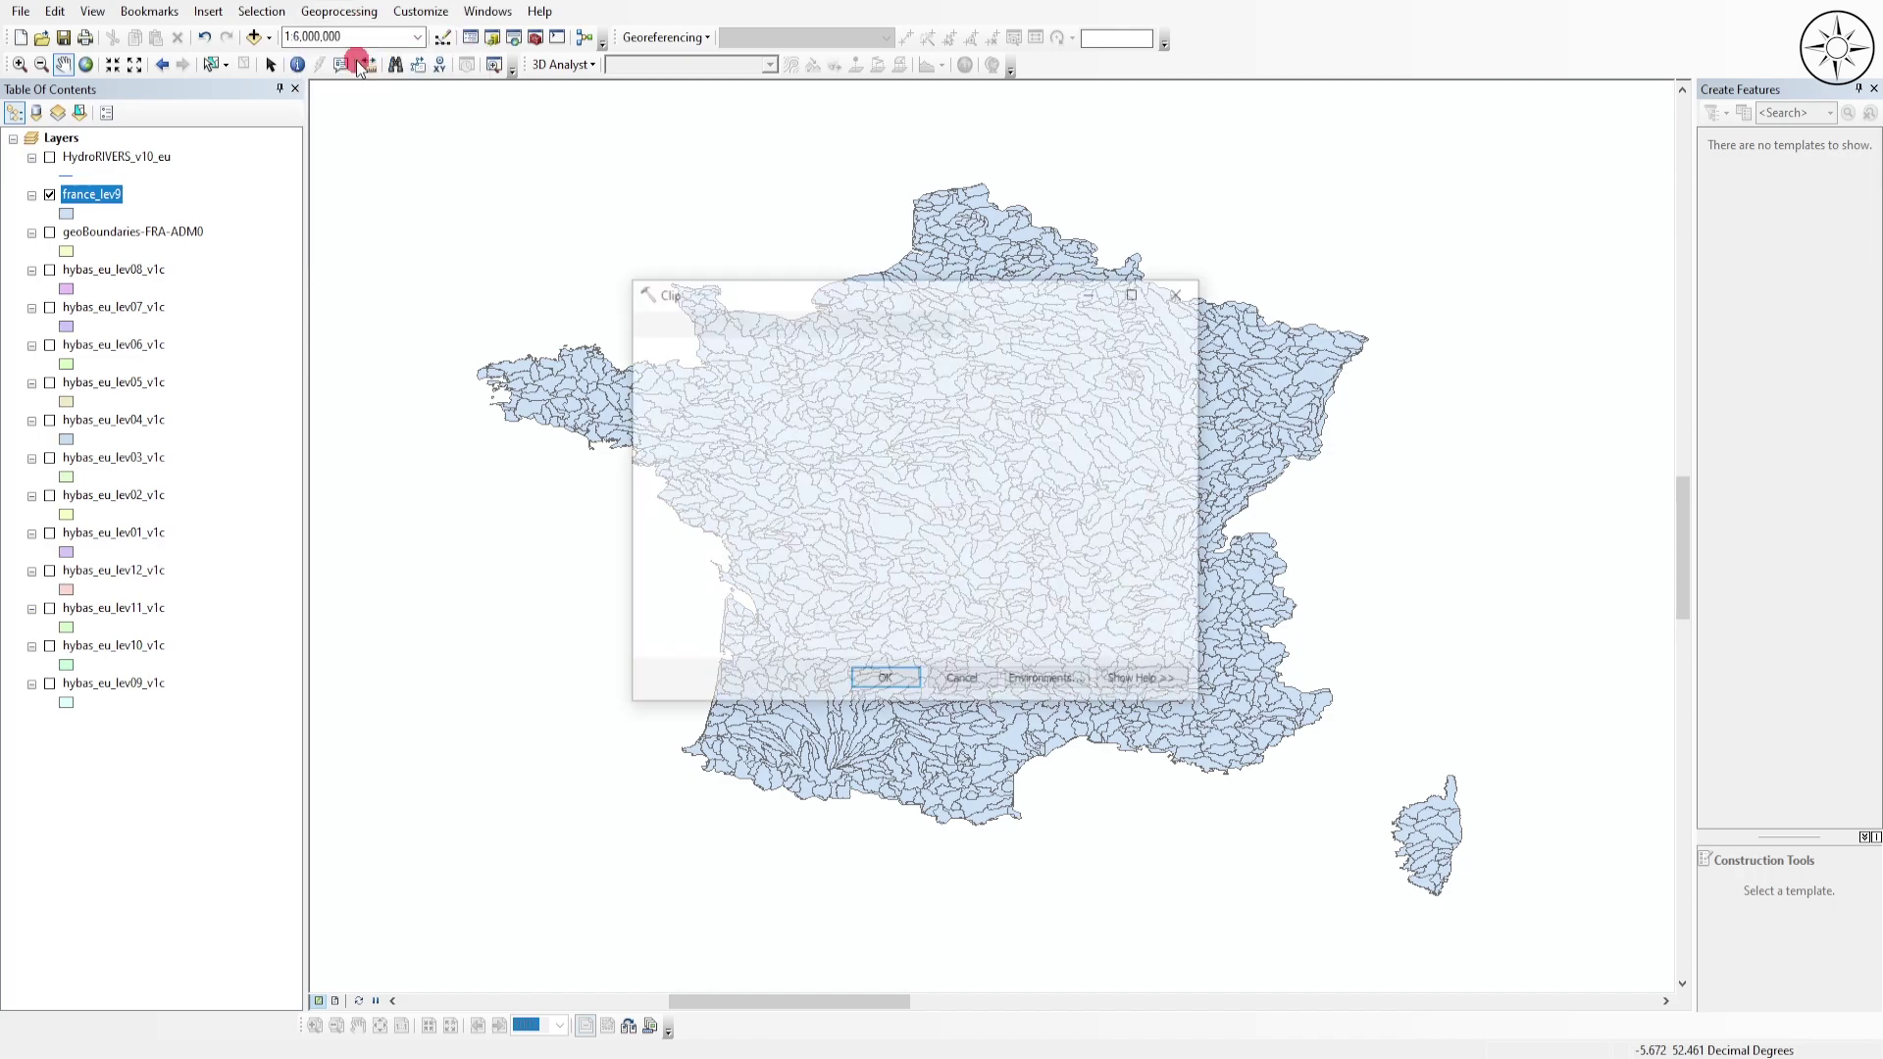
{"action": "left_click", "coordinate": [1130, 351]}
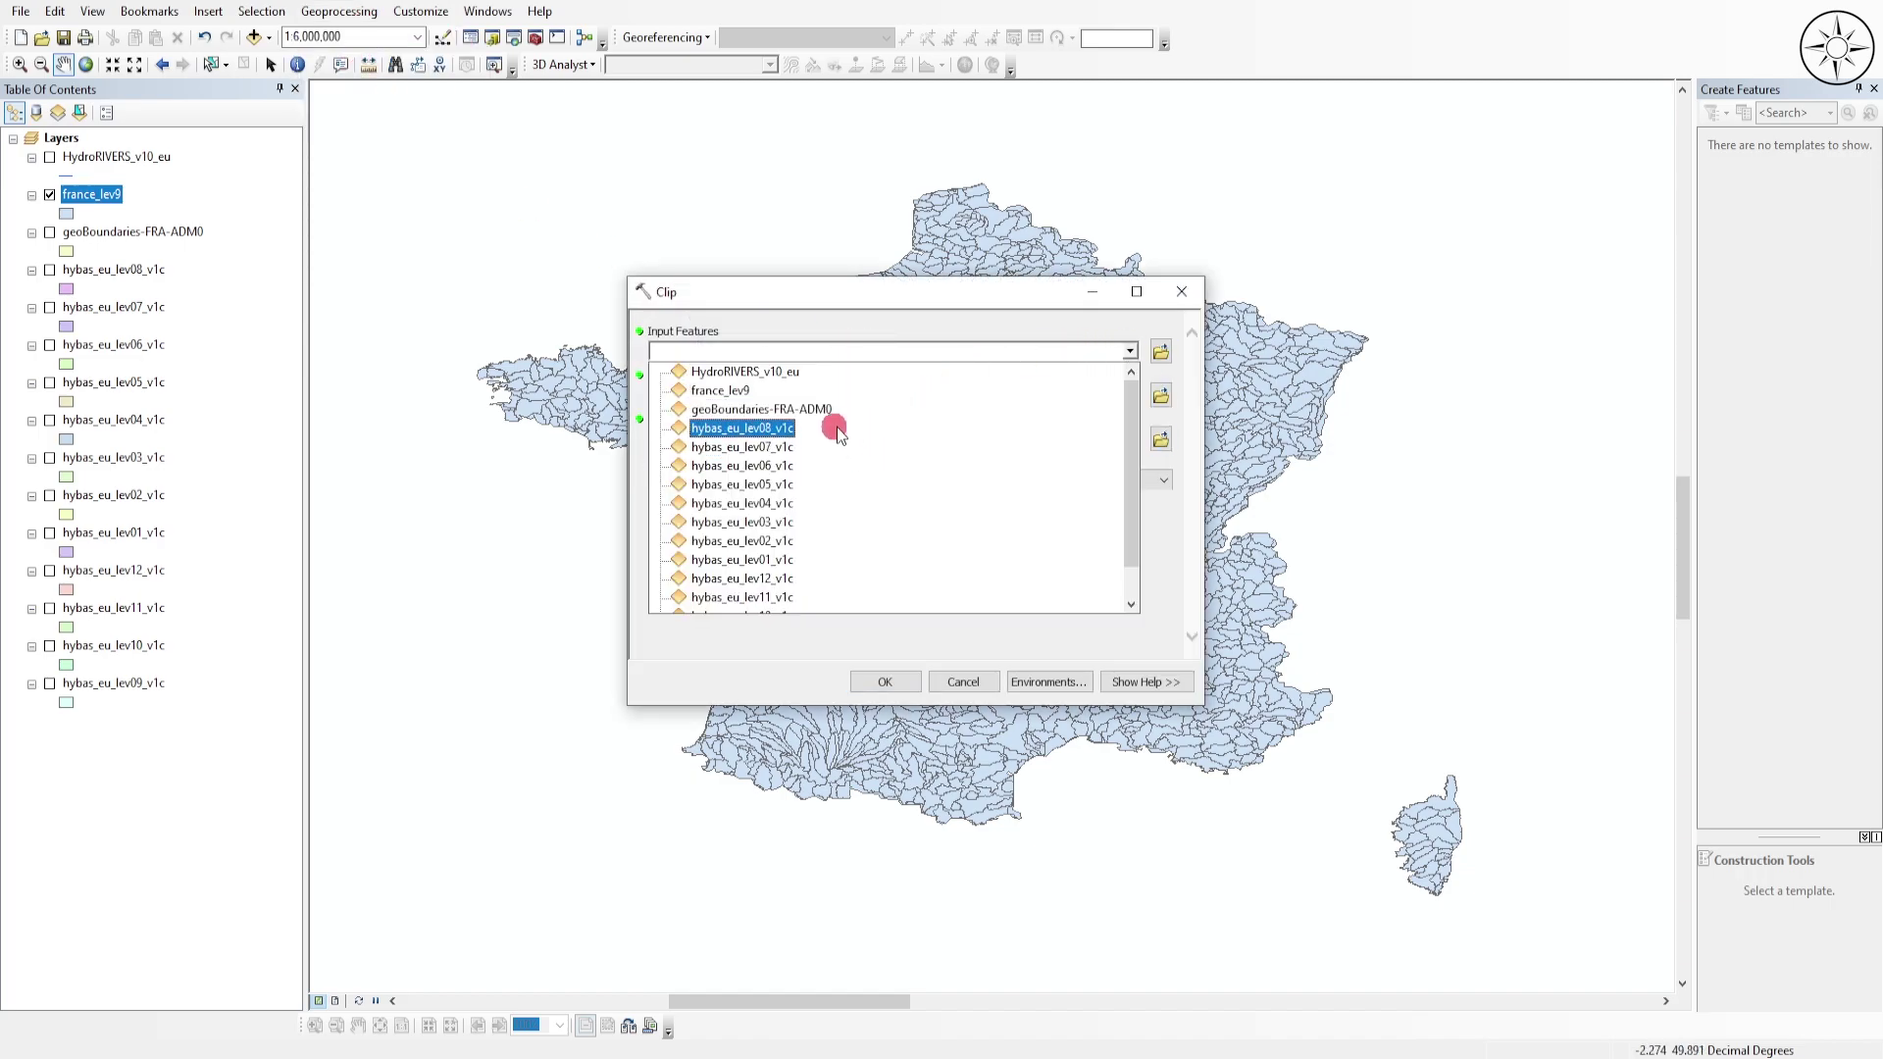
{"action": "left_click", "coordinate": [863, 372]}
{"action": "left_click", "coordinate": [1130, 397]}
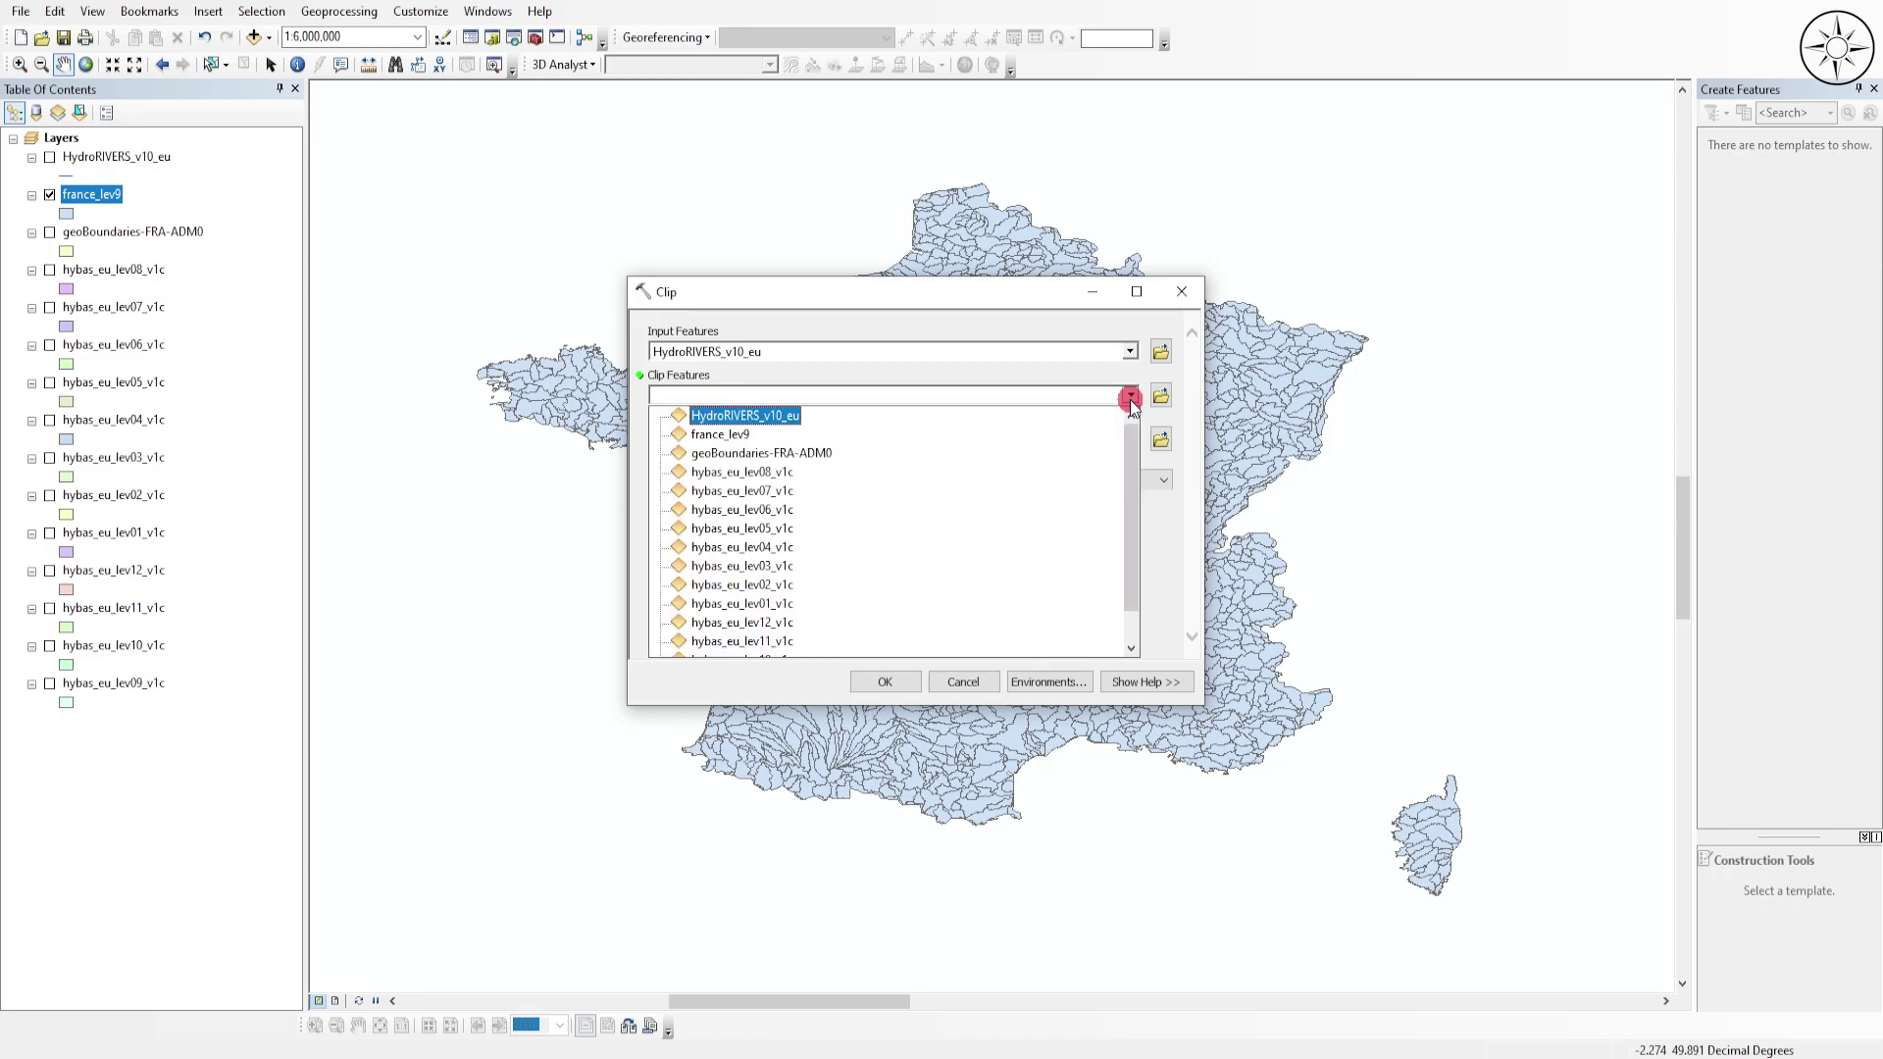
{"action": "left_click", "coordinate": [796, 453]}
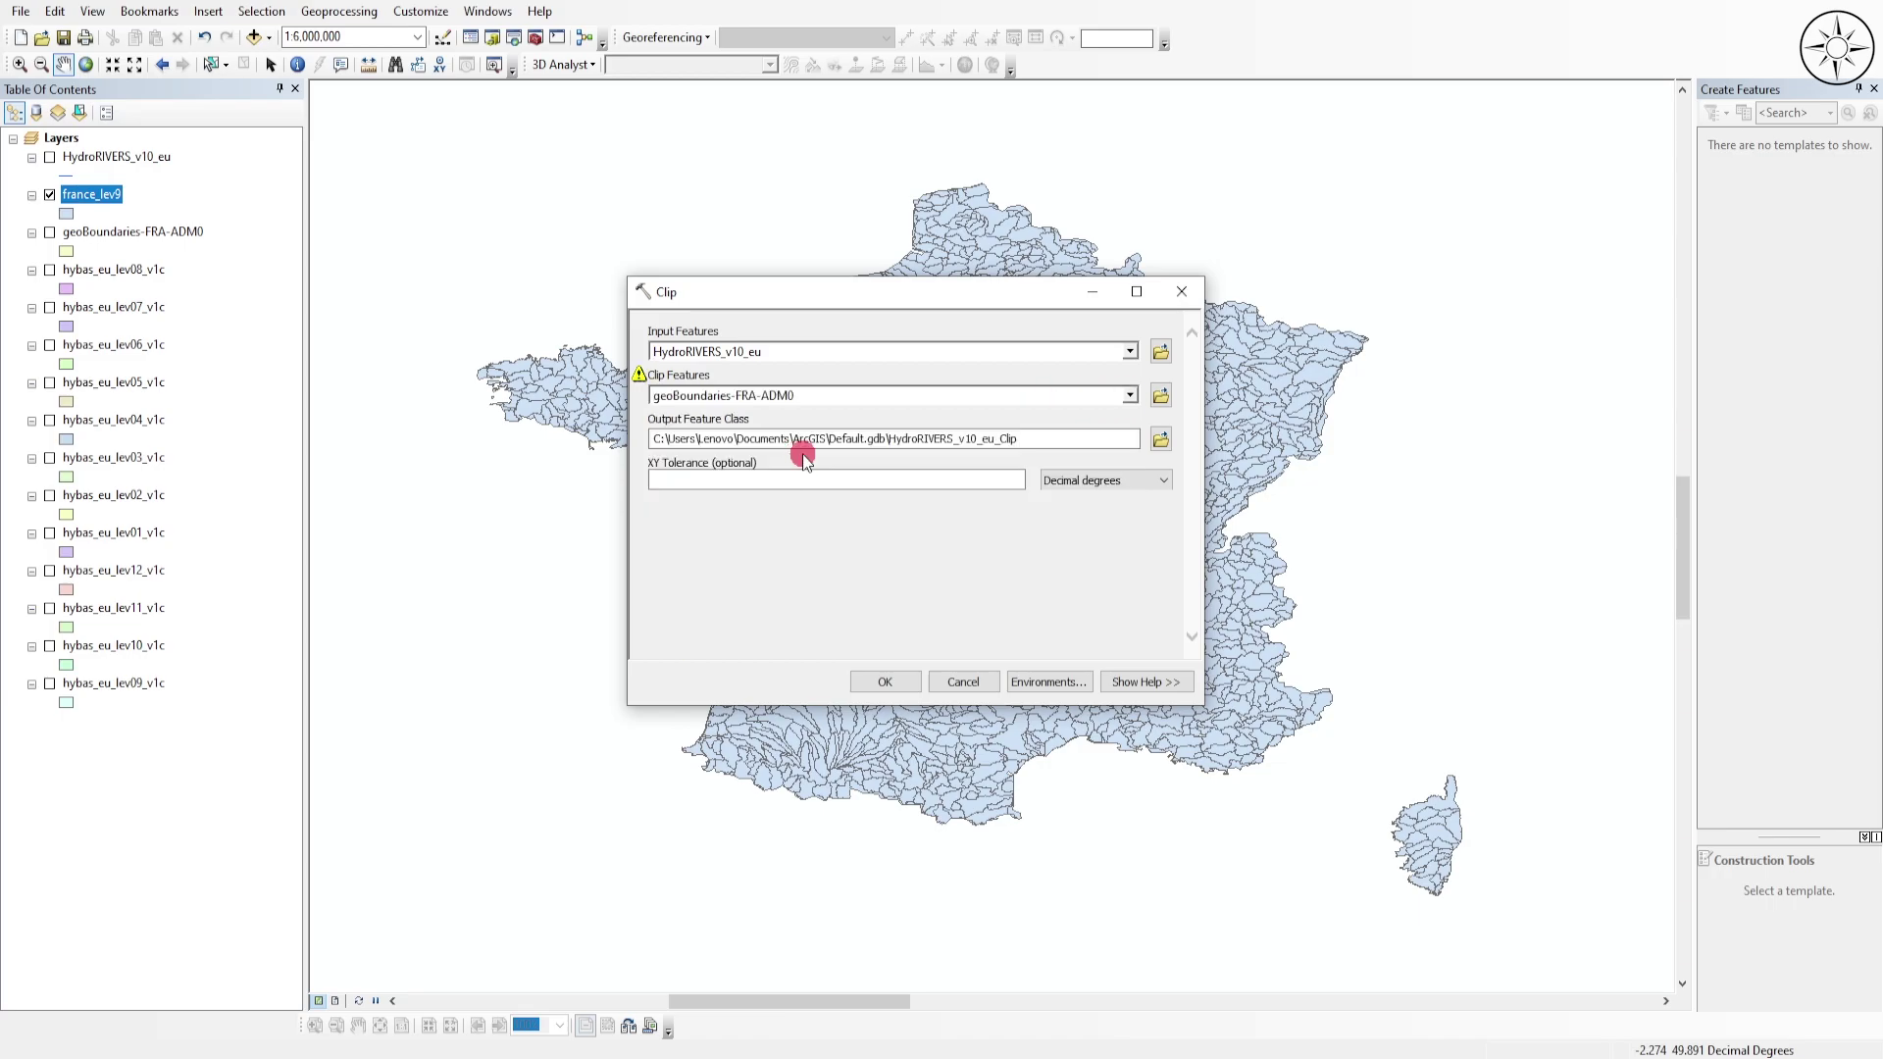
{"action": "left_click", "coordinate": [888, 680]}
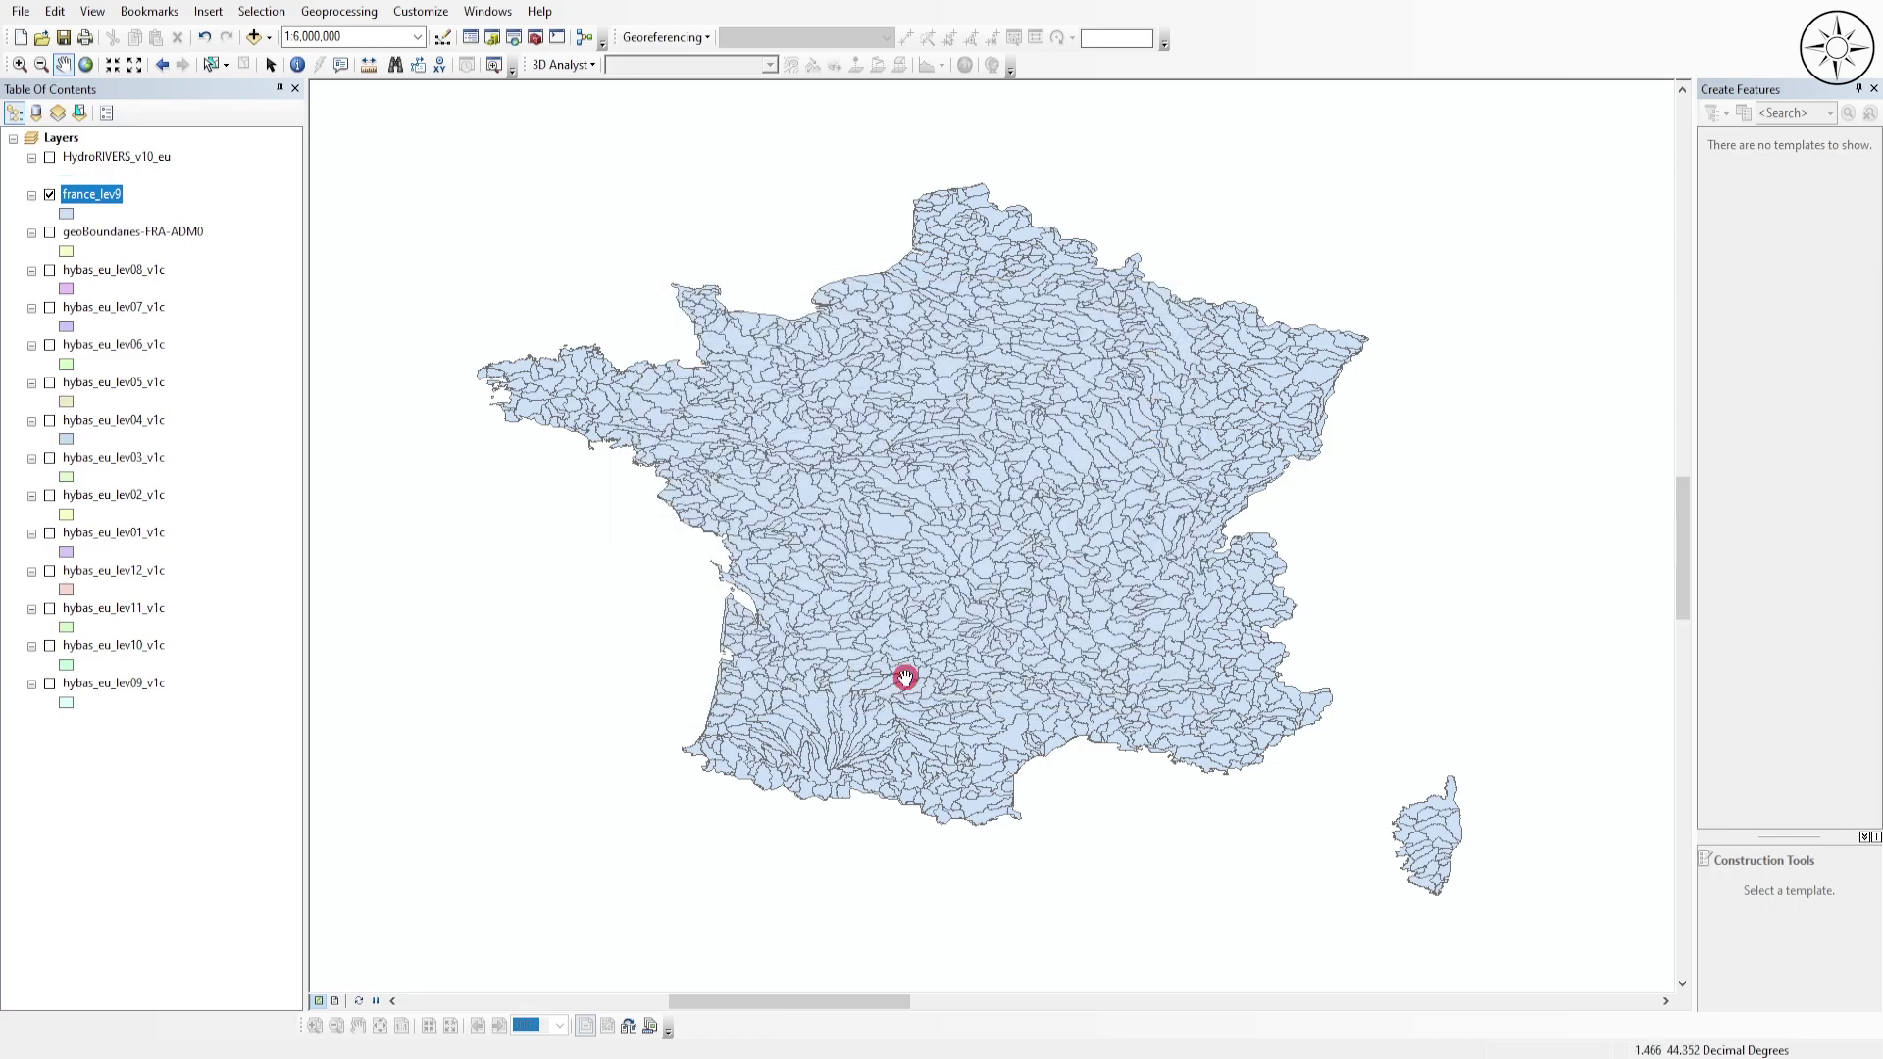
{"action": "scroll", "coordinate": [919, 492], "scroll_direction": "down", "scroll_amount": 4}
{"action": "scroll", "coordinate": [919, 491], "scroll_direction": "up", "scroll_amount": 3}
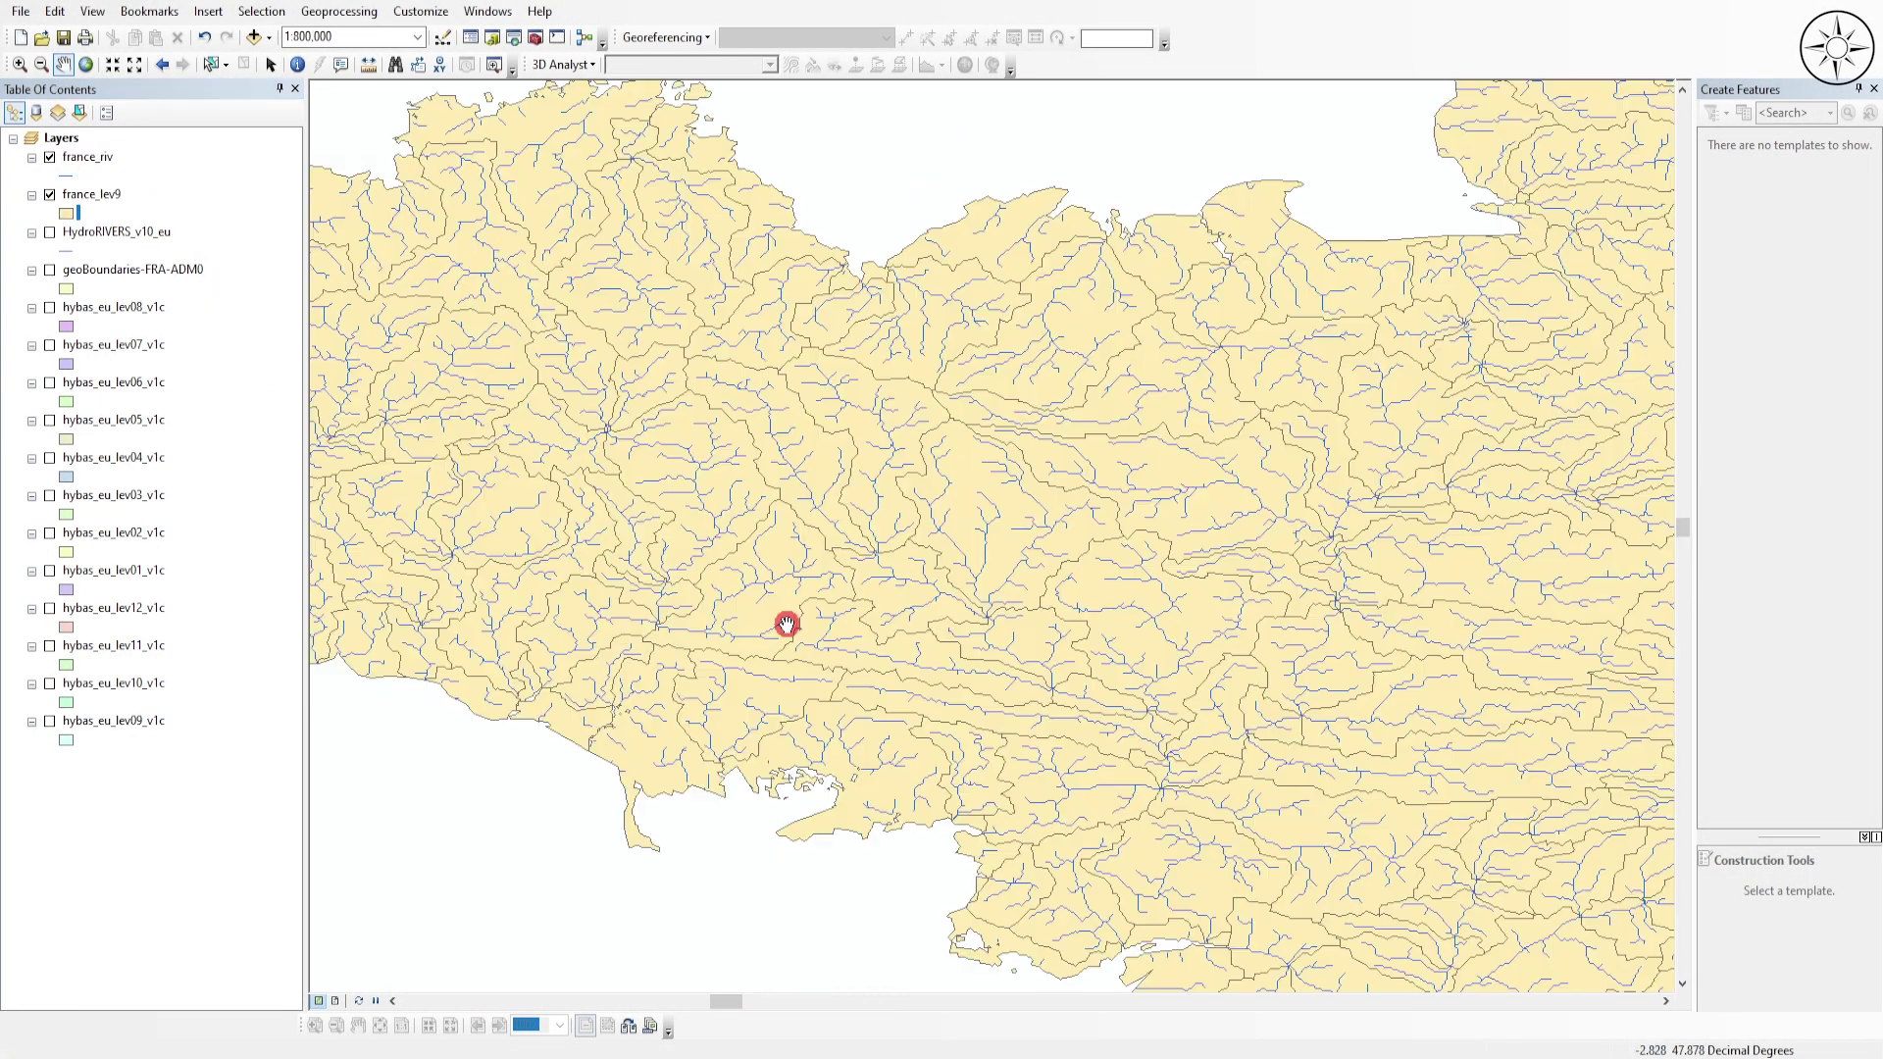
- Identify a level-9 basin (SUB_AREA 572.2, UP_AREA 1117.1), then select that single basin polygon
{"action": "left_click", "coordinate": [297, 65]}
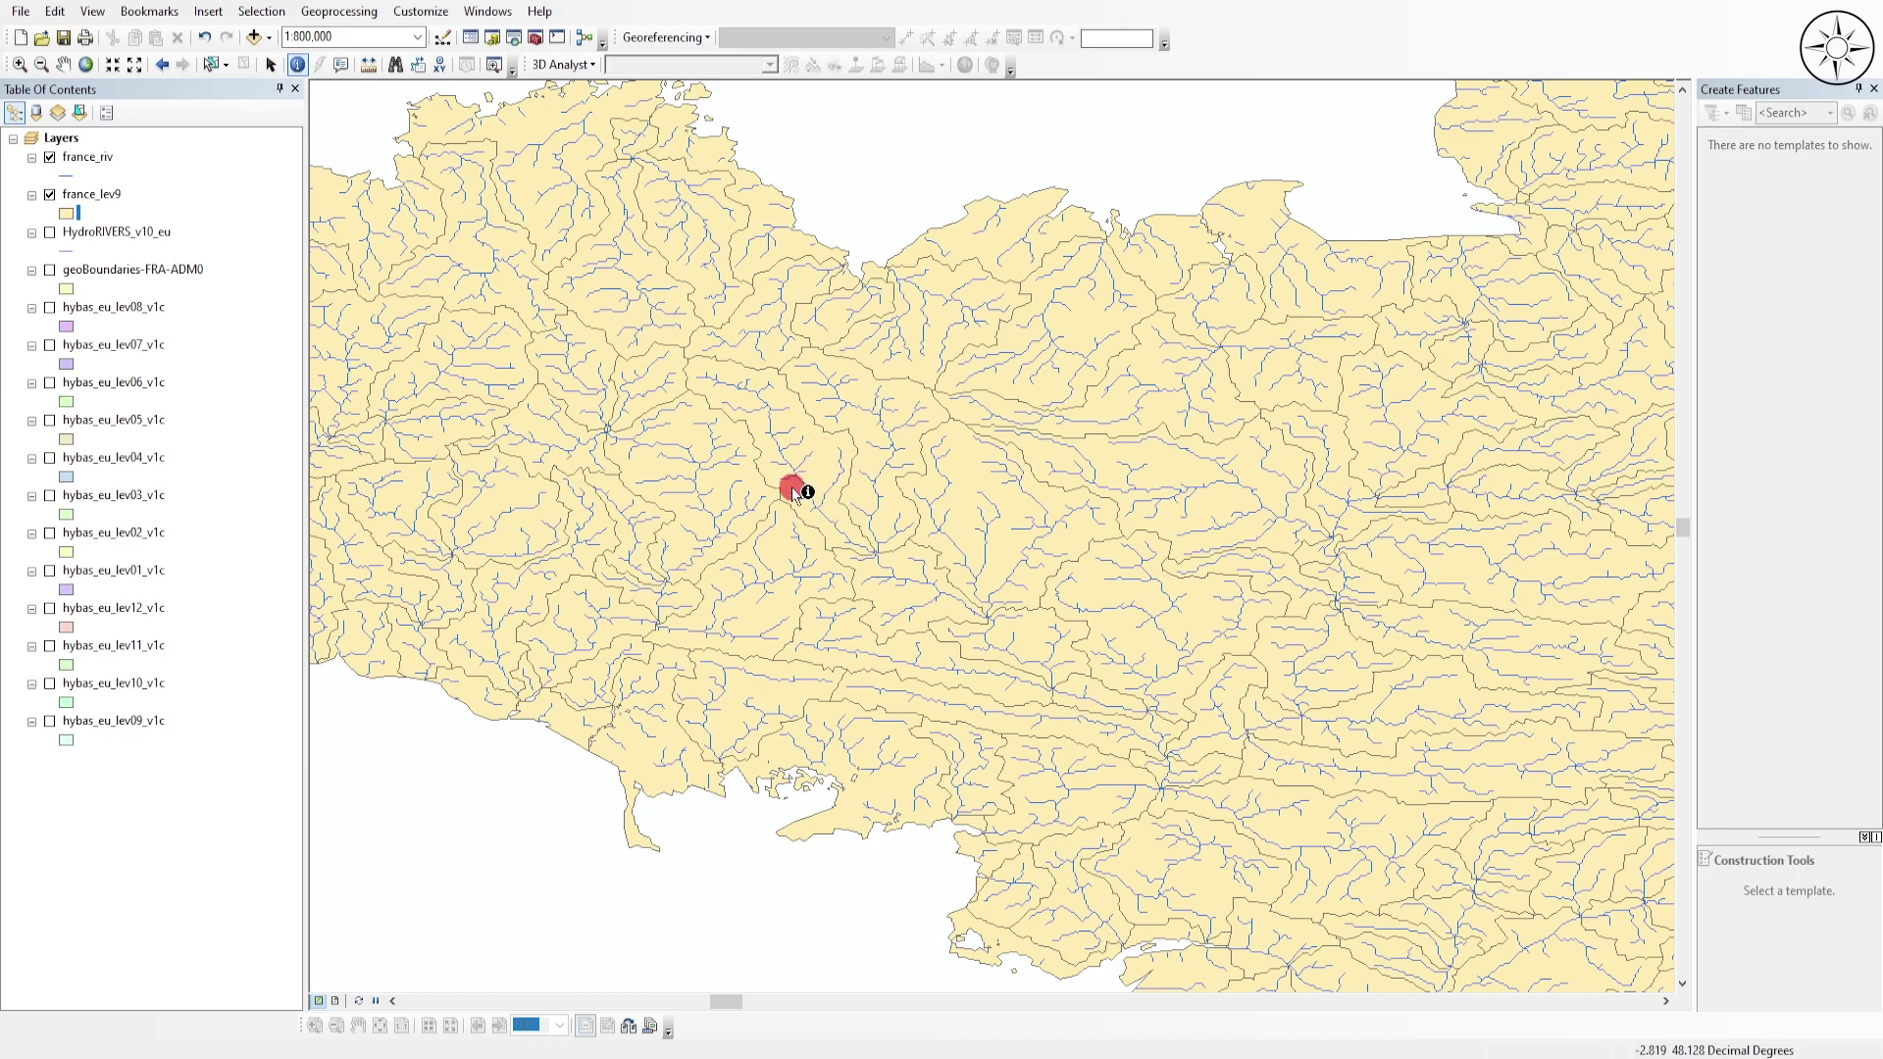
{"action": "left_click", "coordinate": [742, 436]}
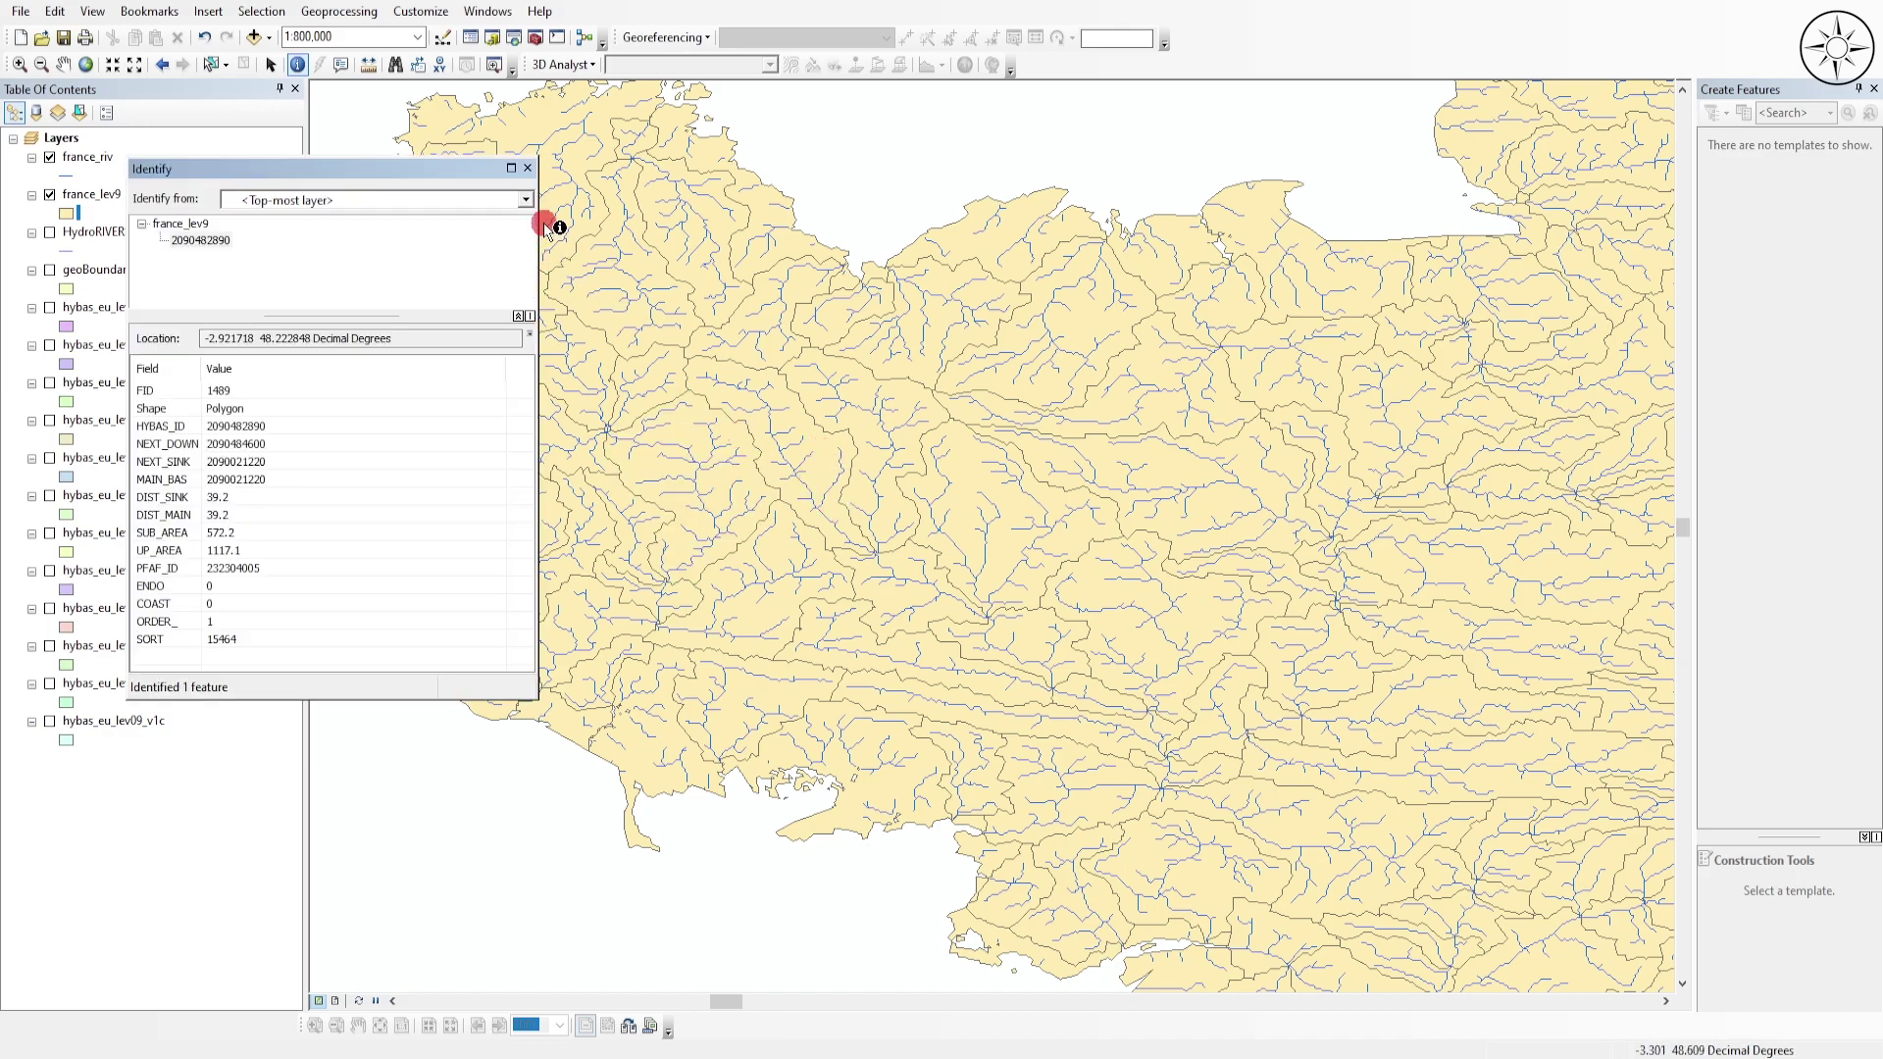
{"action": "left_click", "coordinate": [527, 168]}
{"action": "left_click", "coordinate": [211, 65]}
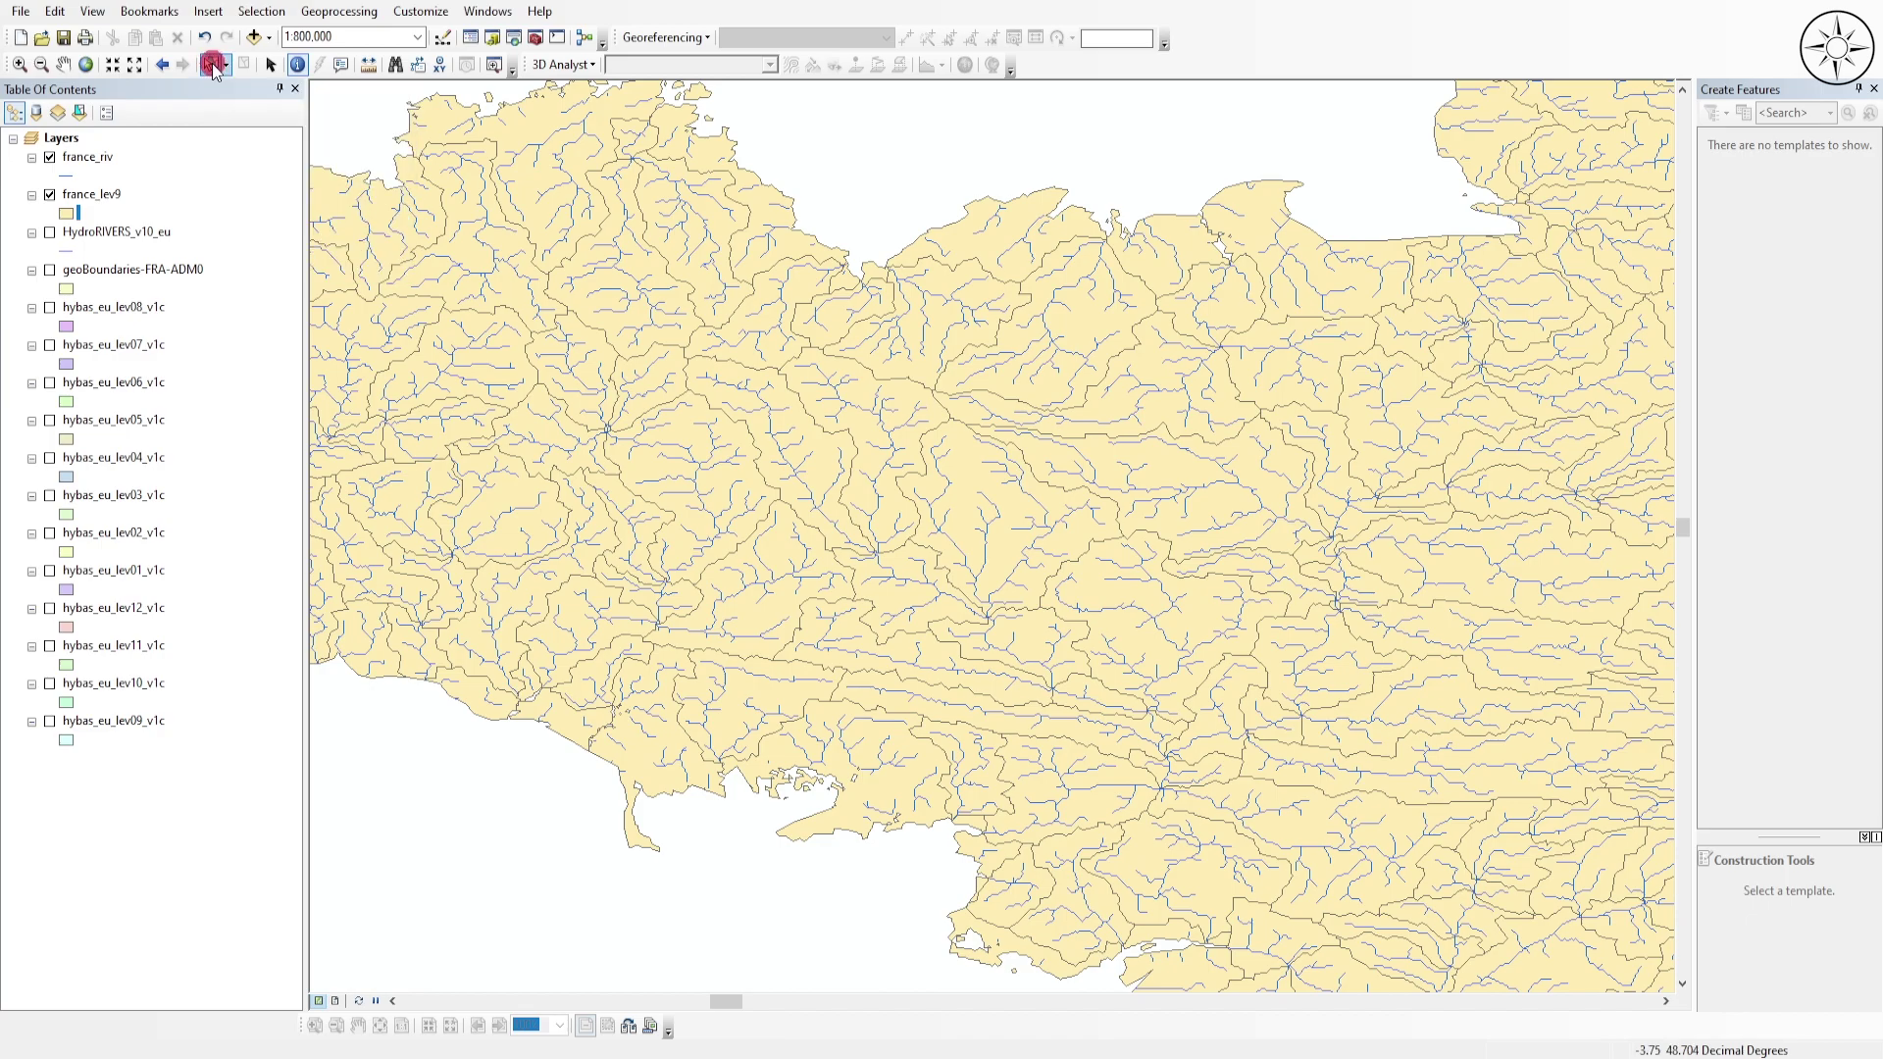
{"action": "left_click", "coordinate": [734, 438]}
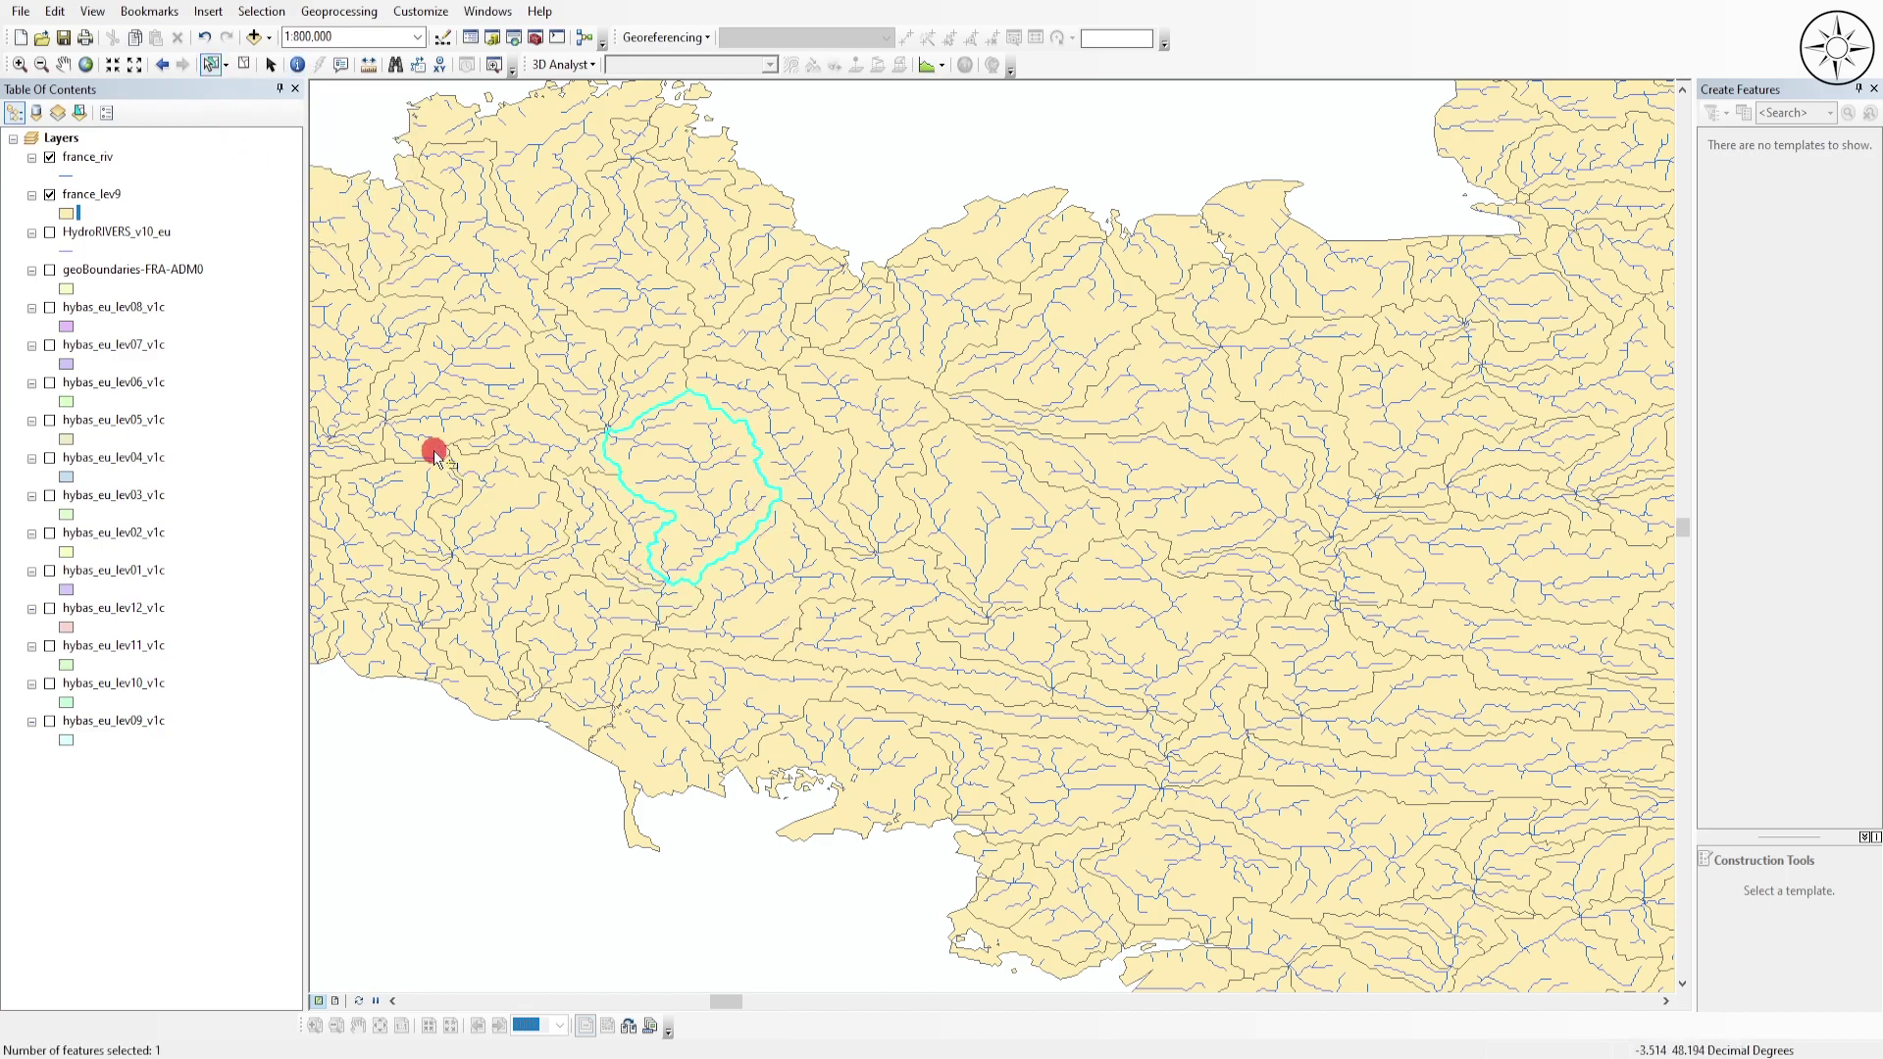
- Export the selected france_lev9 basin to basin1.shp and add it to the map
{"action": "left_click", "coordinate": [99, 196]}
{"action": "right_click", "coordinate": [102, 199]}
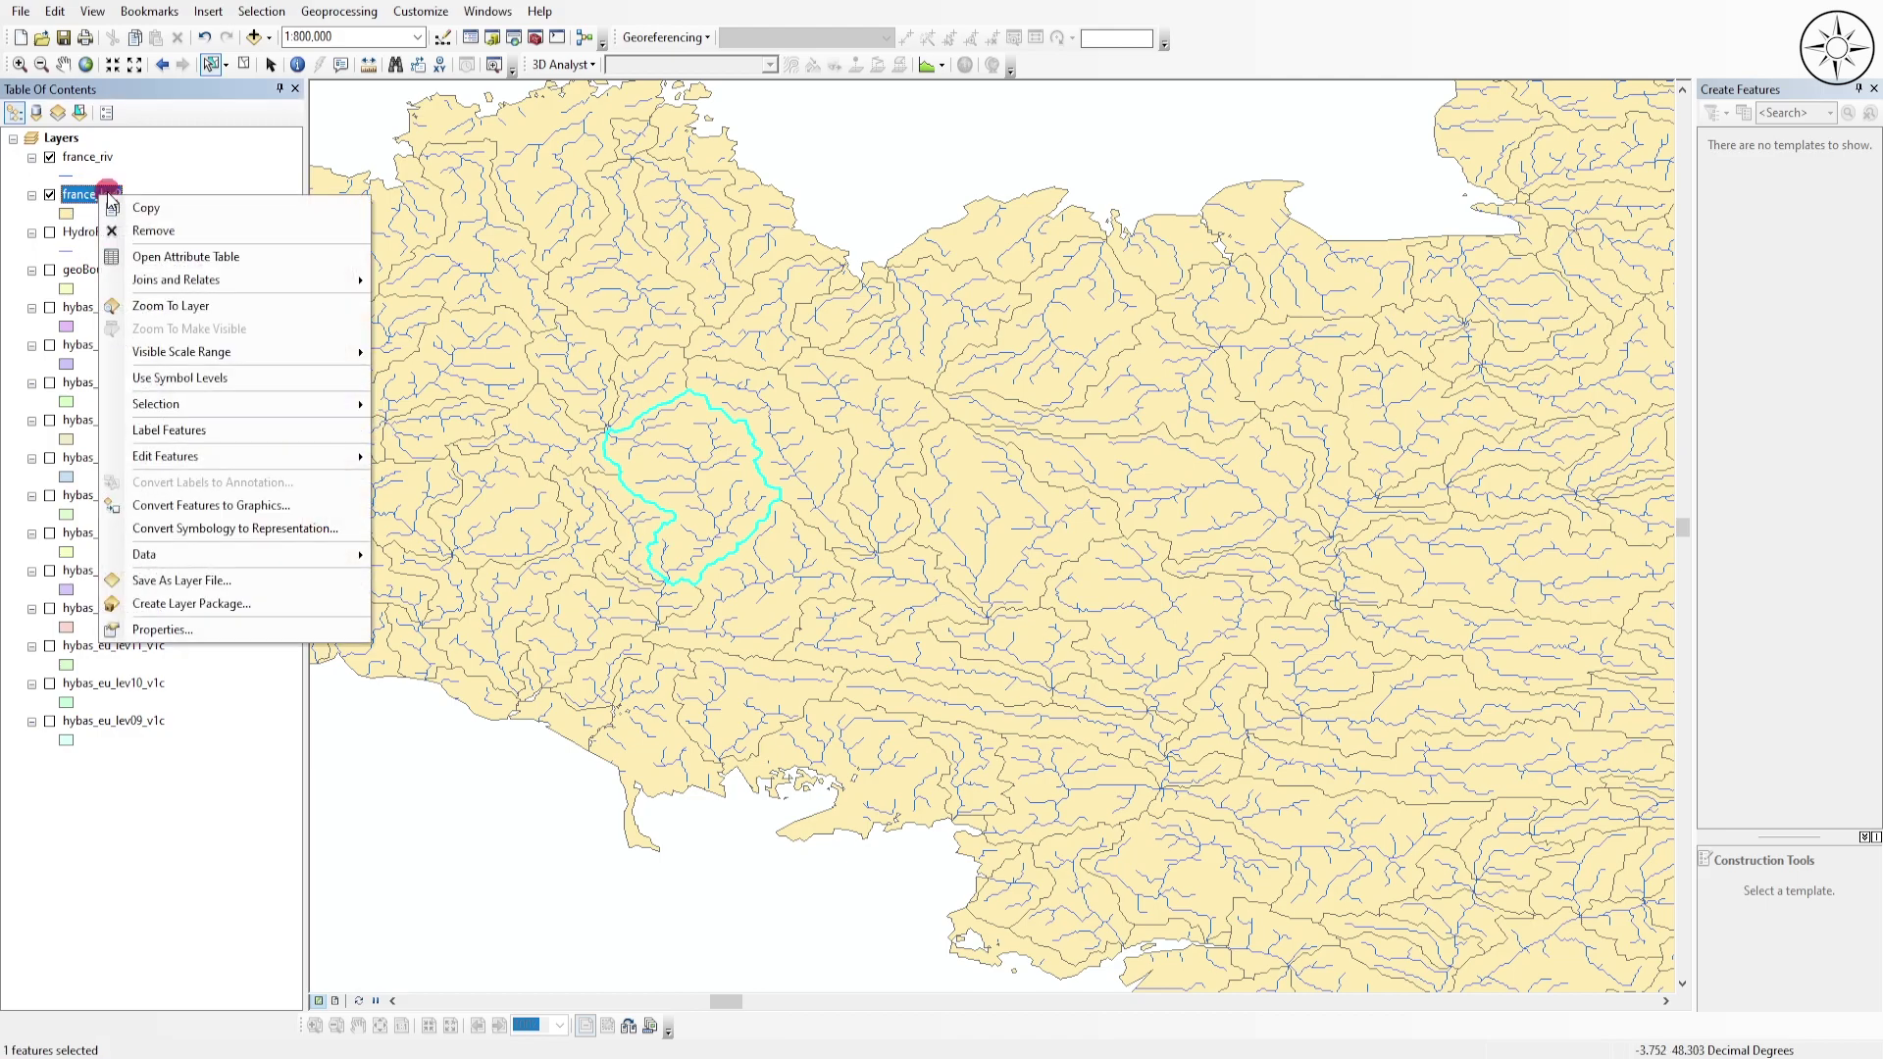
{"action": "mouse_move", "coordinate": [293, 551]}
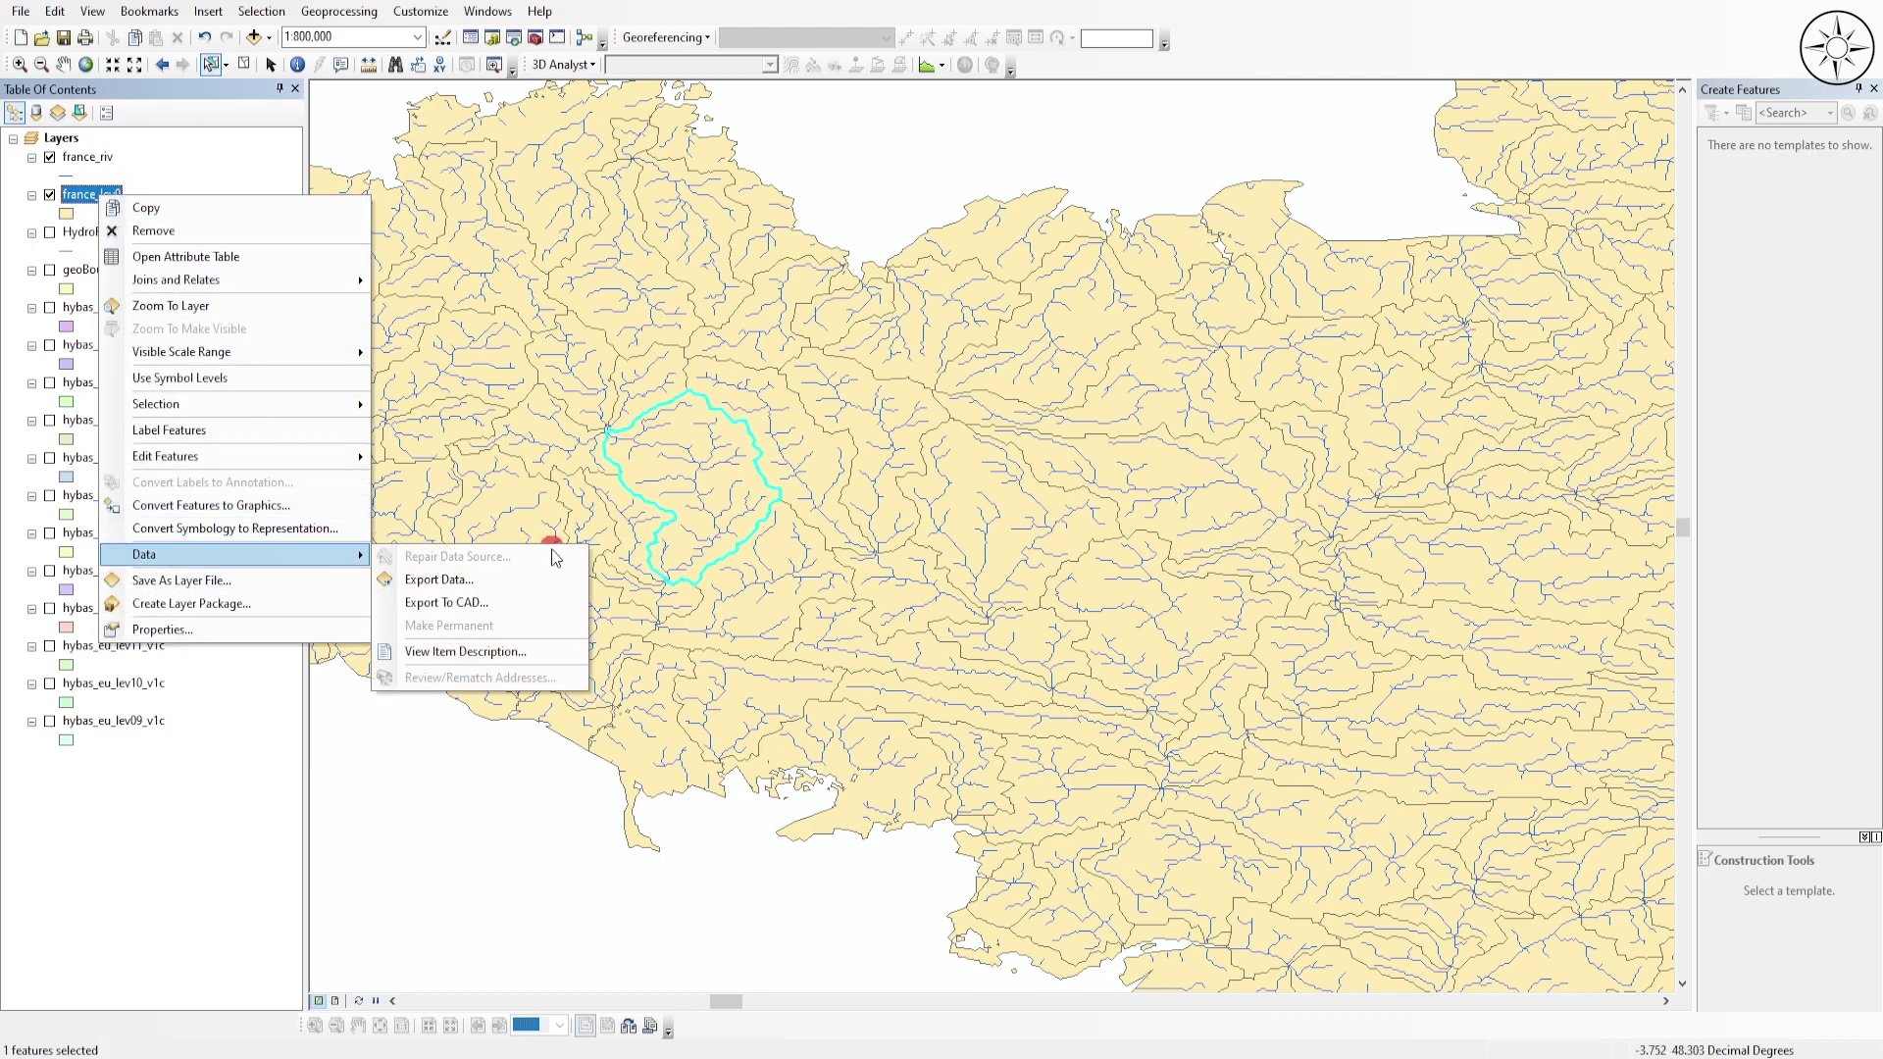
{"action": "left_click", "coordinate": [543, 578]}
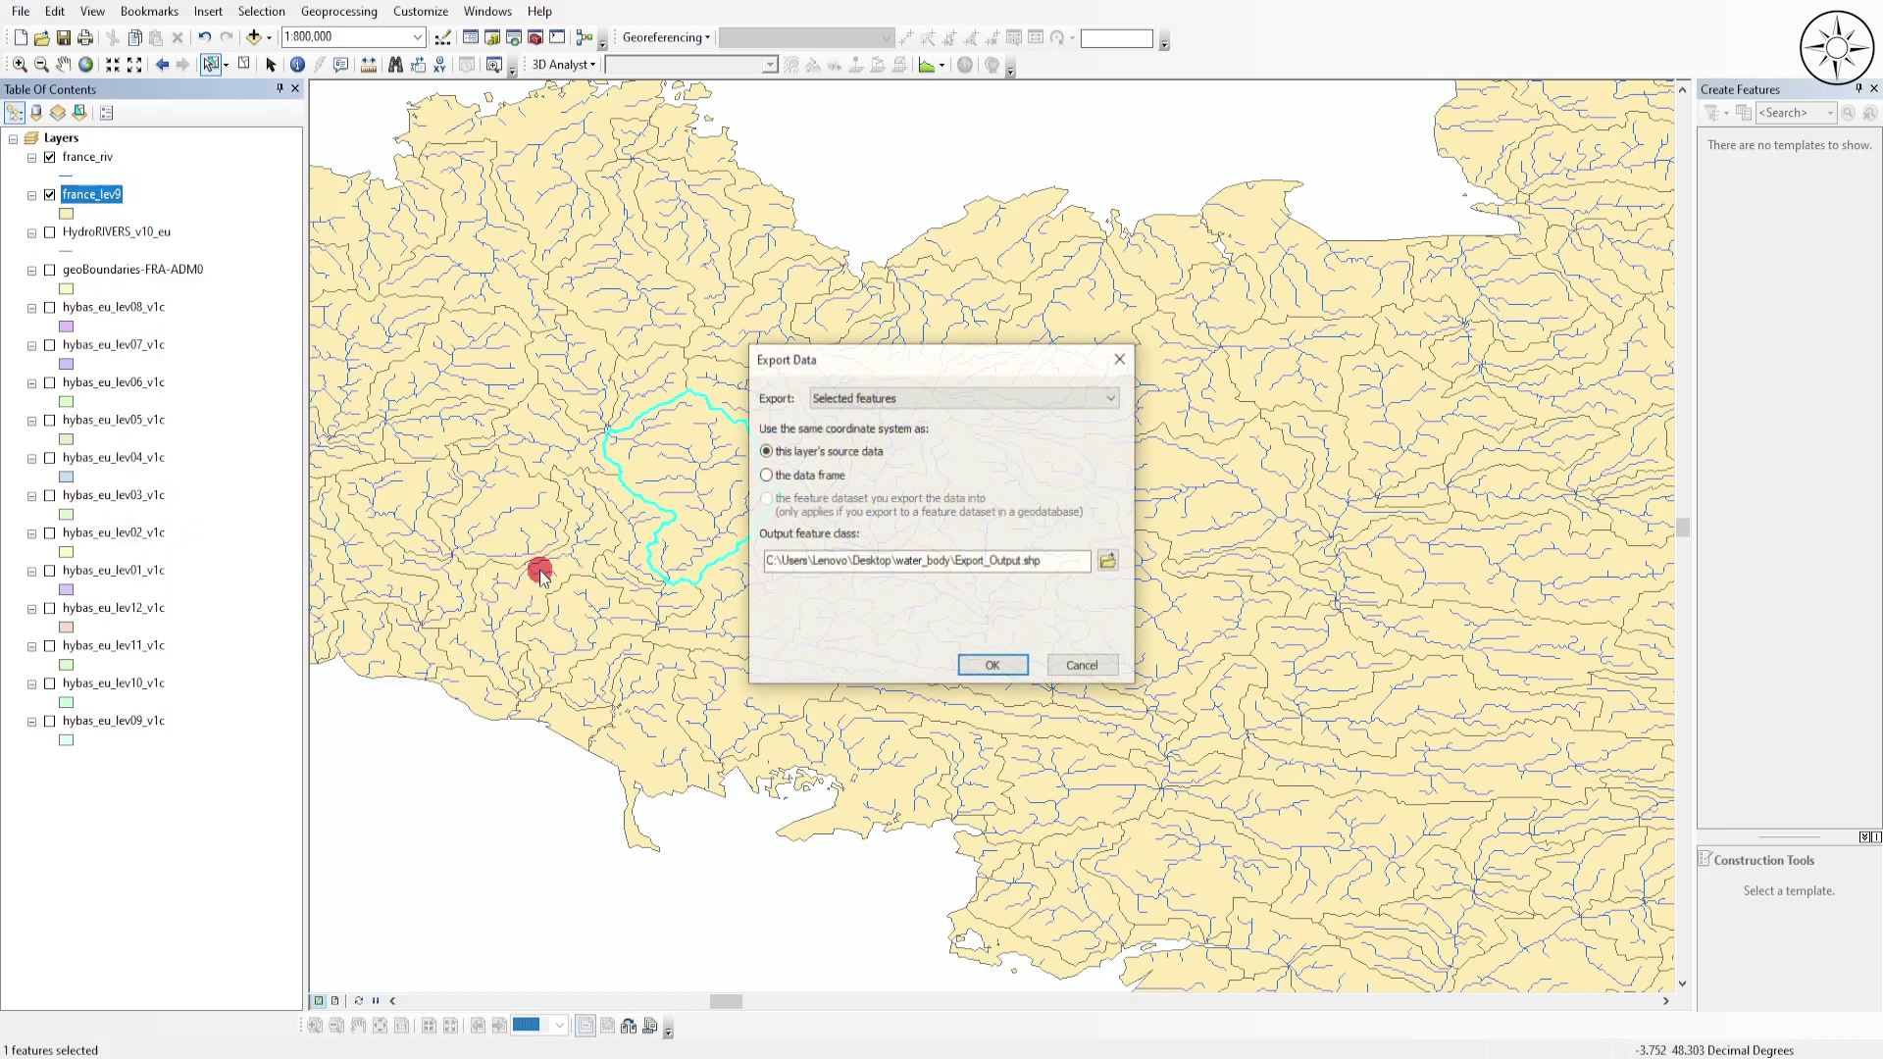
{"action": "left_click", "coordinate": [1112, 562]}
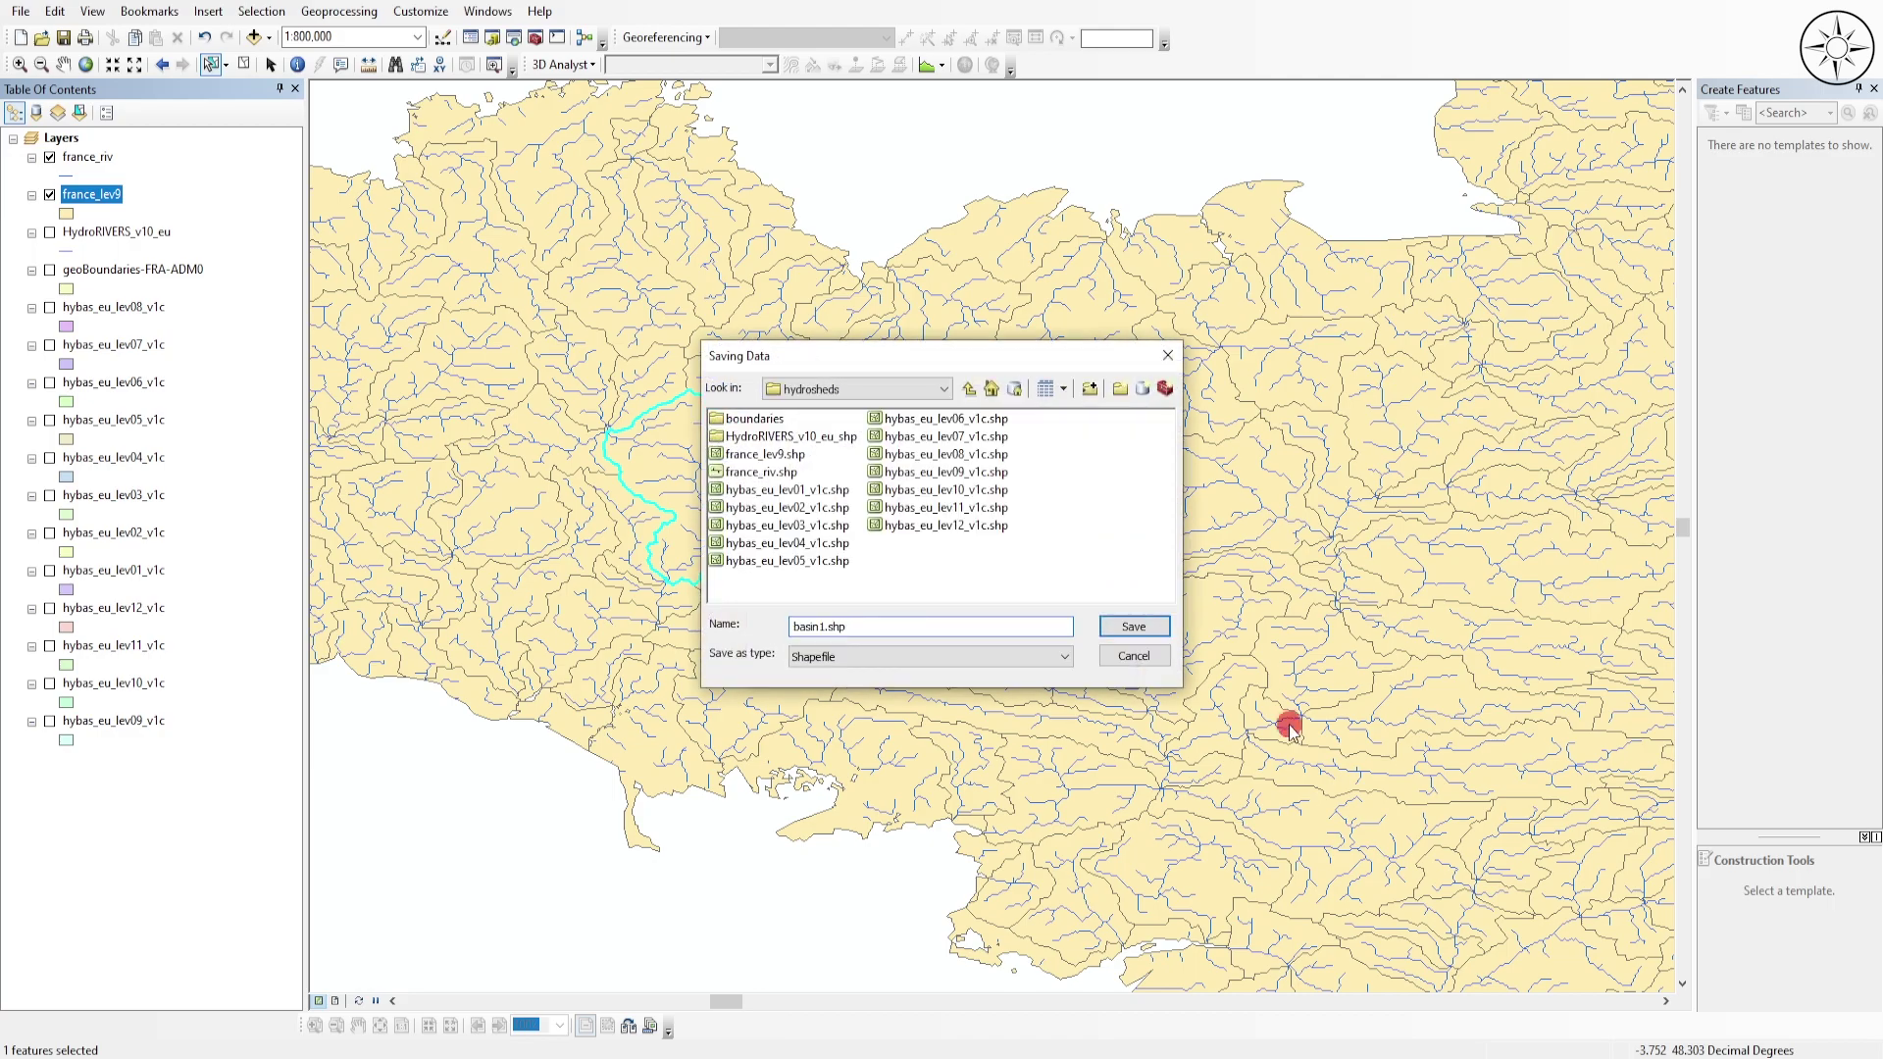
{"action": "left_click", "coordinate": [1248, 631]}
{"action": "left_click", "coordinate": [987, 666]}
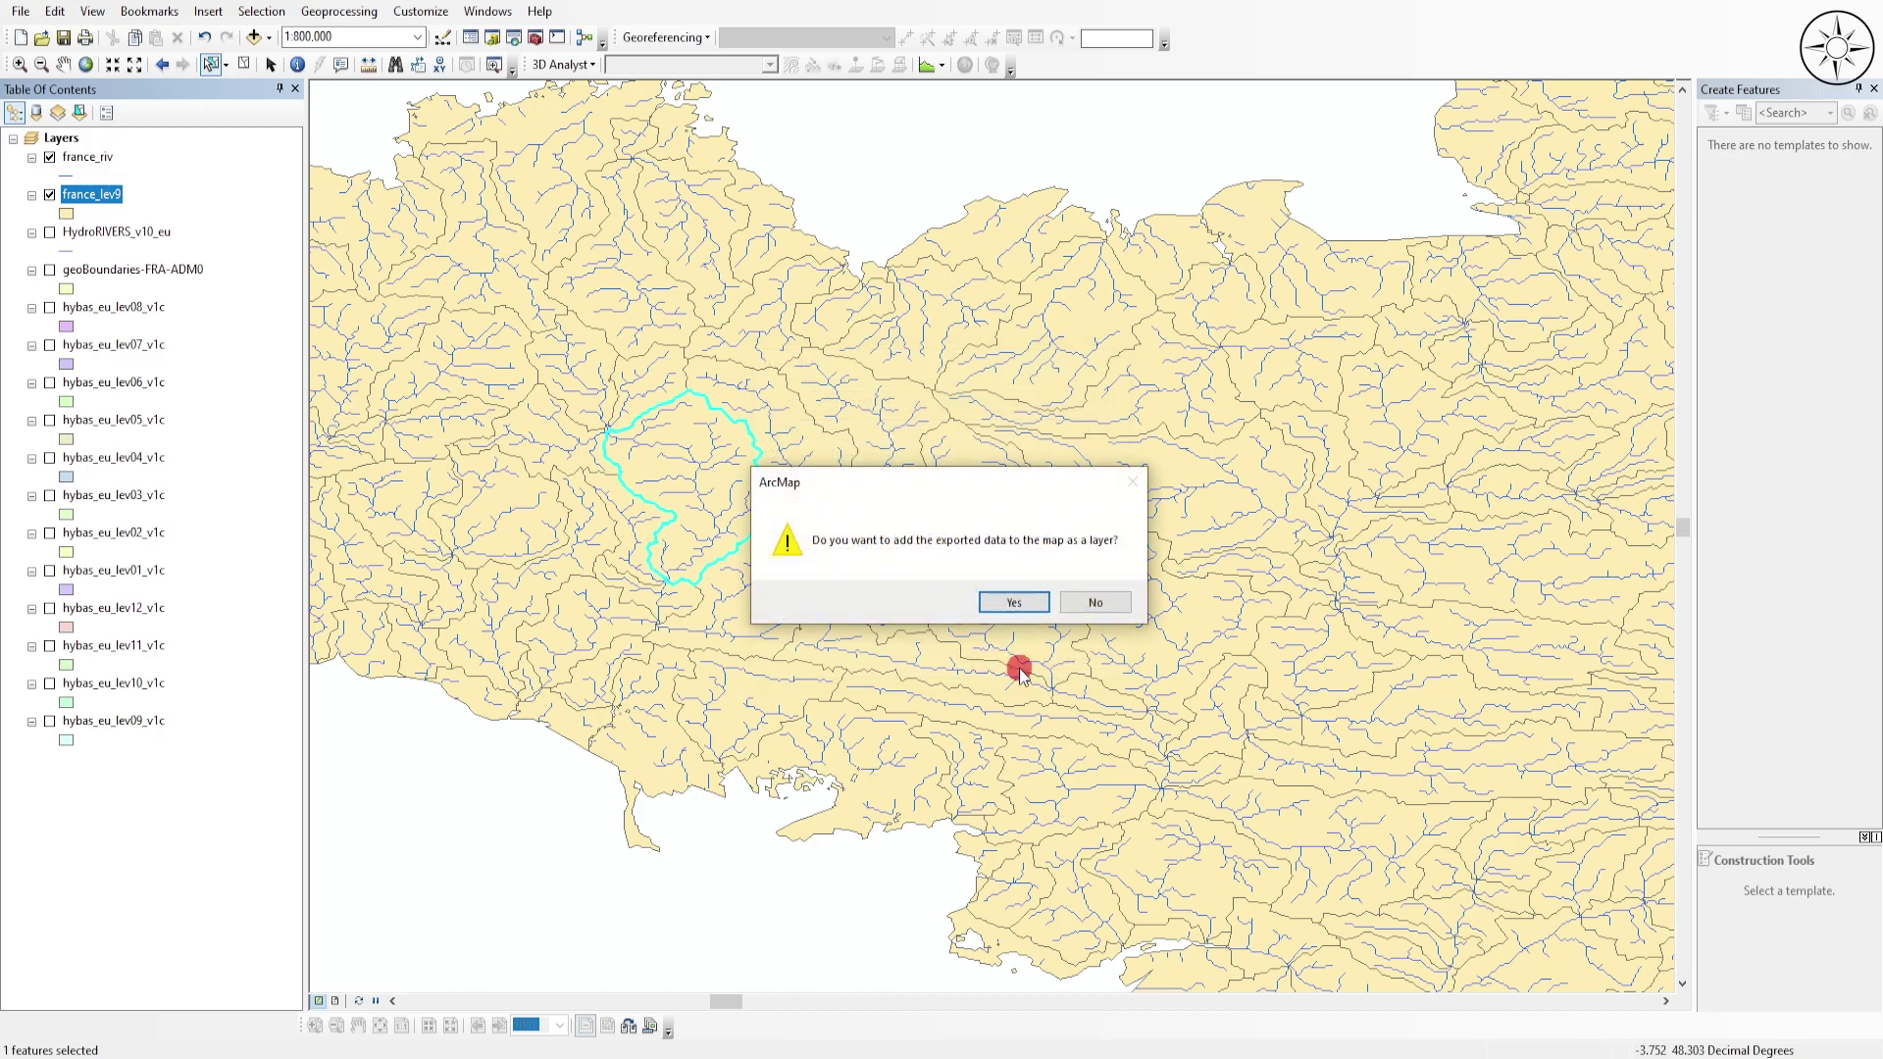
{"action": "left_click", "coordinate": [1013, 600]}
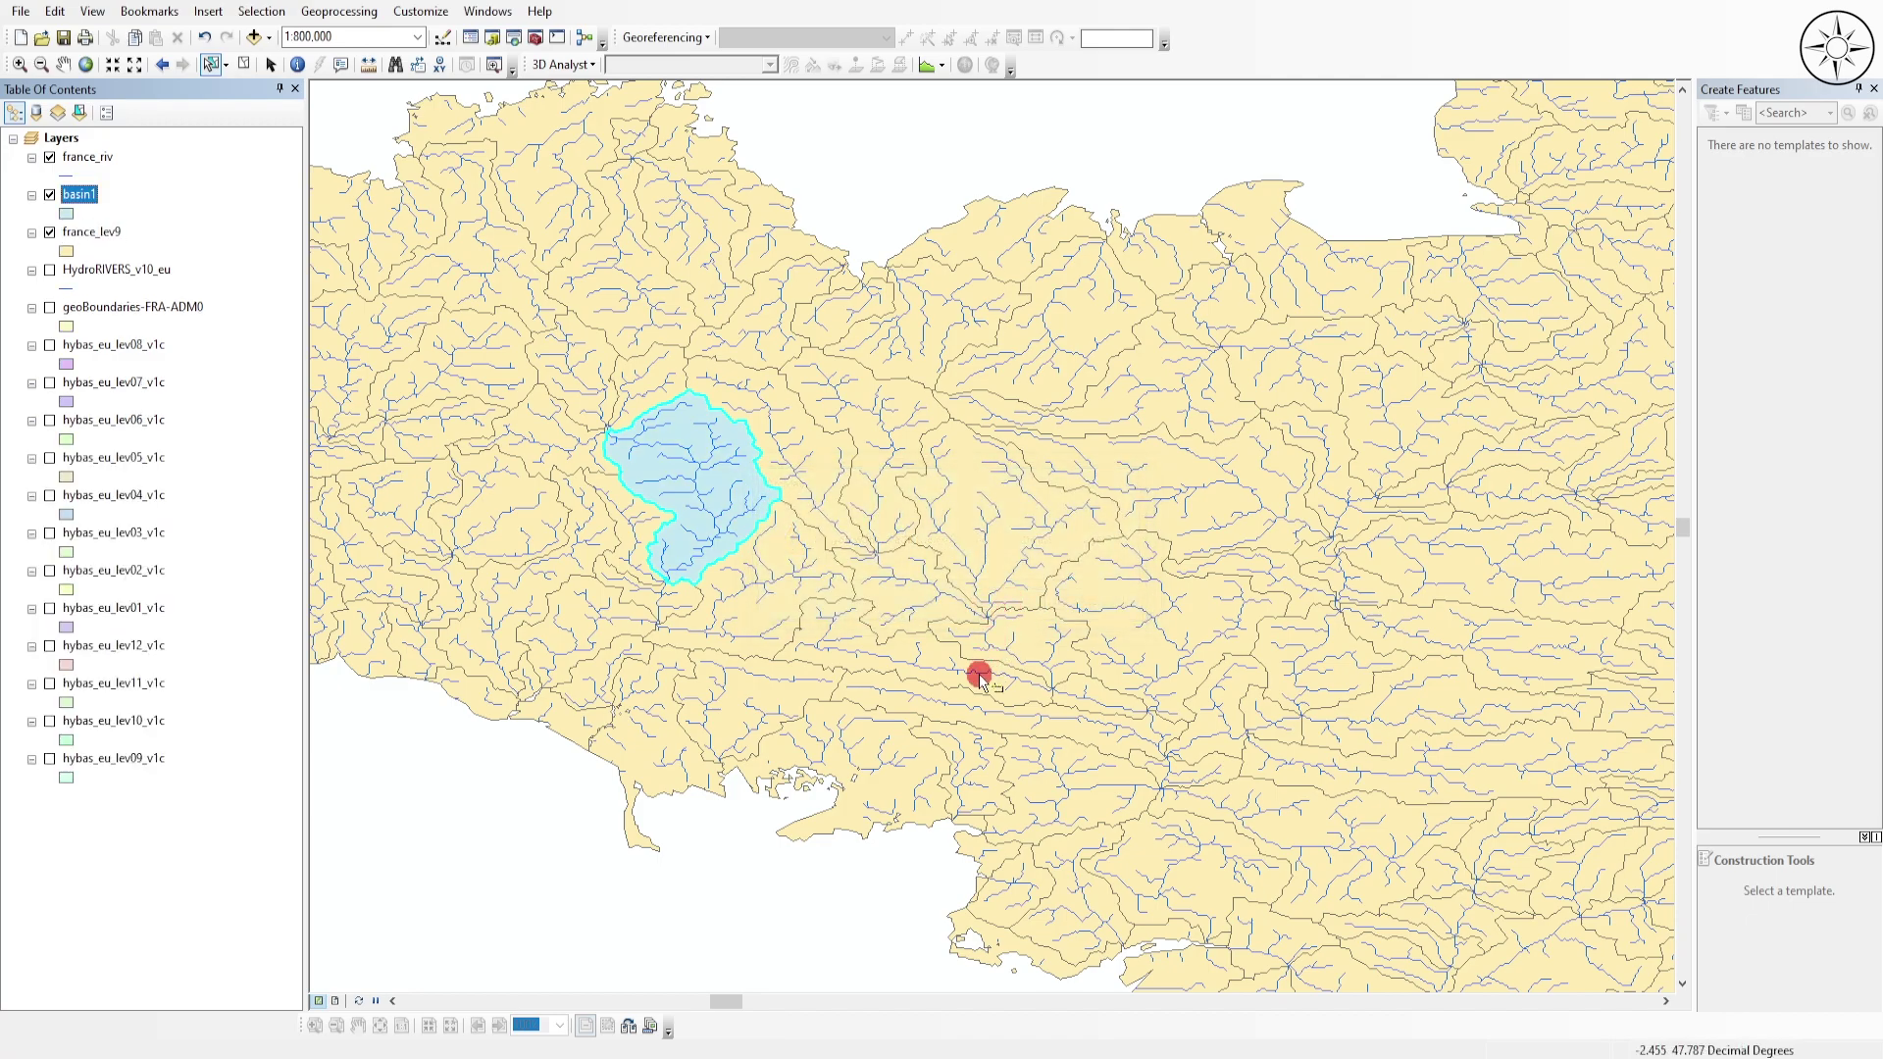
- Hide france_lev9 so basin1 shows with the france_riv rivers
{"action": "left_click", "coordinate": [49, 233]}
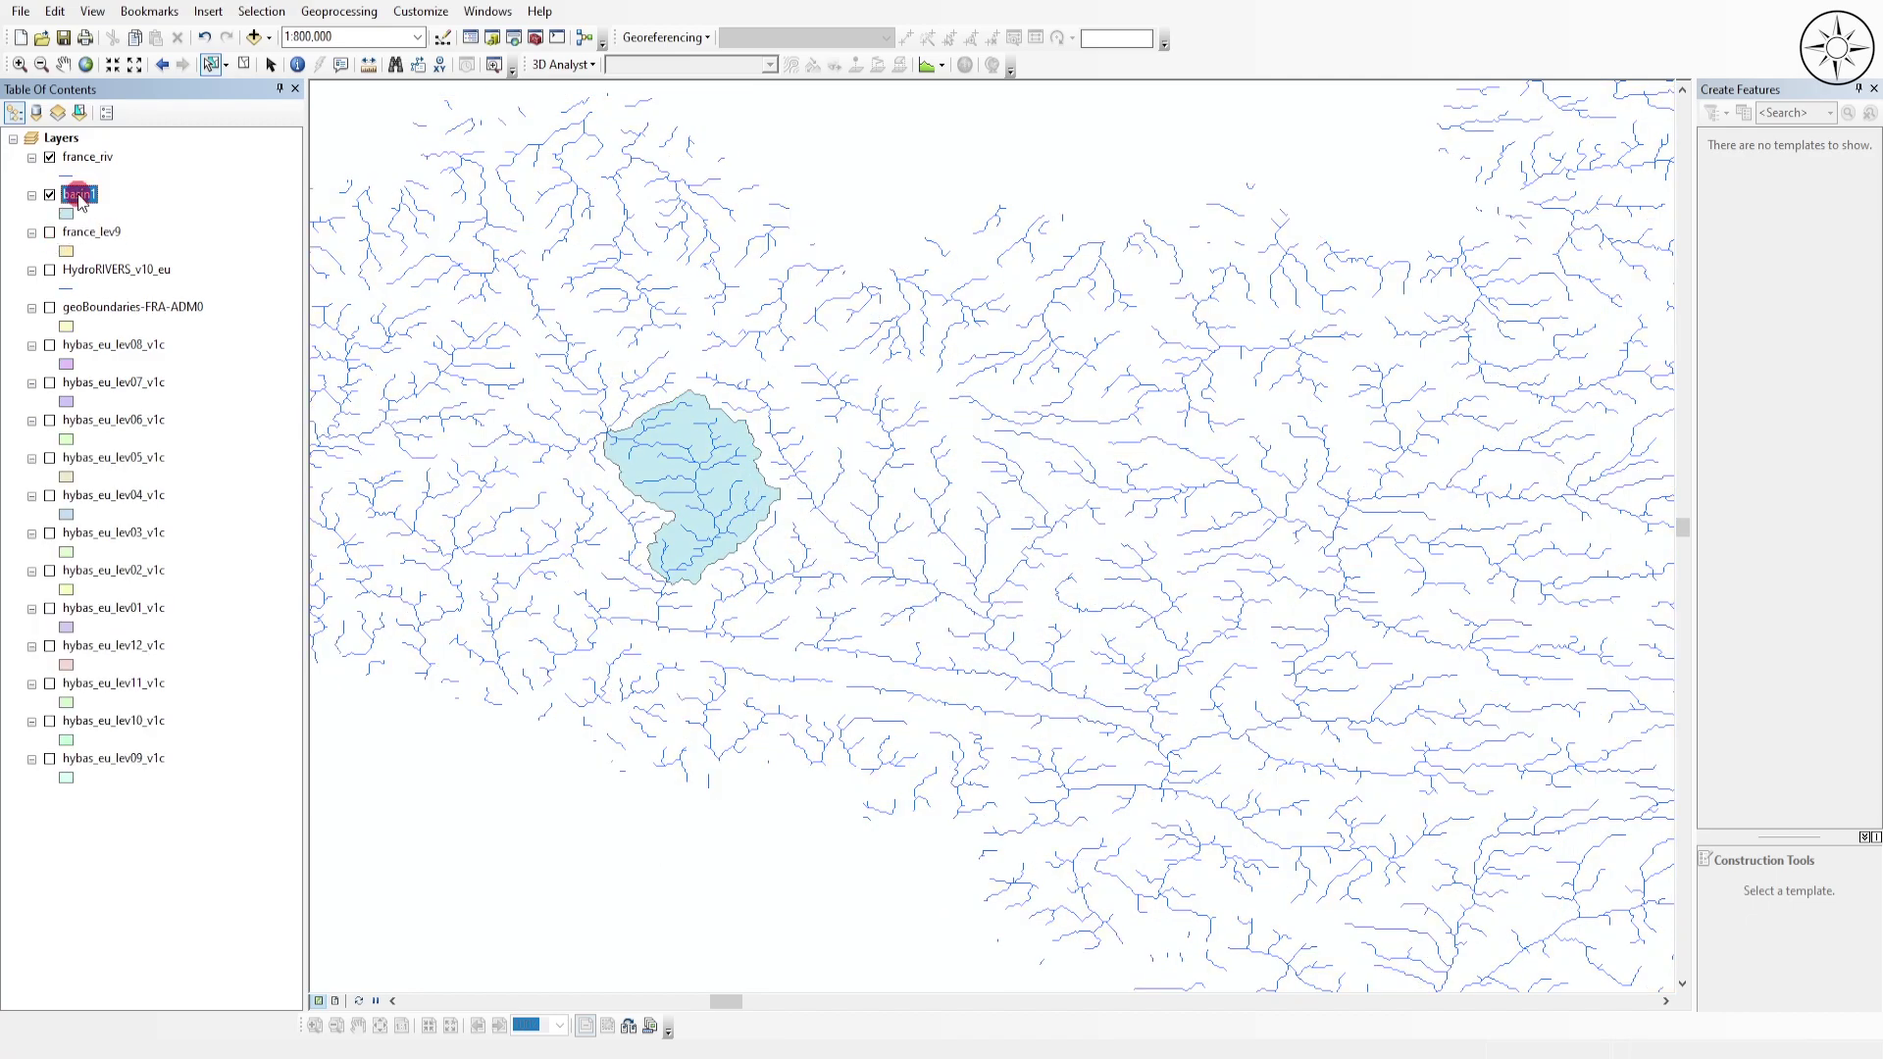
{"action": "left_click", "coordinate": [49, 157]}
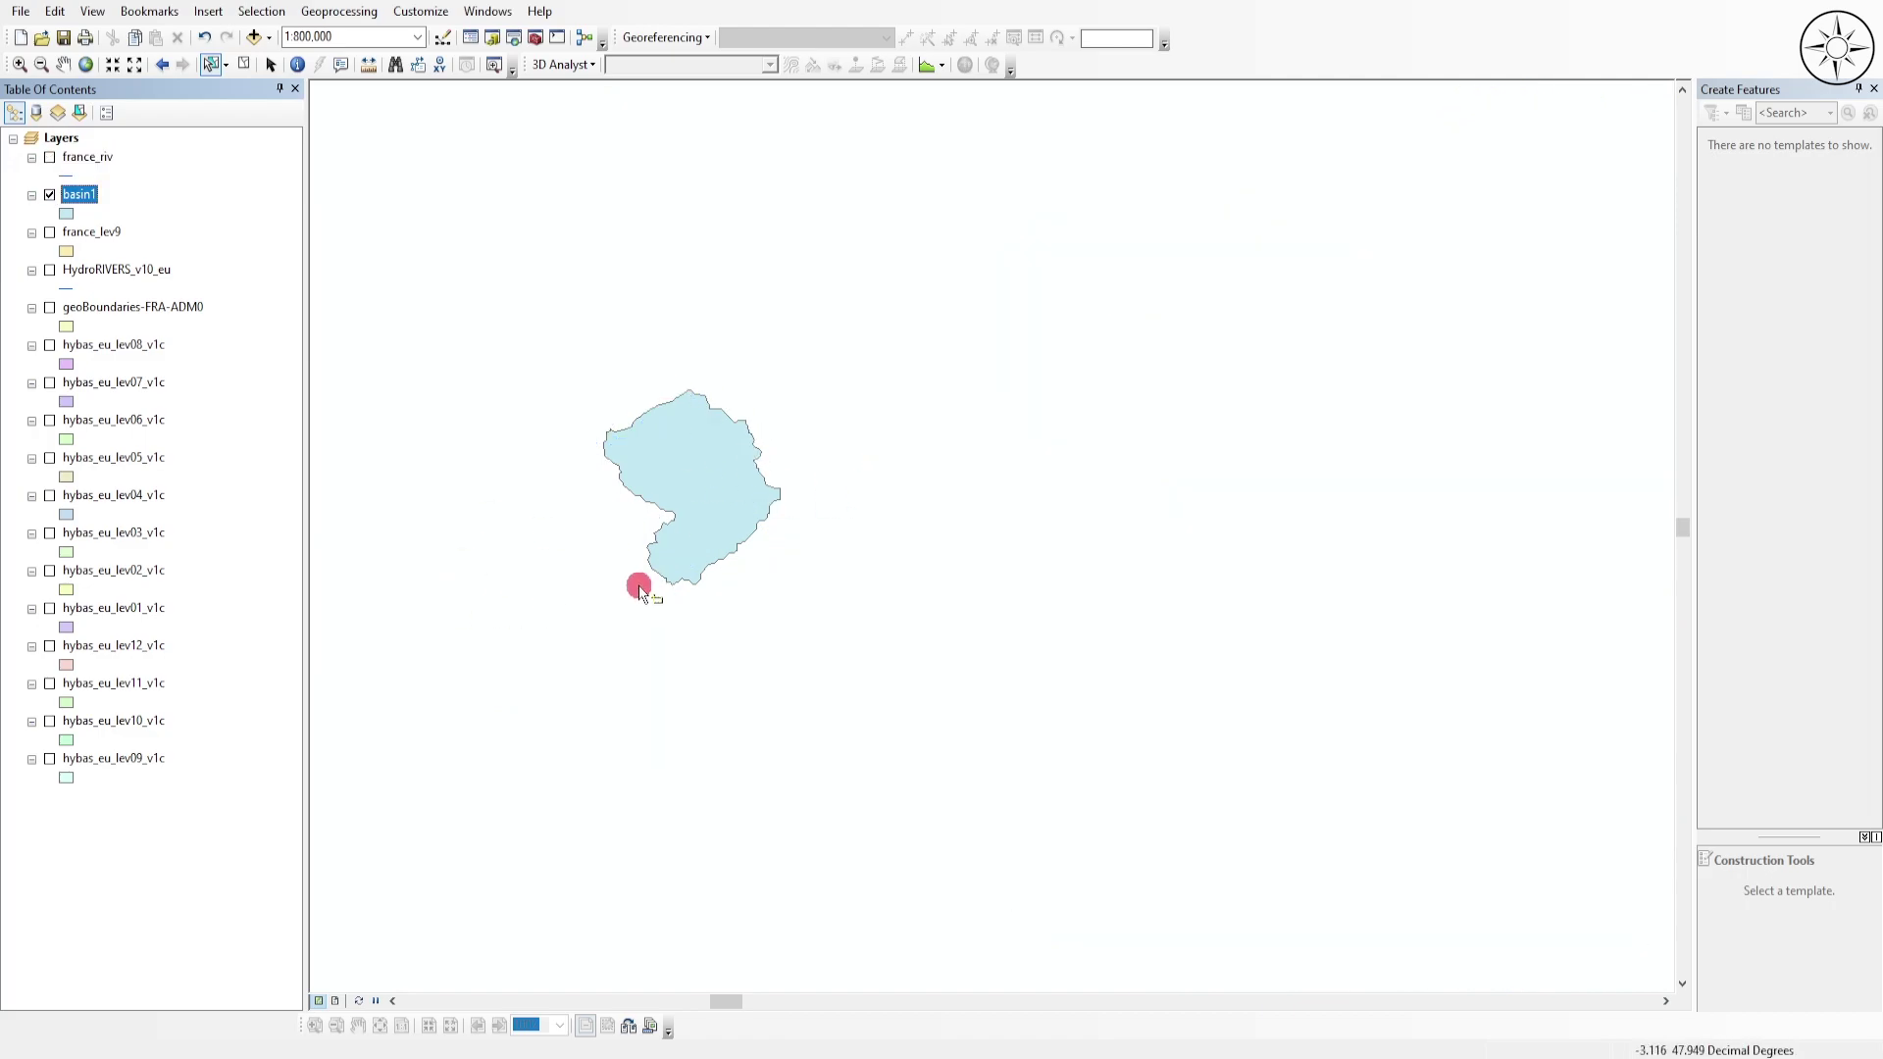
{"action": "left_click", "coordinate": [49, 232]}
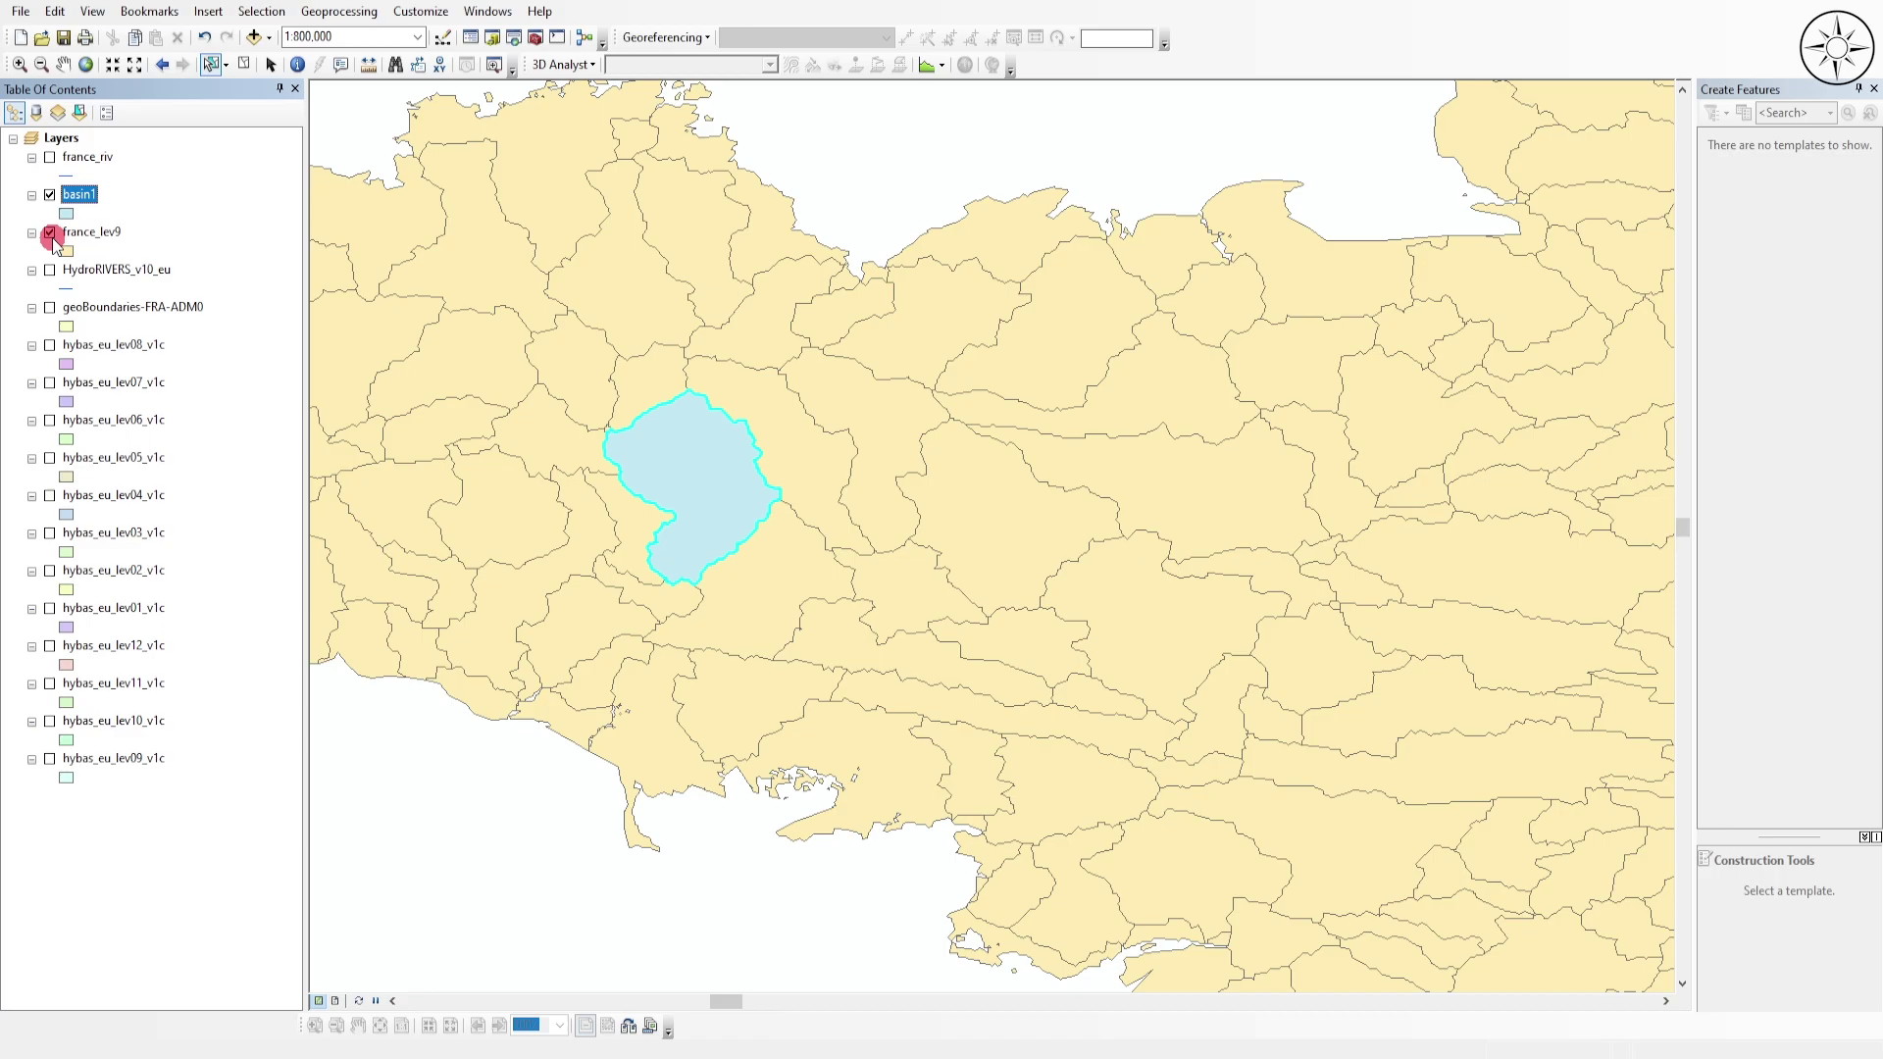
{"action": "left_click", "coordinate": [49, 232]}
{"action": "left_click", "coordinate": [49, 157]}
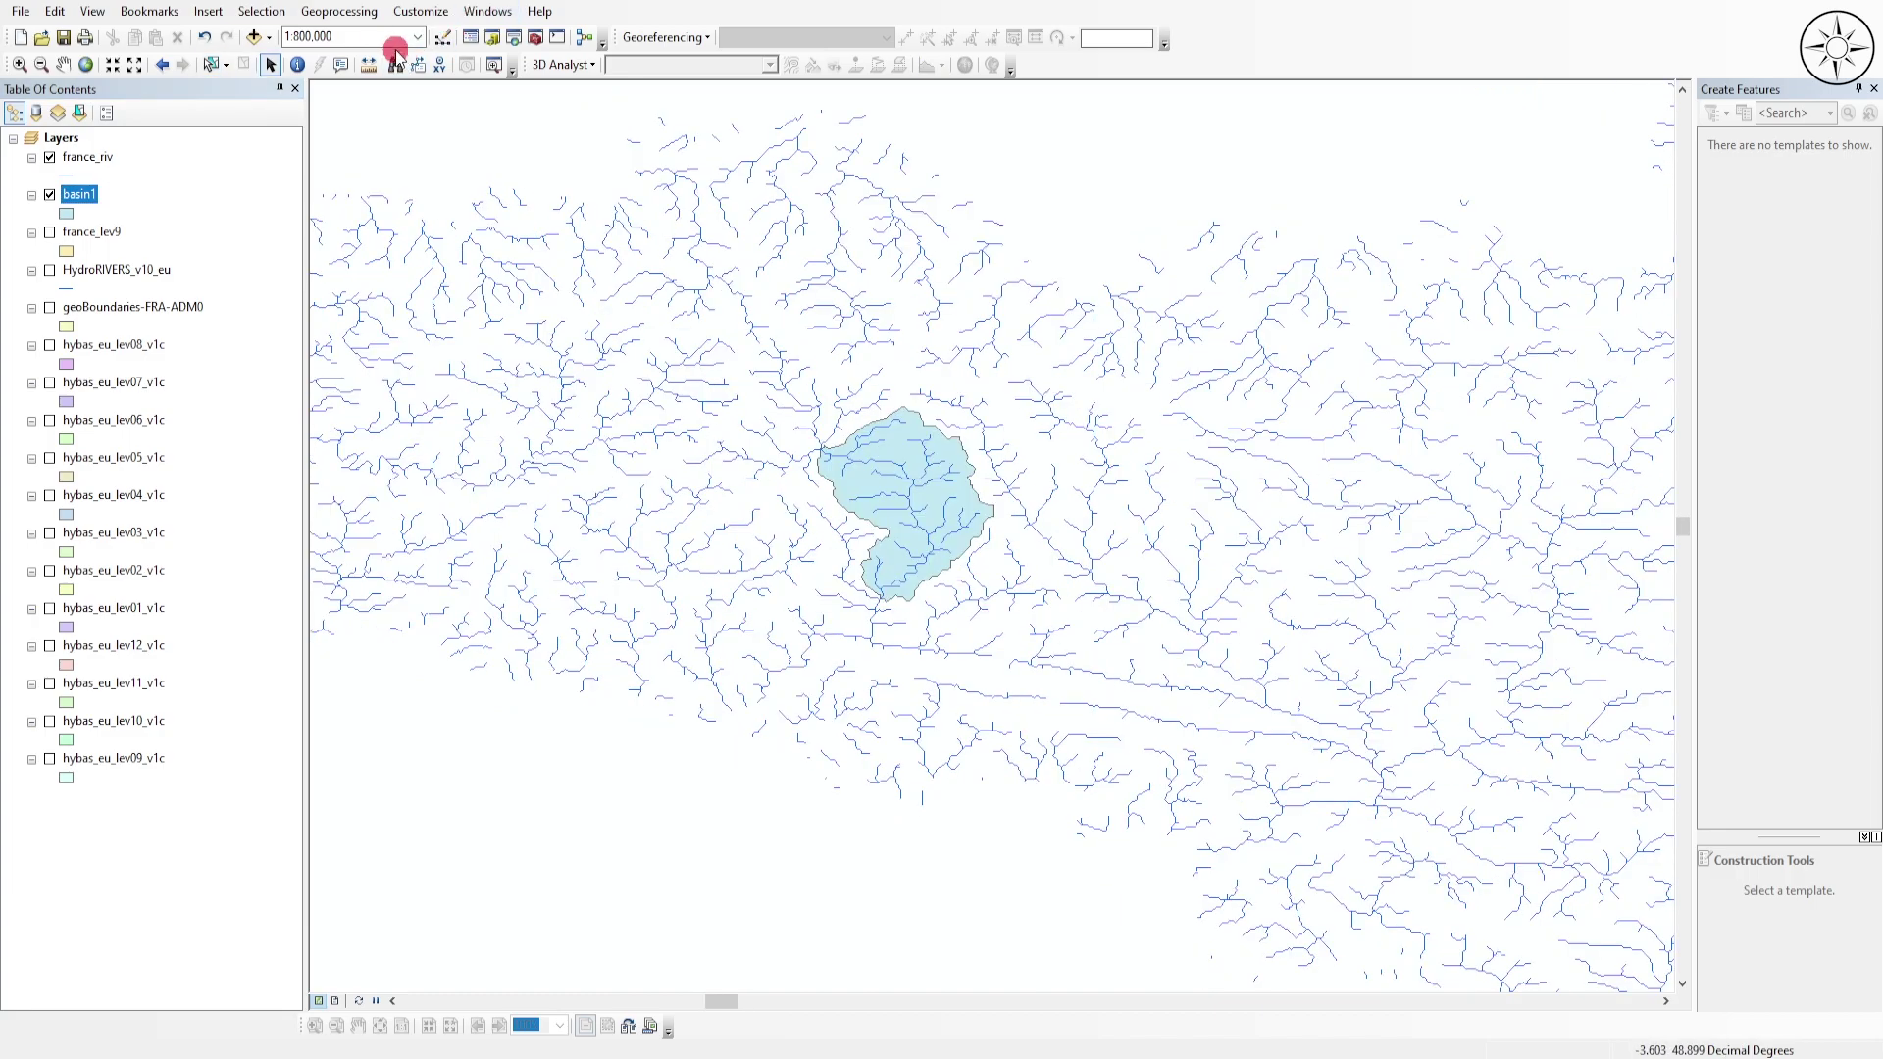
- Clip HydroRIVERS_v10_eu to basin1 as river1.shp, then hide france_riv and zoom in
{"action": "left_click", "coordinate": [365, 12]}
{"action": "left_click", "coordinate": [364, 60]}
{"action": "left_click", "coordinate": [1130, 352]}
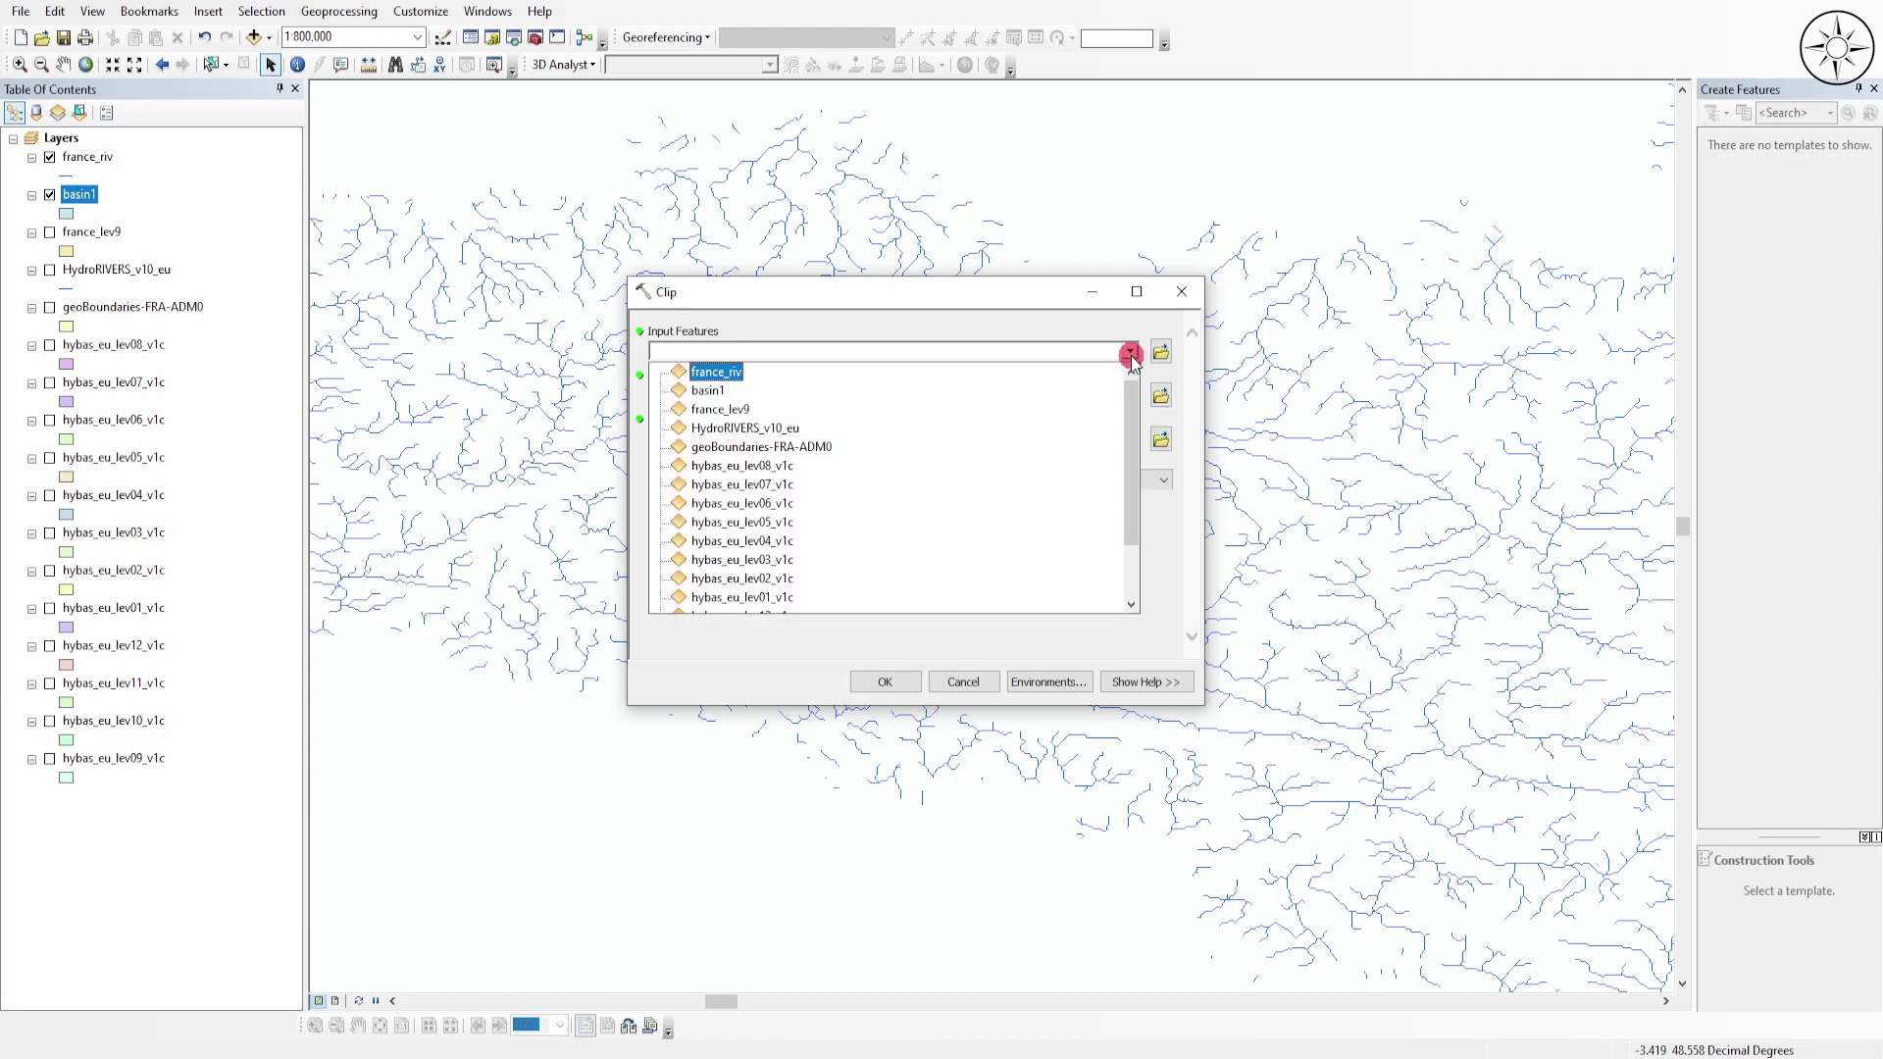
{"action": "left_click", "coordinate": [791, 434]}
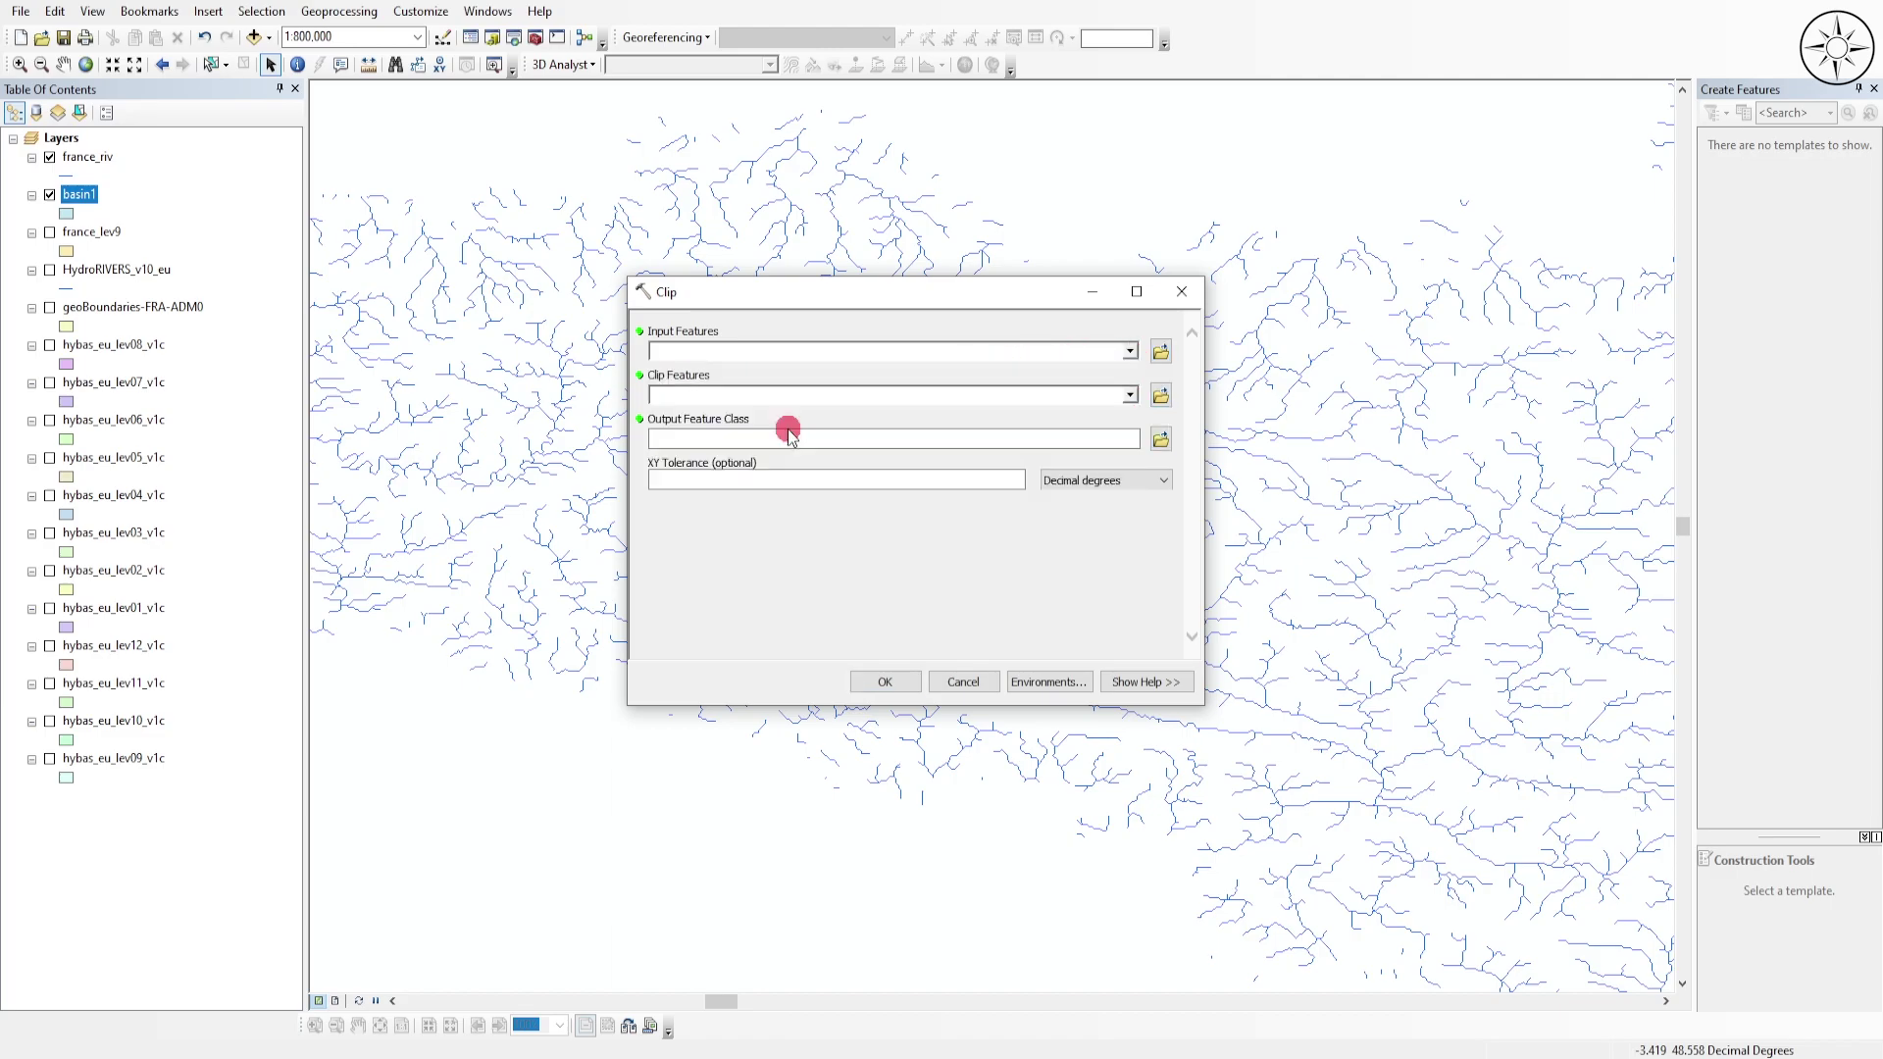
{"action": "left_click", "coordinate": [1132, 395]}
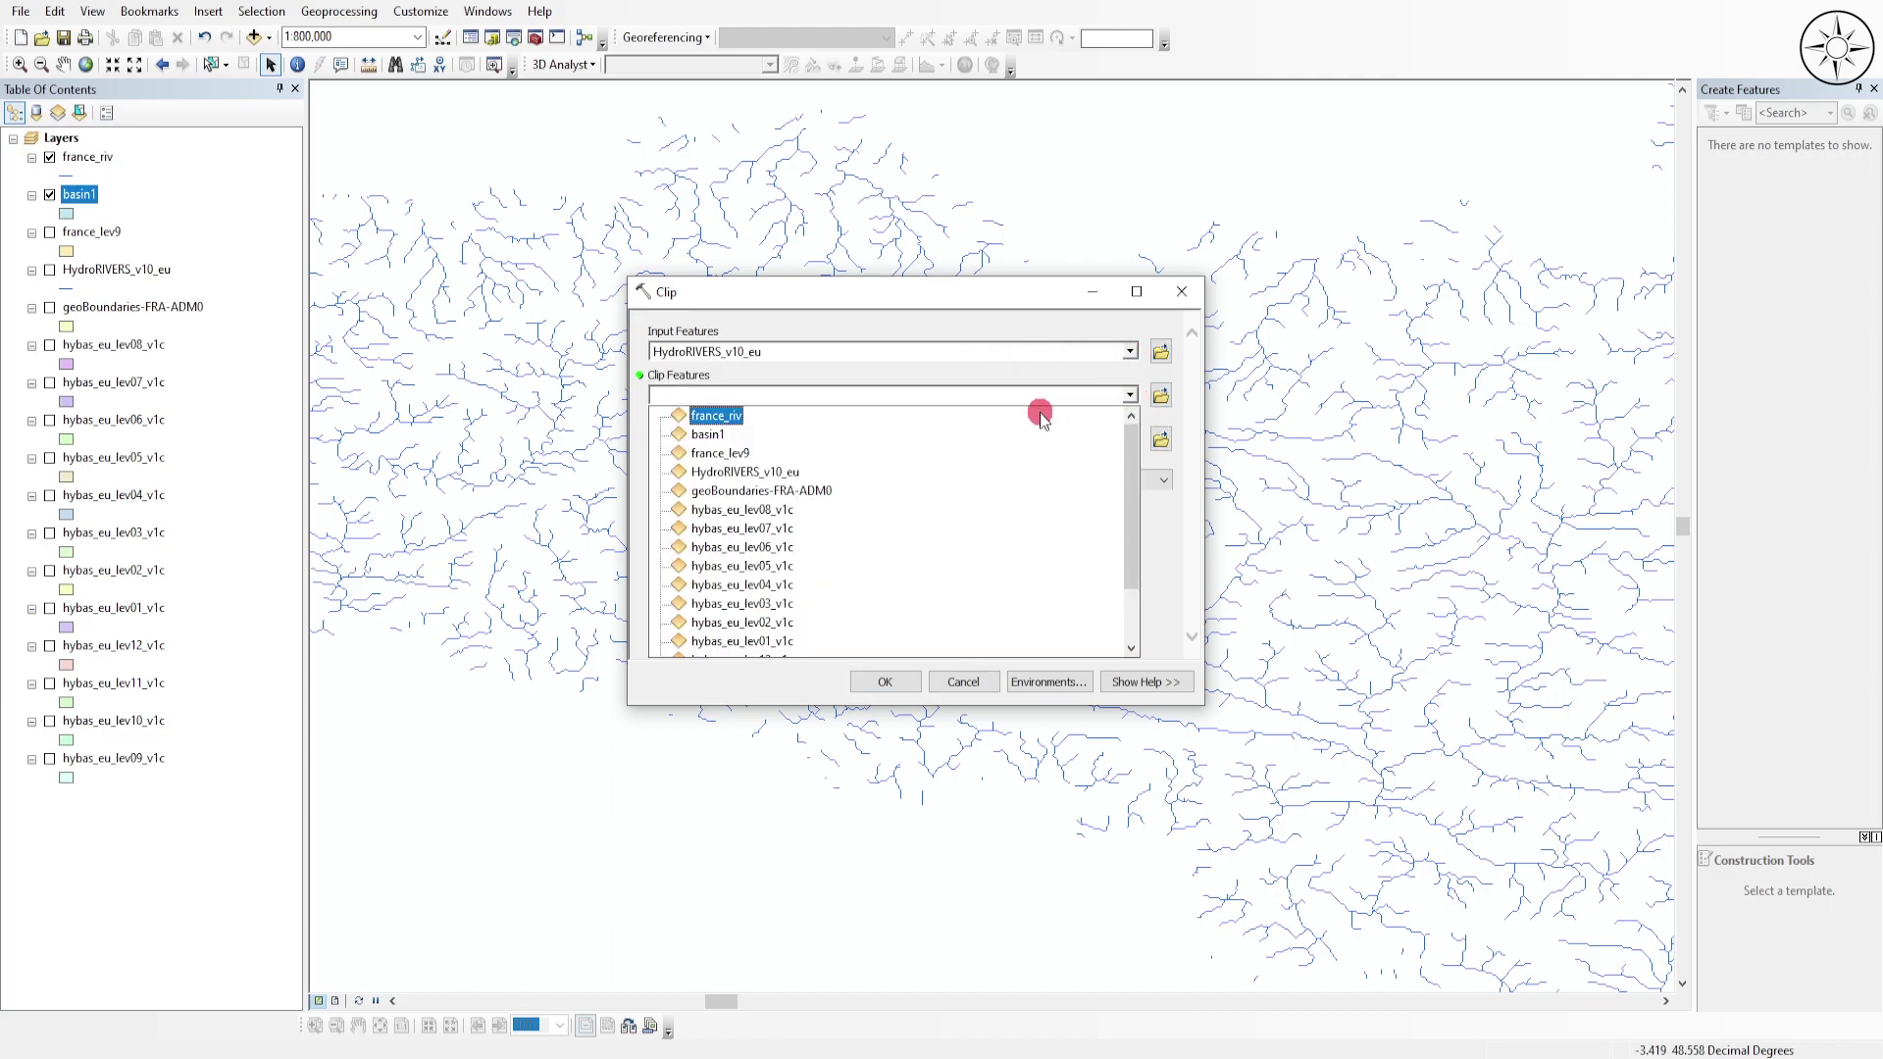
{"action": "left_click", "coordinate": [715, 435]}
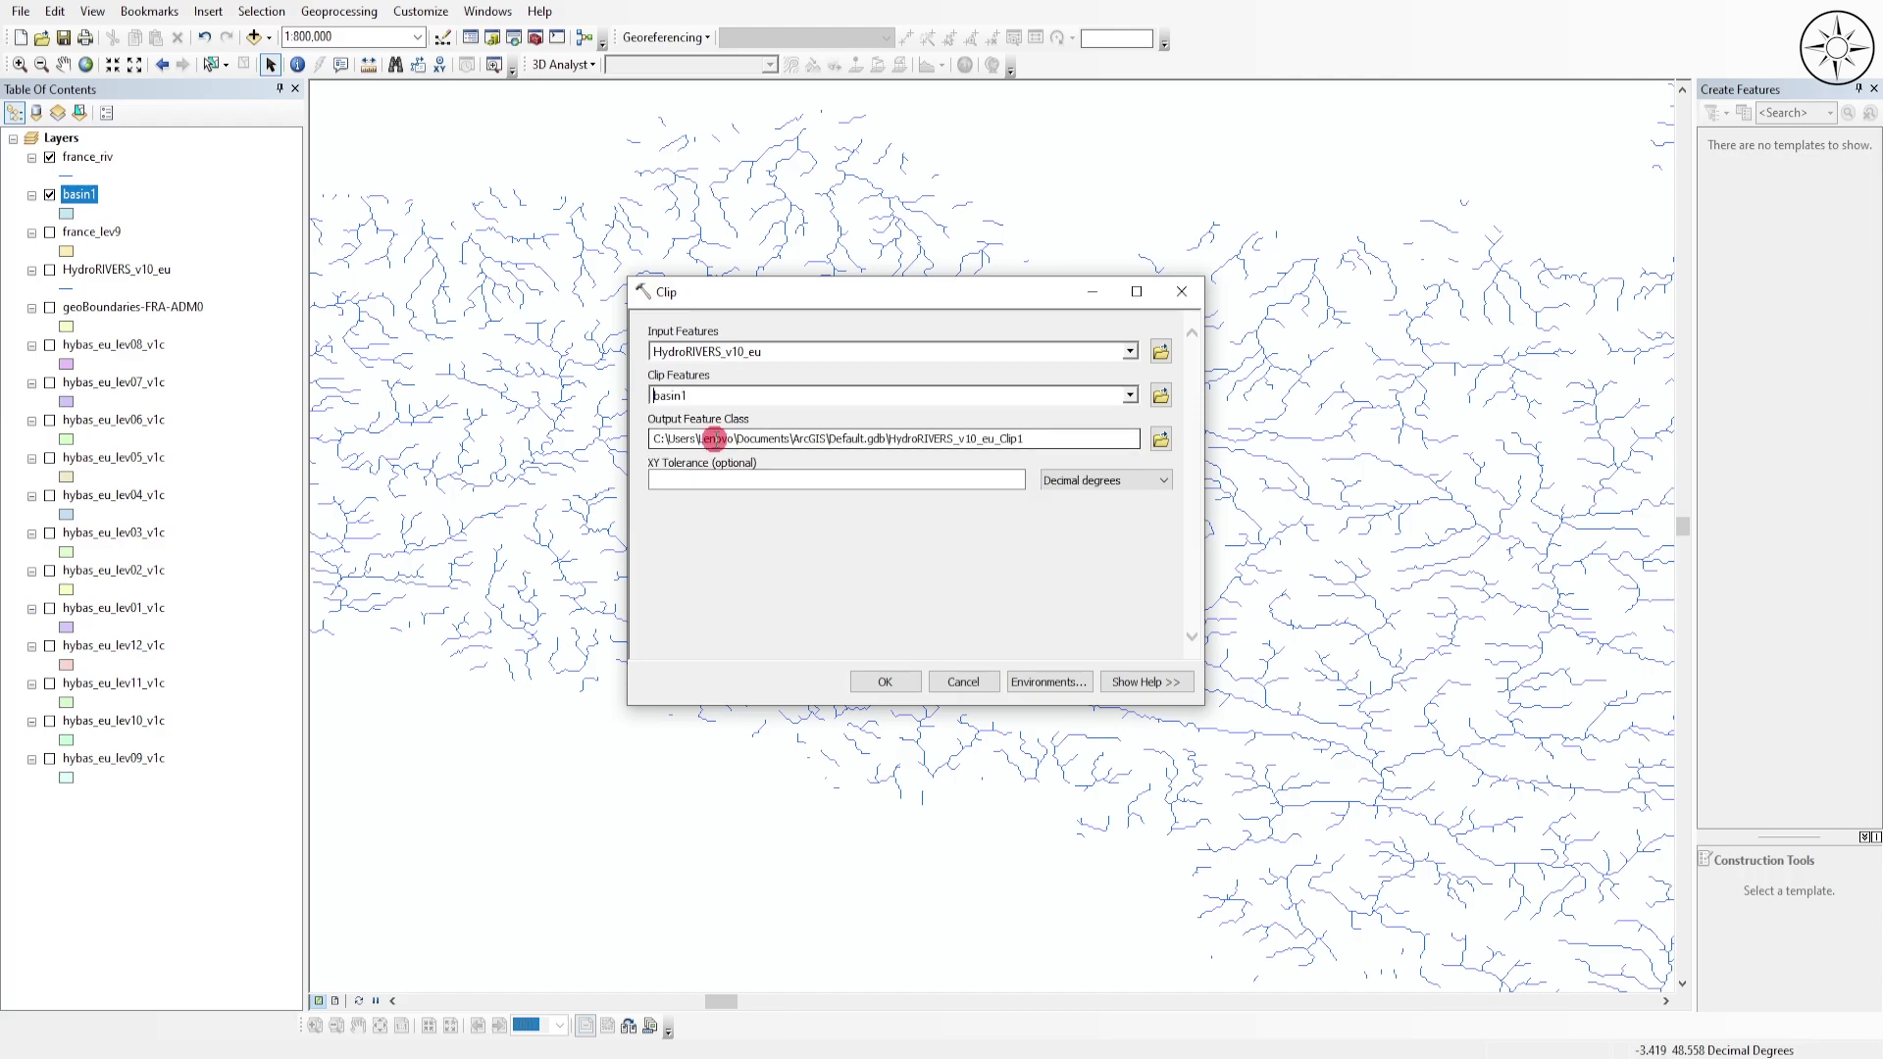
{"action": "left_click", "coordinate": [1160, 438]}
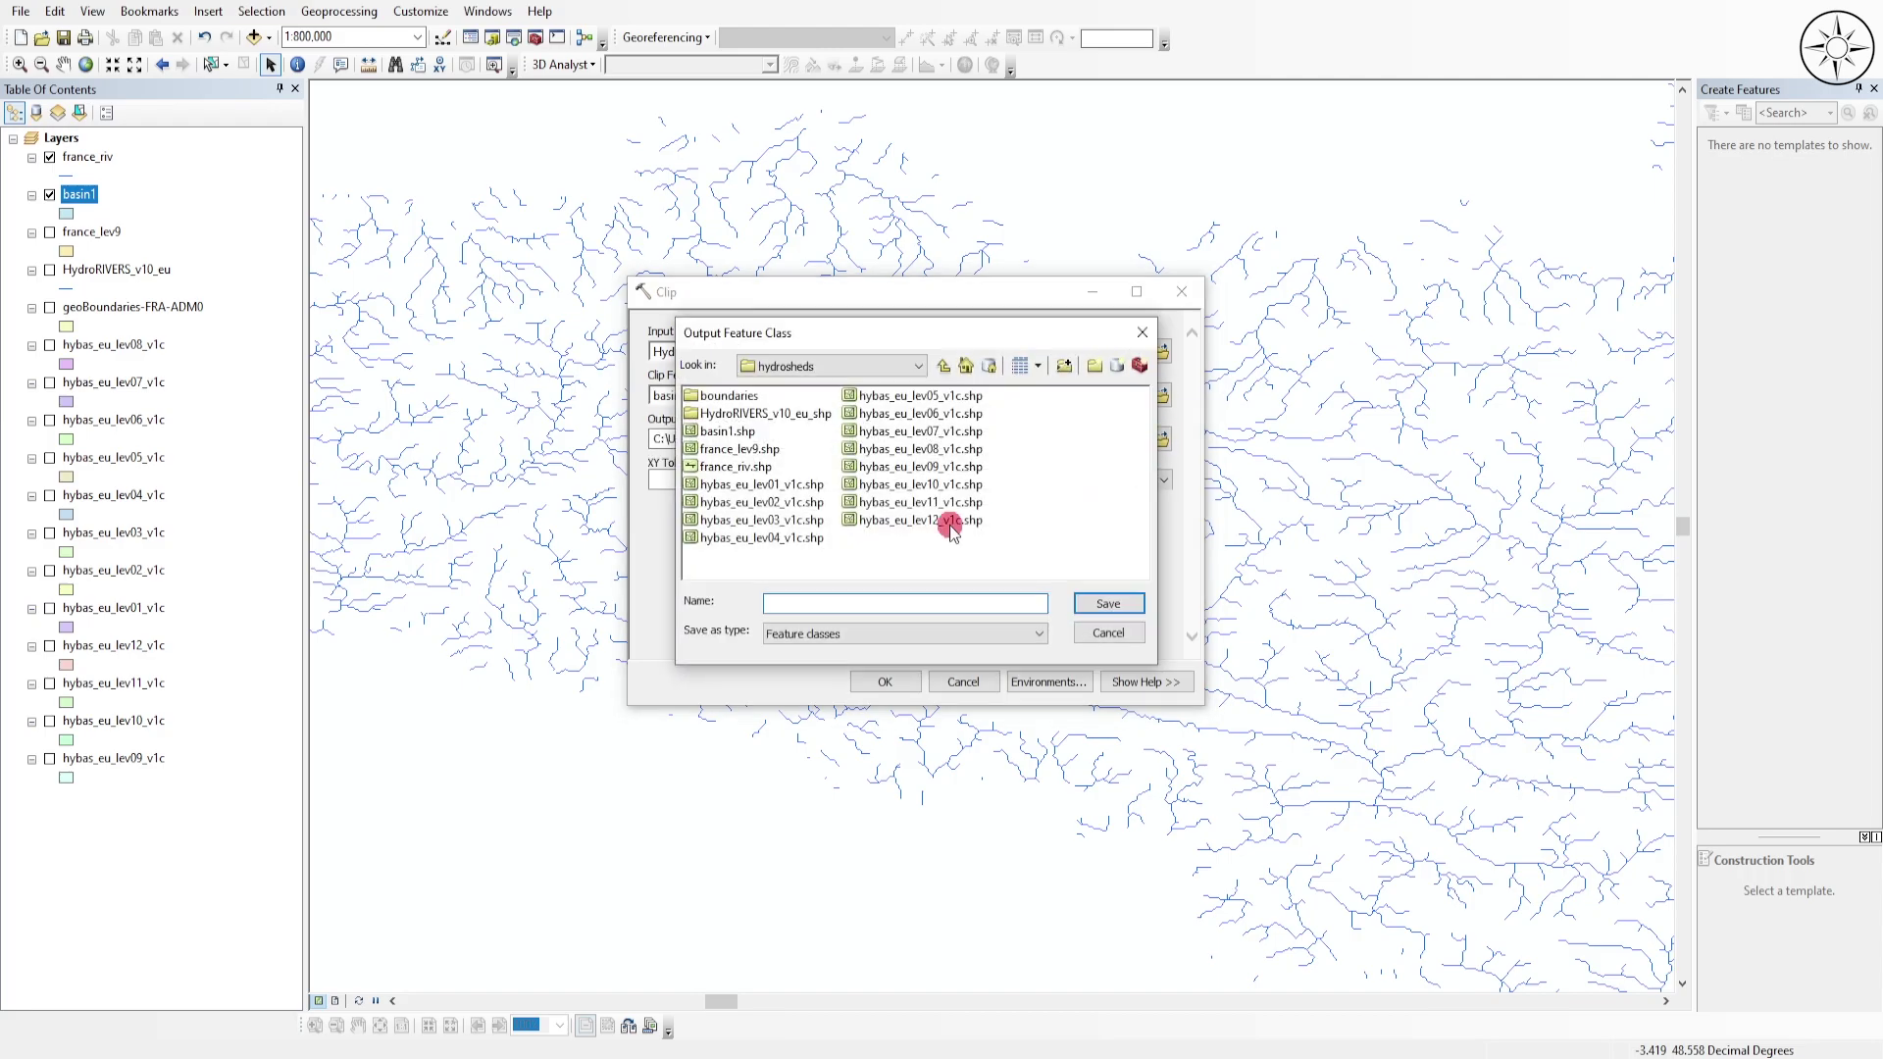
{"action": "left_click", "coordinate": [1108, 604]}
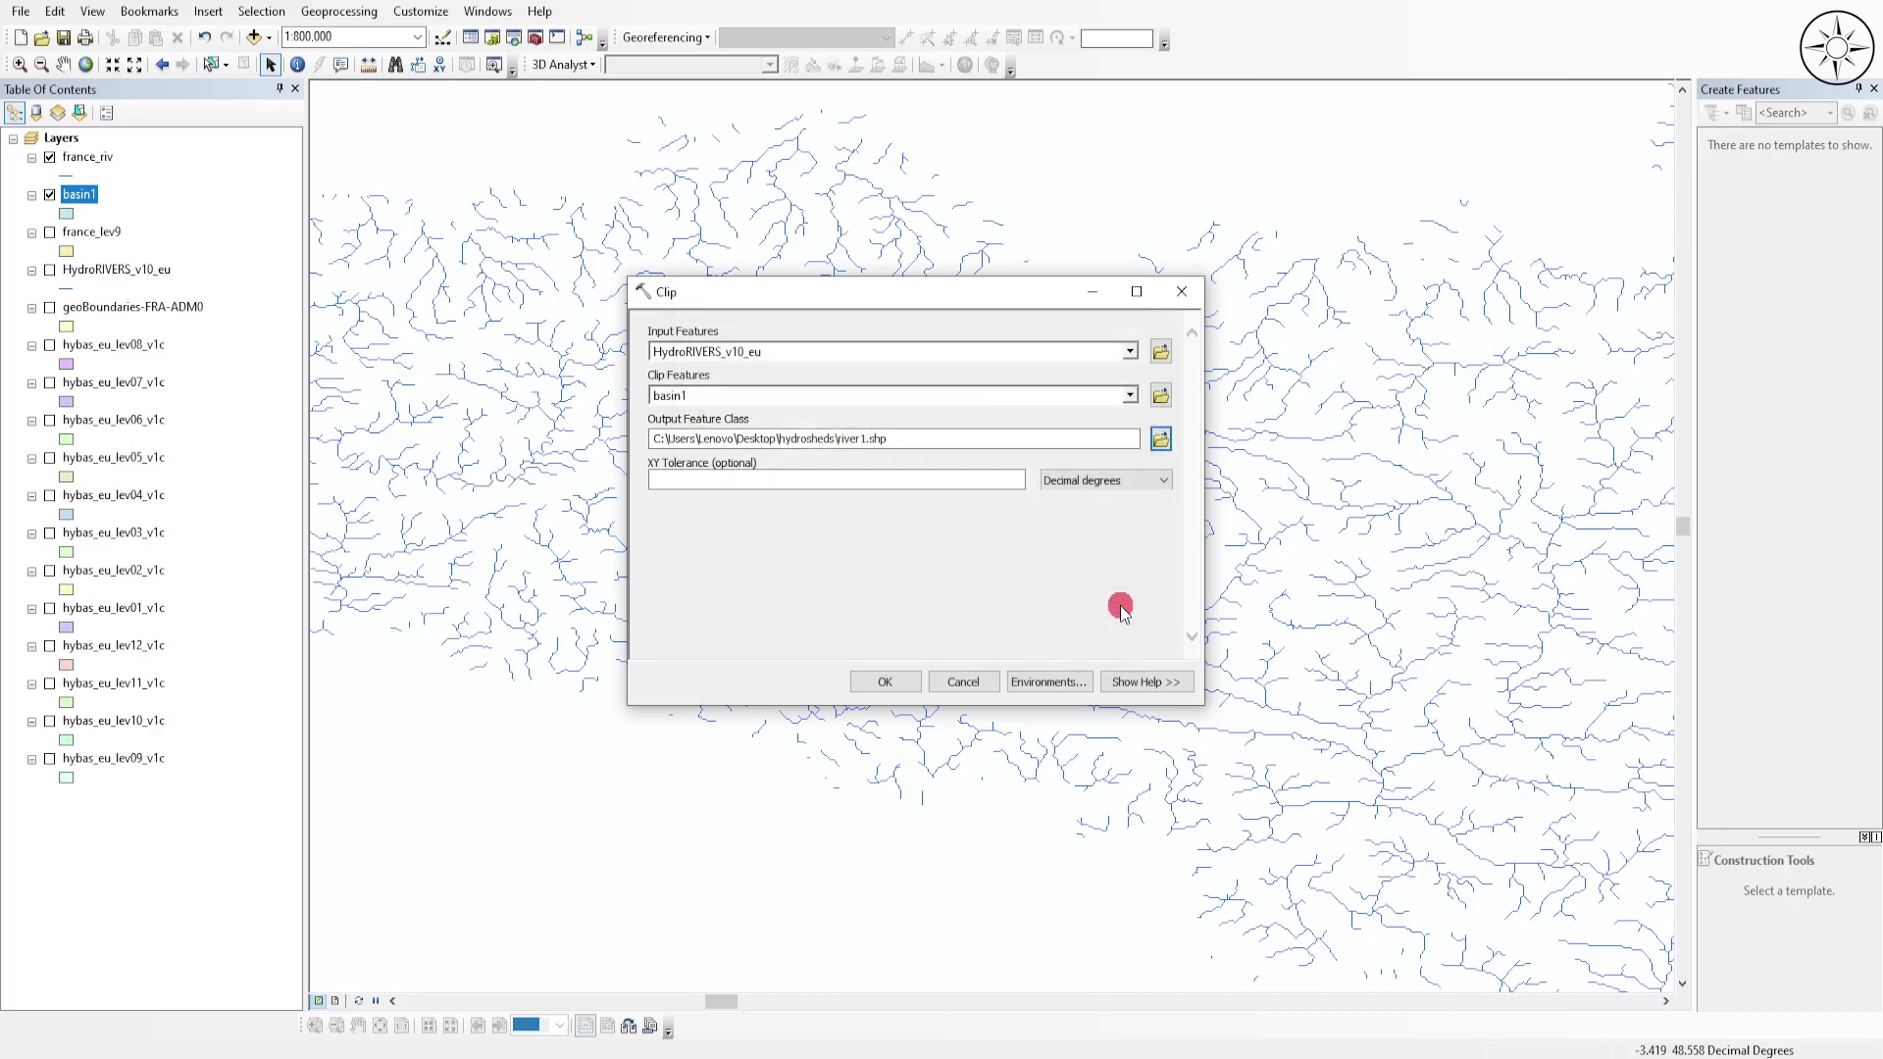
{"action": "left_click", "coordinate": [888, 682]}
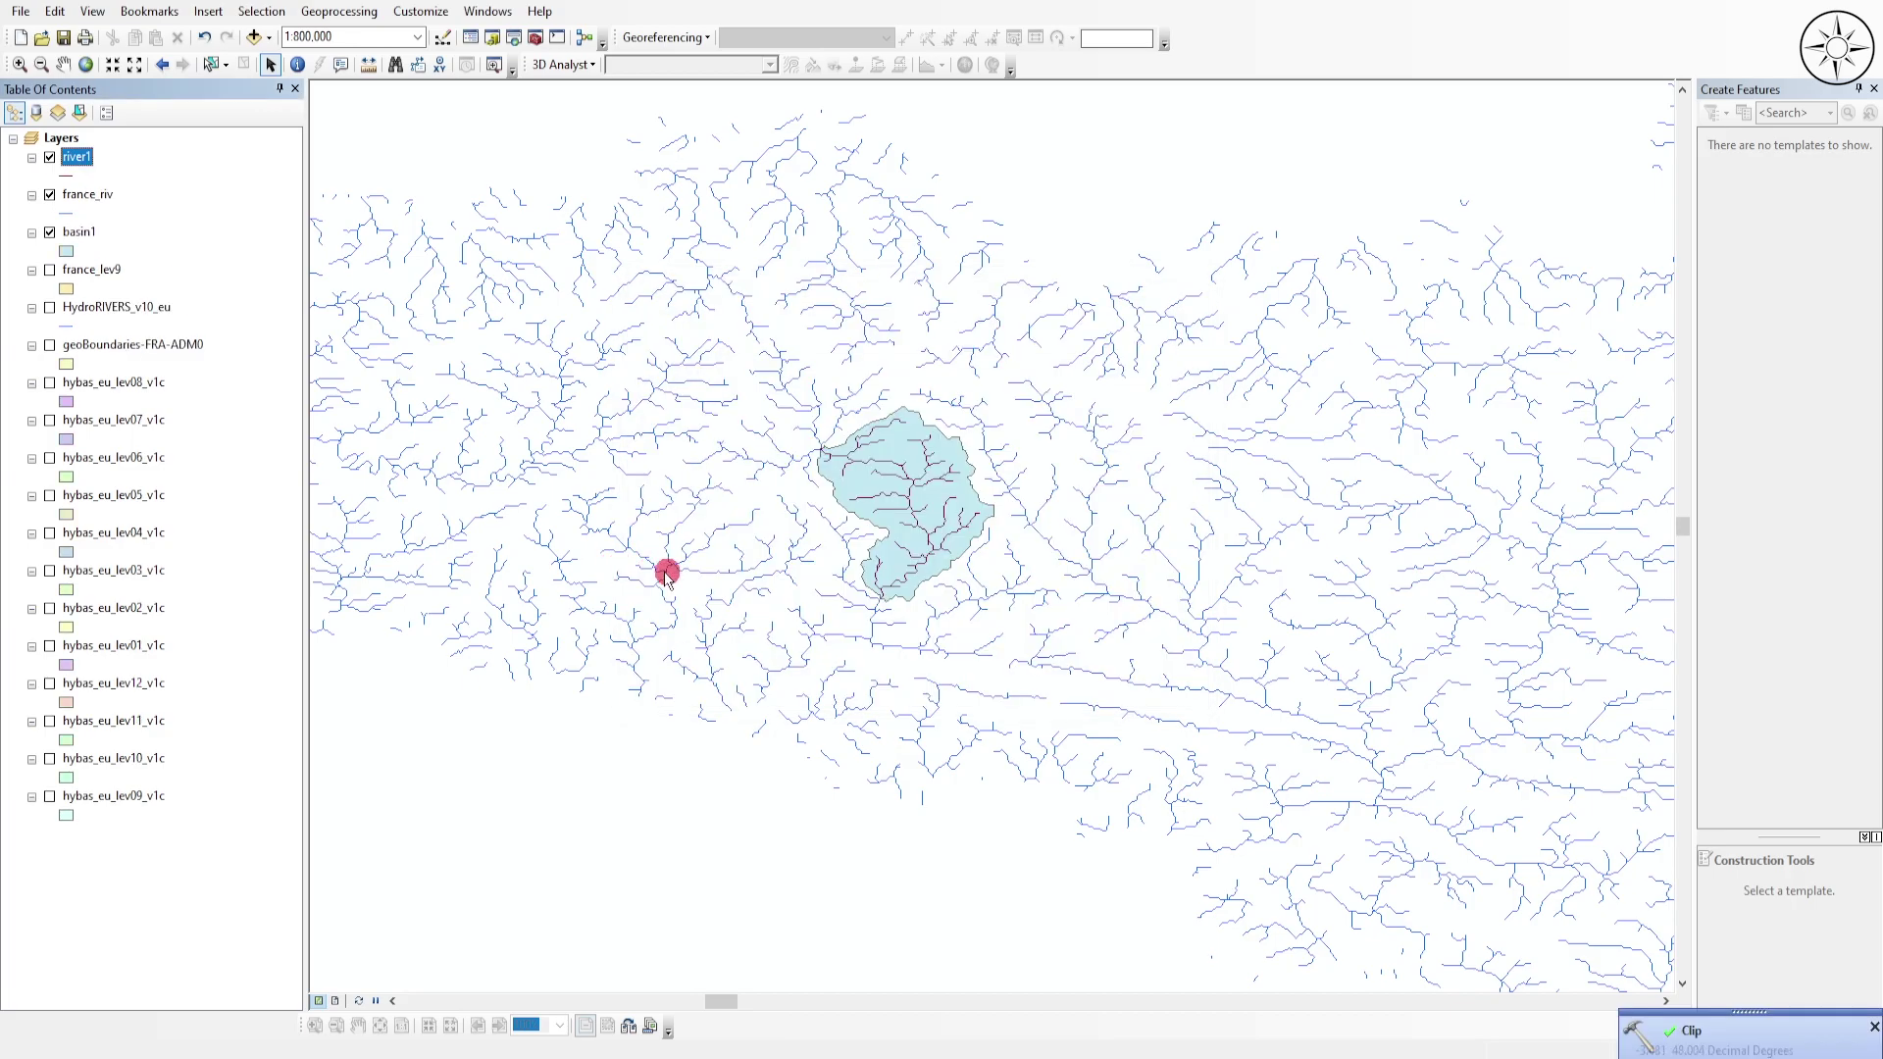
{"action": "left_click", "coordinate": [50, 196]}
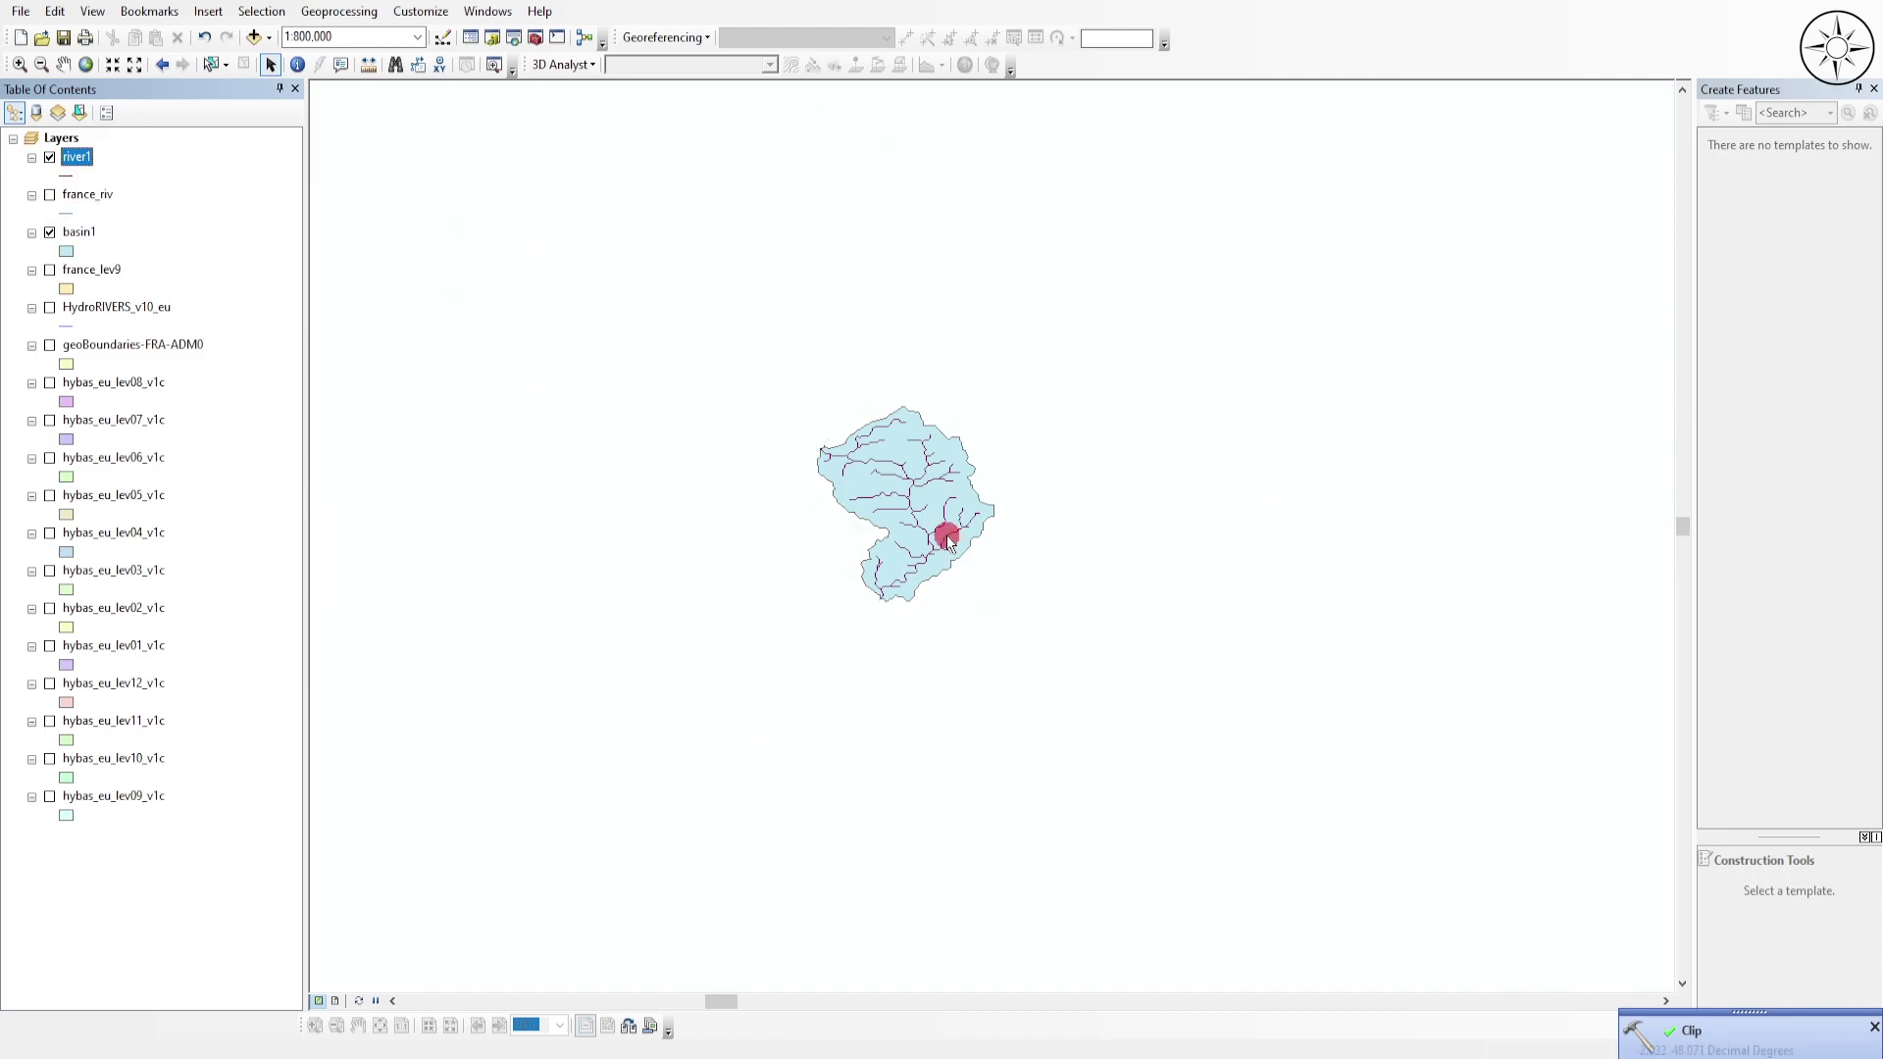
{"action": "scroll", "coordinate": [841, 513], "scroll_direction": "up", "scroll_amount": 3}
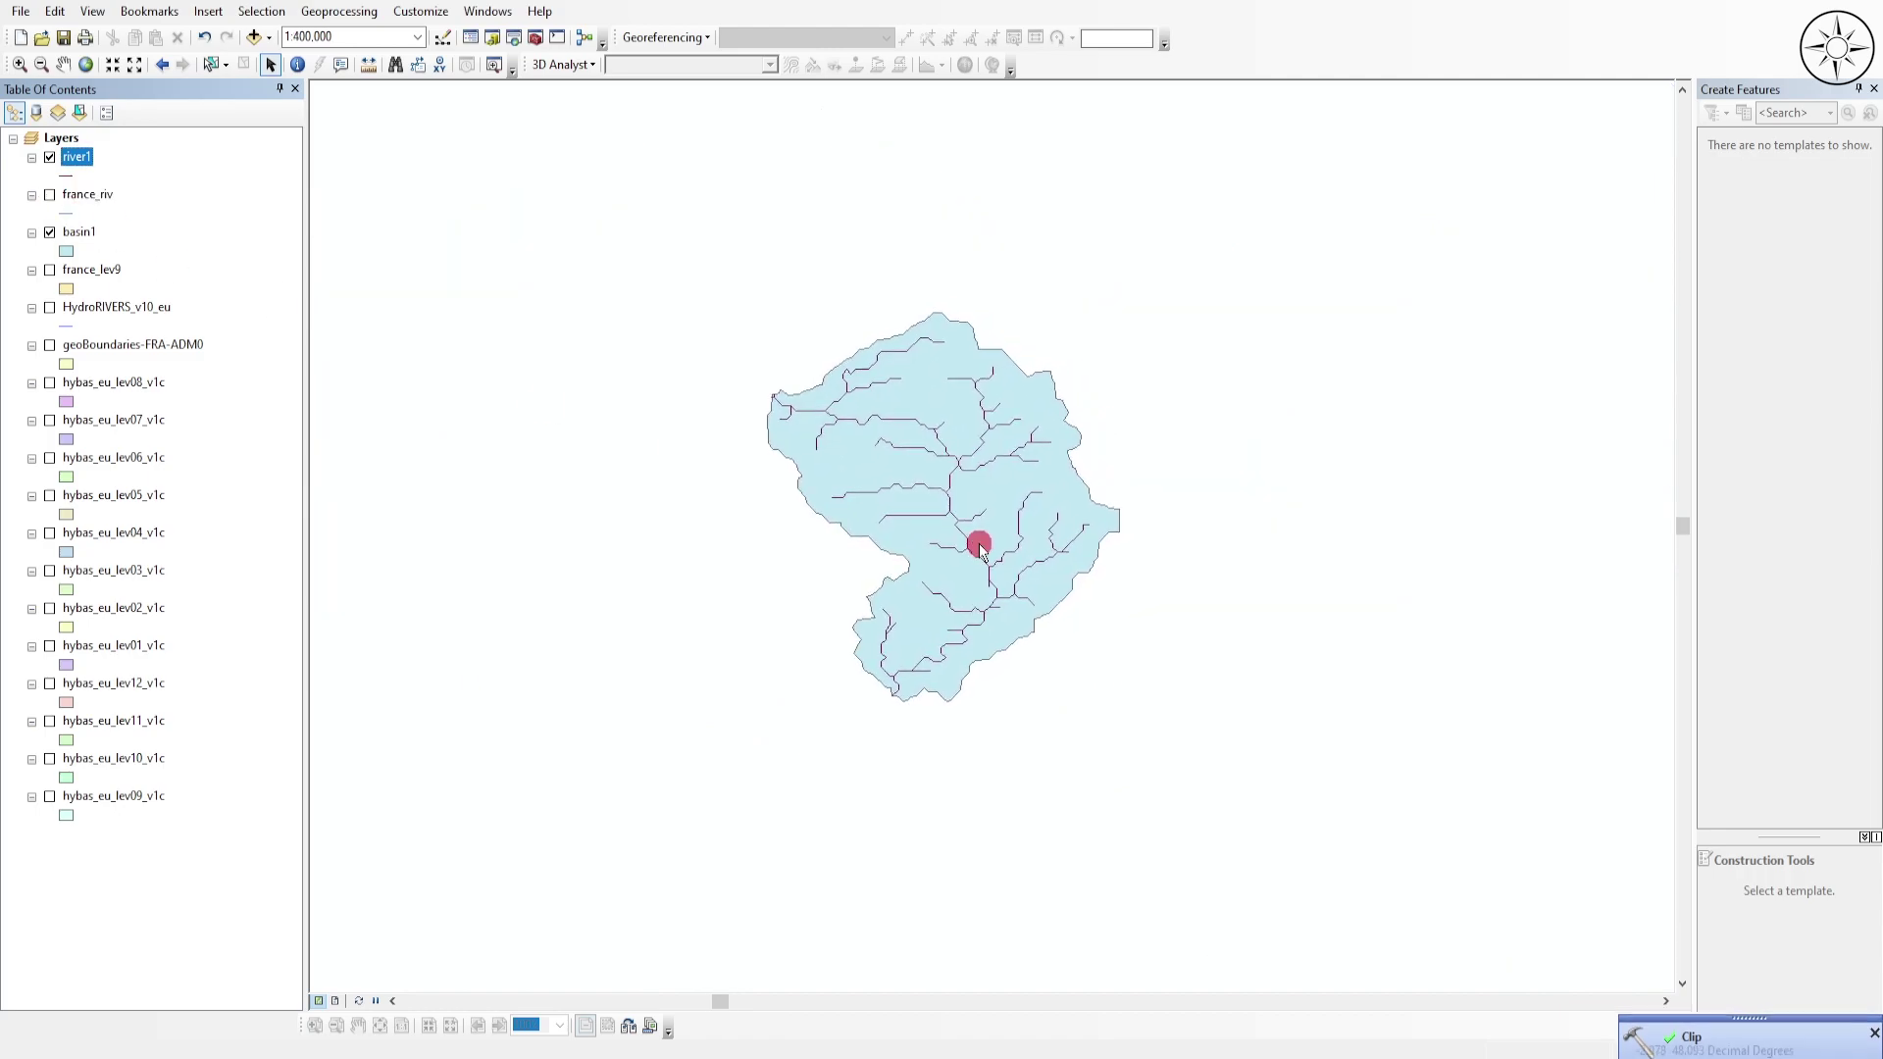